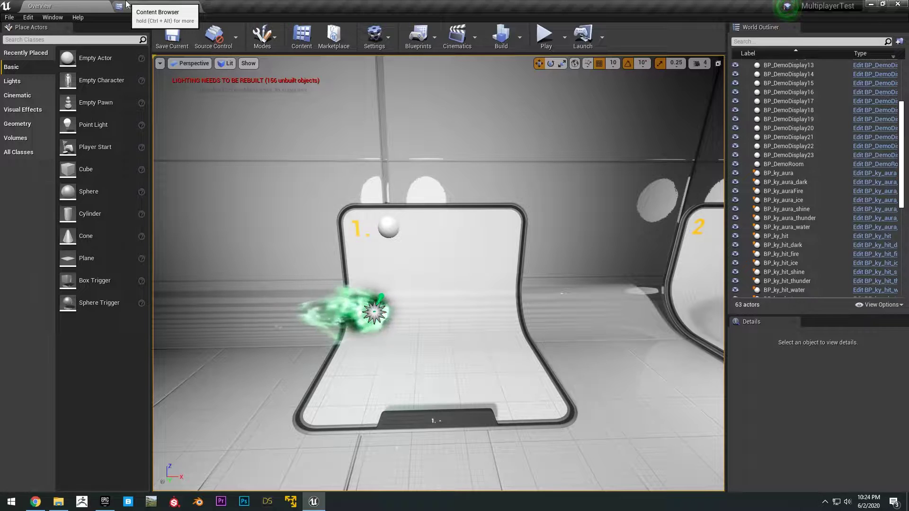
# Check the asset pack folders inside FreeContent and return to the Overview level
pyautogui.click(127, 4)
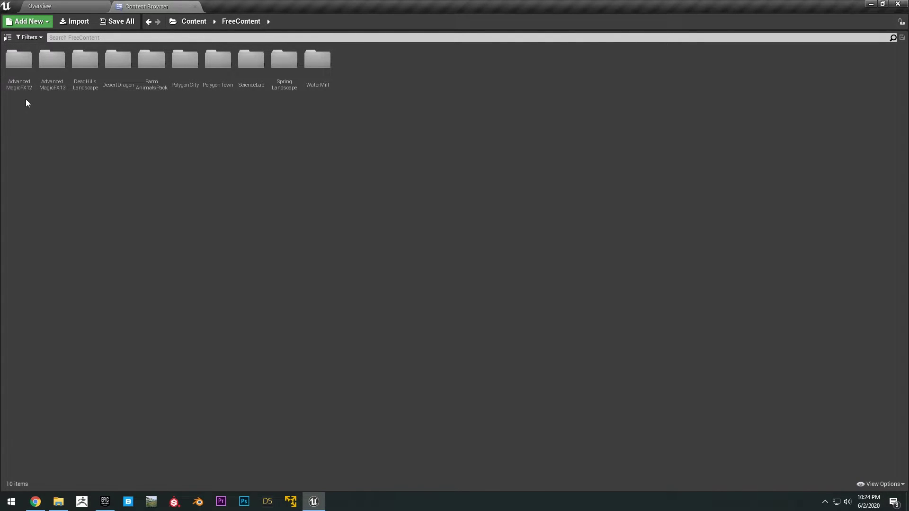
pyautogui.click(40, 6)
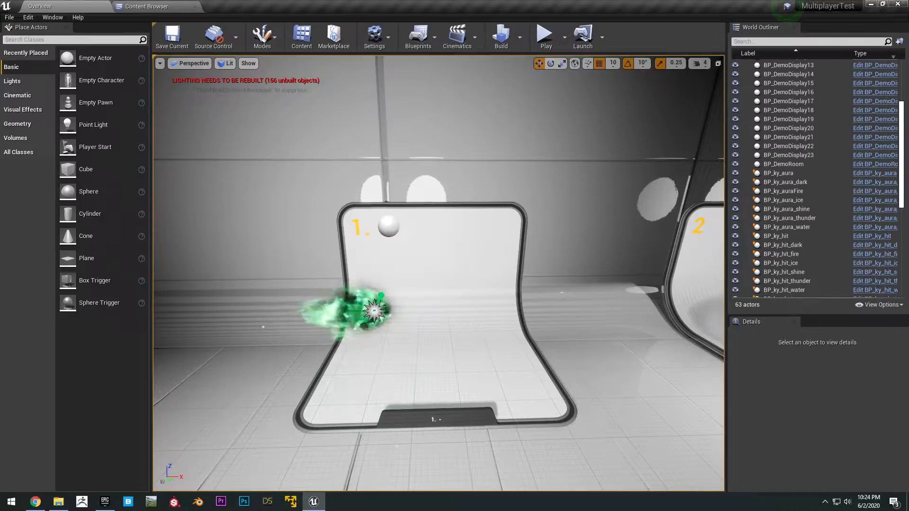
# Play the Overview level and run the character along the hall from display 1 to examine the elemental magic effects
pyautogui.press('s')
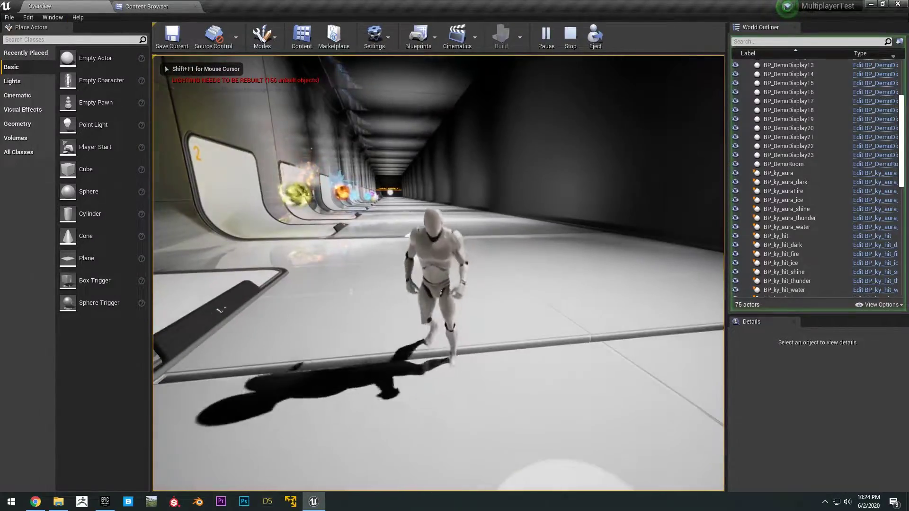
pyautogui.press('w')
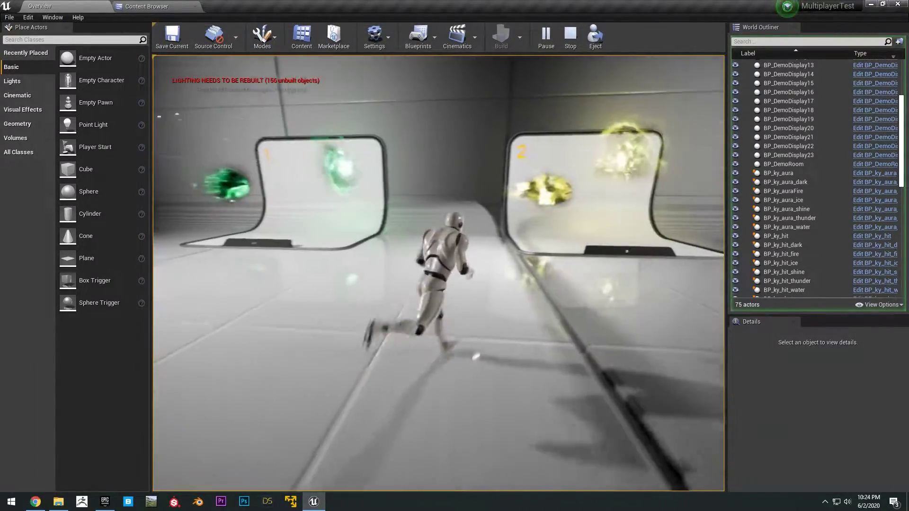
pyautogui.press('a')
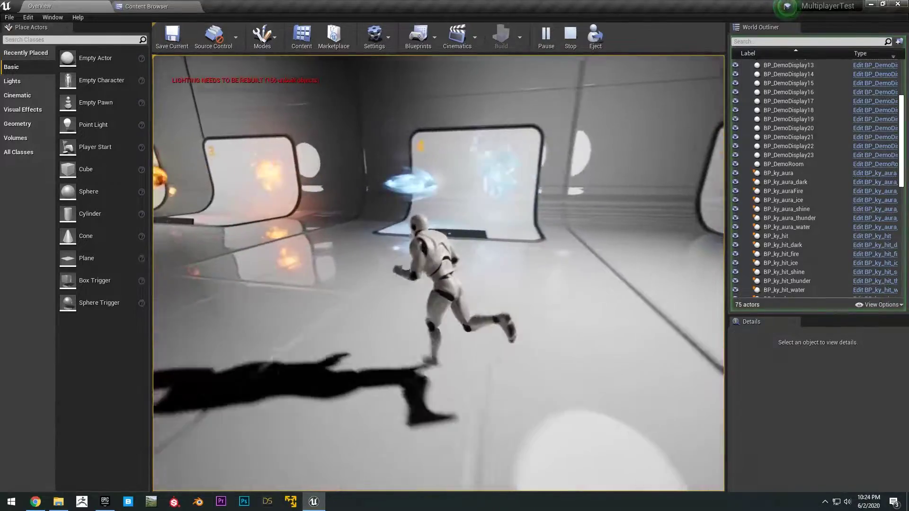
pyautogui.press('s')
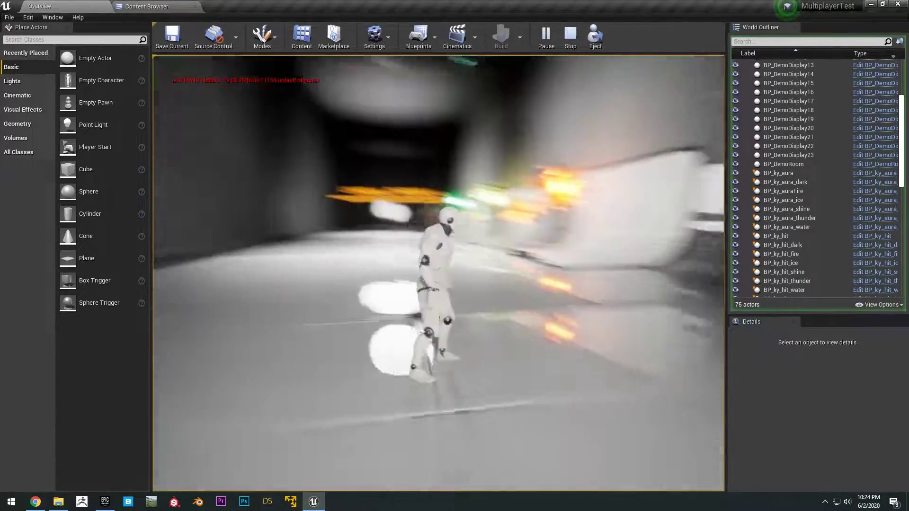
pyautogui.press('w')
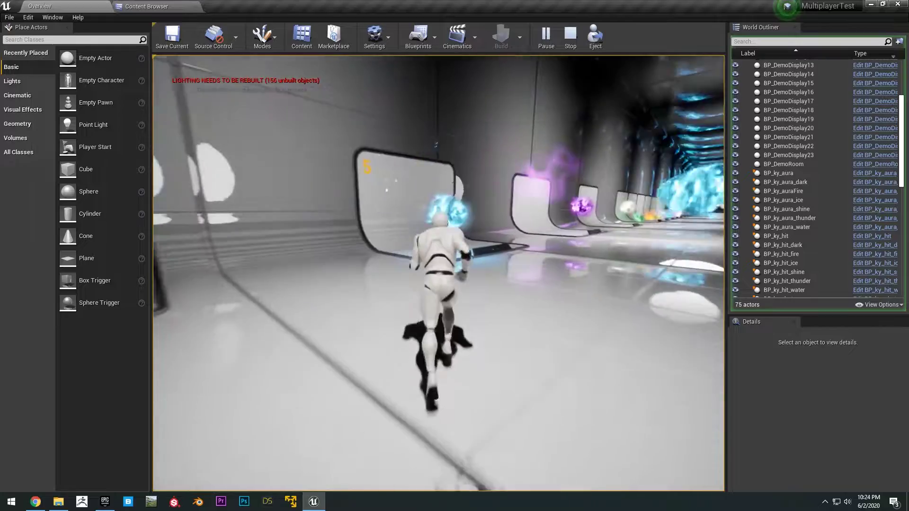
pyautogui.press('s')
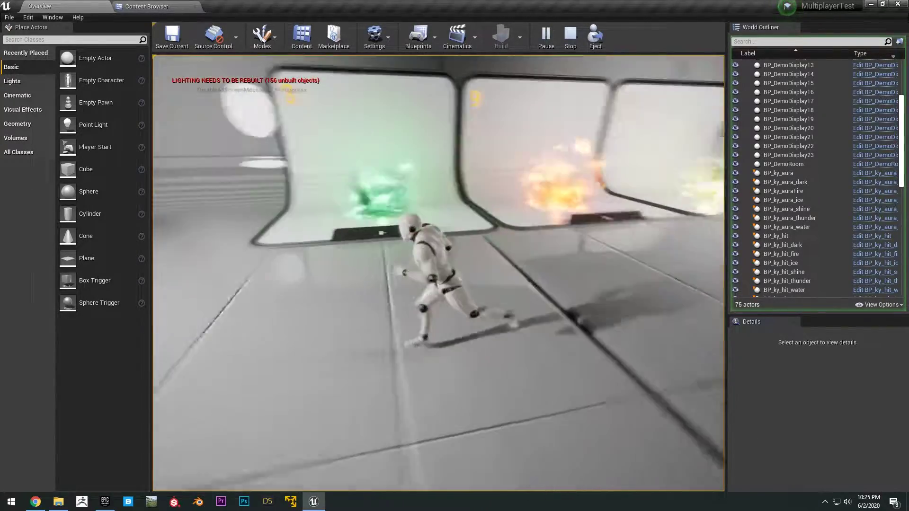
pyautogui.press('s')
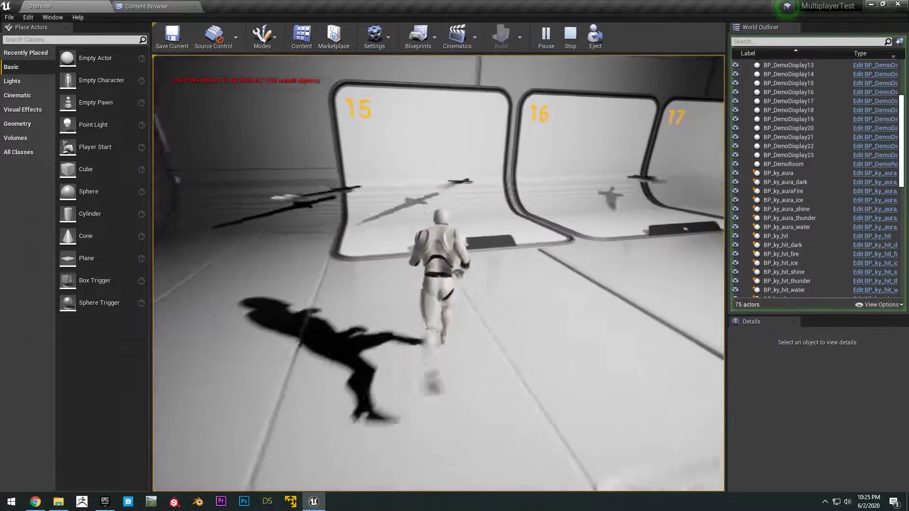
# Walk the character past displays 15 to 18 to examine the sword effects
pyautogui.press('a')
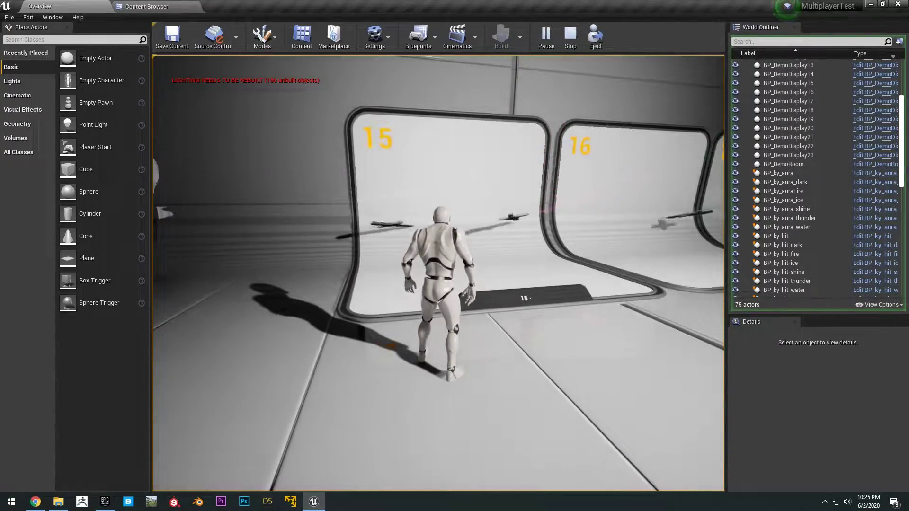
pyautogui.press('d')
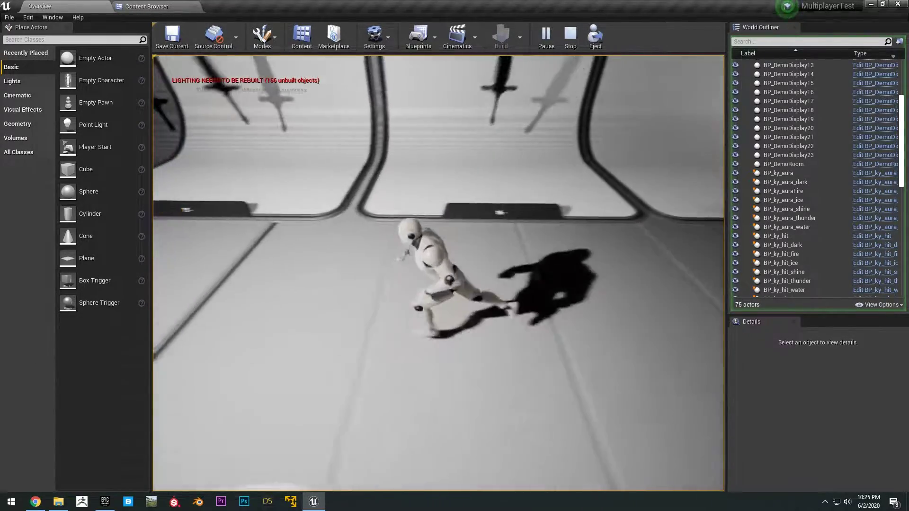
pyautogui.press('w')
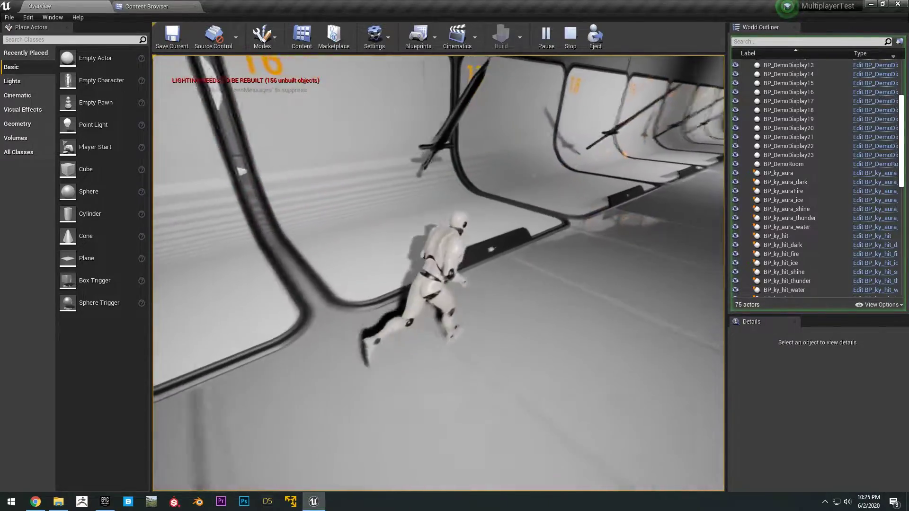
pyautogui.press('w')
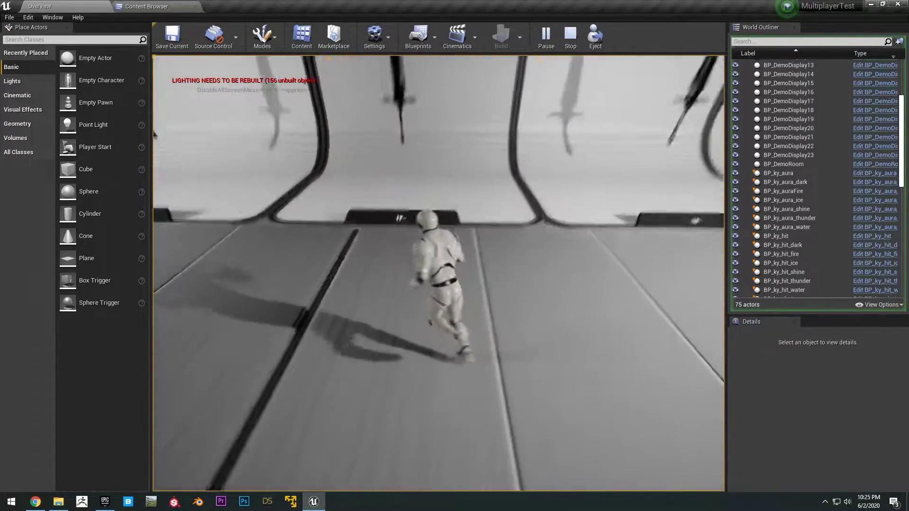
pyautogui.press('d')
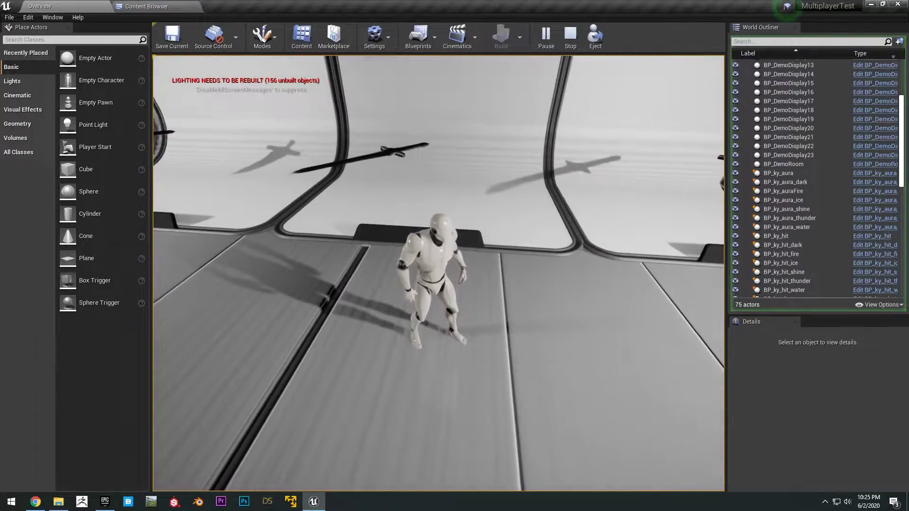
pyautogui.press('d')
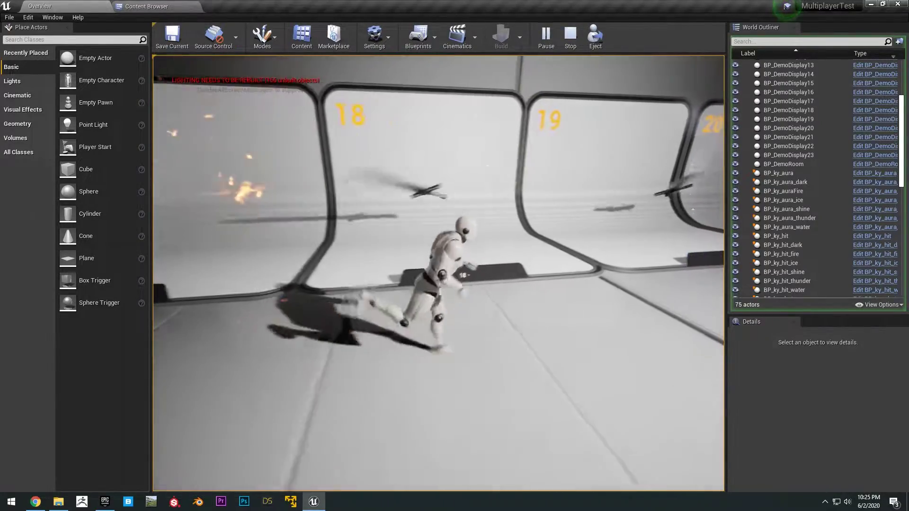
# Examine the remaining sword effects from display 18 to the Unreal Engine 4 wall, and end the play session
pyautogui.press('F11')
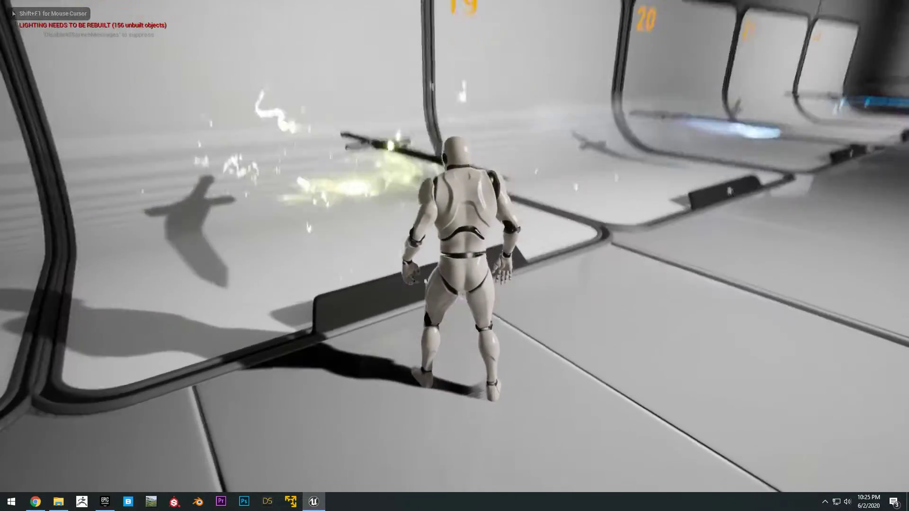
pyautogui.hotkey('shift', 'F1')
pyautogui.press('F11')
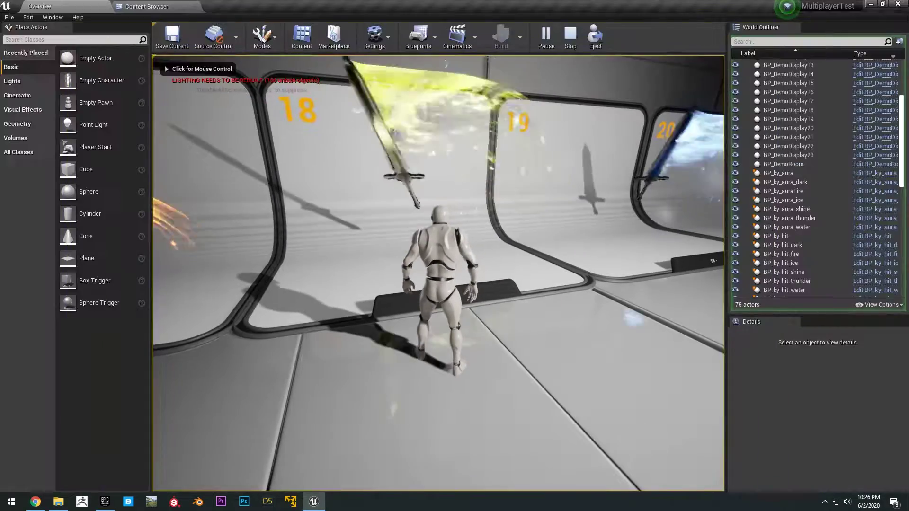
pyautogui.press('w')
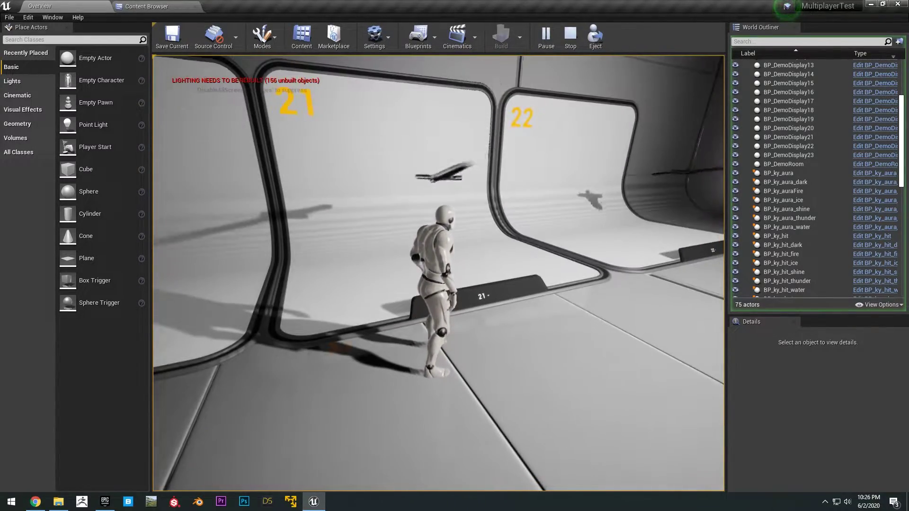
pyautogui.press('d')
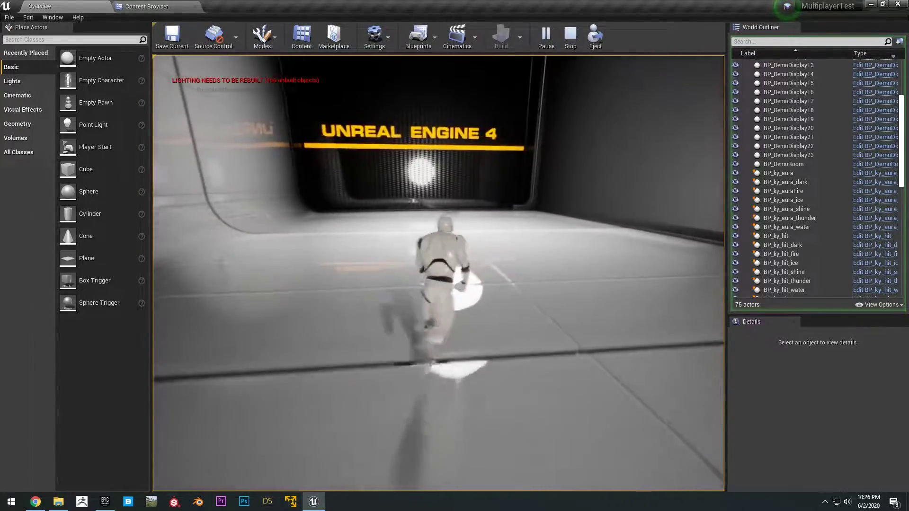
pyautogui.press('Escape')
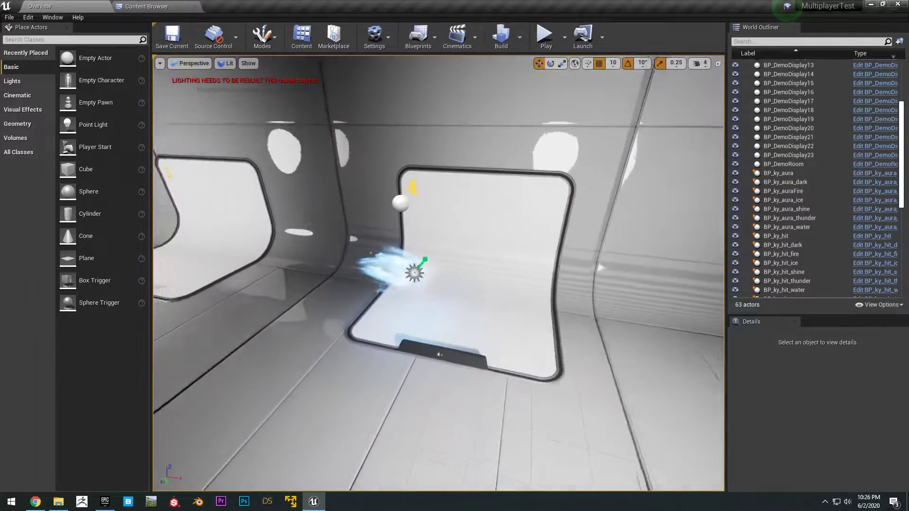
# Fly the editor viewport from display 4 to the row of sword displays 15 to 18 to inspect them
pyautogui.moveTo(438, 274); pyautogui.dragTo(506, 247, button='right')
pyautogui.press('d')
pyautogui.press('d')
pyautogui.moveTo(412, 261); pyautogui.dragTo(502, 261, button='right')
pyautogui.moveTo(302, 268); pyautogui.dragTo(213, 265, button='right')
pyautogui.moveTo(363, 254)
pyautogui.mouseDown(button='right')
pyautogui.moveTo(464, 253)
pyautogui.moveTo(379, 247)
pyautogui.mouseUp(button='right')
pyautogui.press('d')
pyautogui.press('s')
pyautogui.press('a')
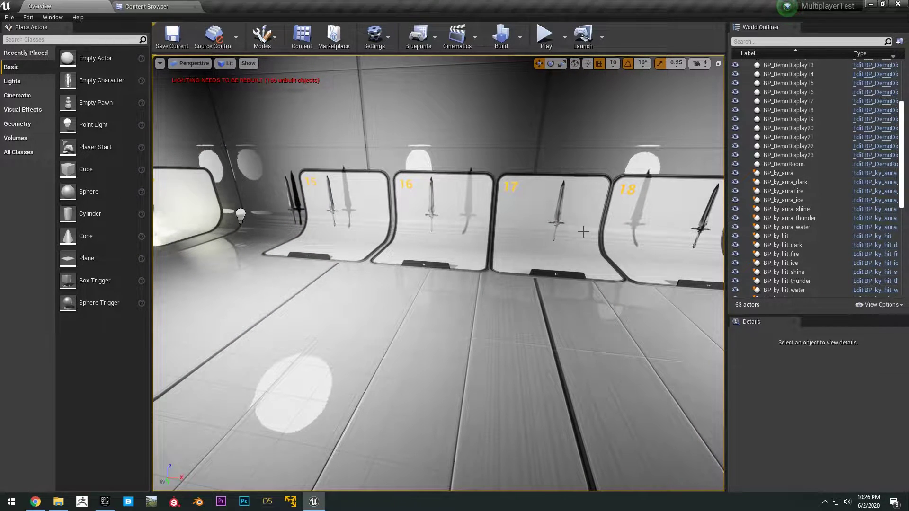
# Open the other Advanced MagicFX pack's Overview level and take control of the character in a play session
pyautogui.click(148, 7)
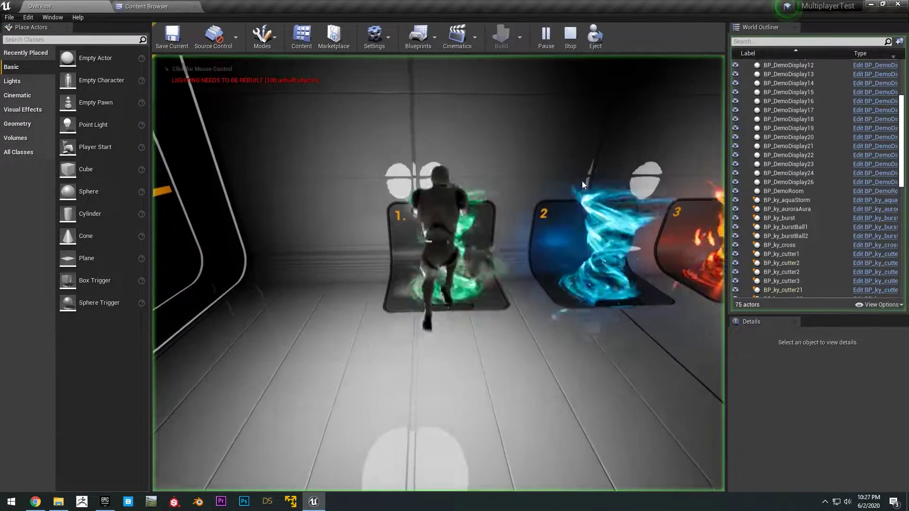
pyautogui.click(583, 184)
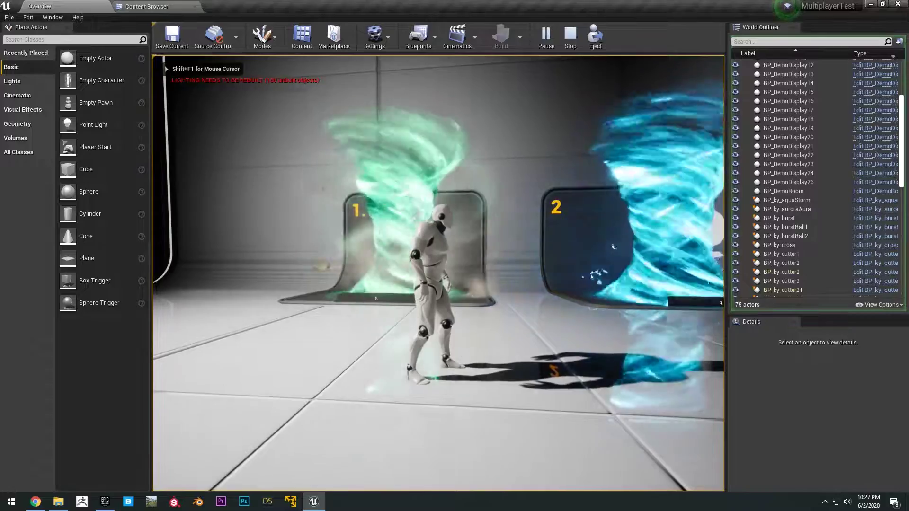
# Run the character past displays 1 to 5 to examine the green, blue, orange and yellow tornado effects
pyautogui.press('d')
pyautogui.press('w')
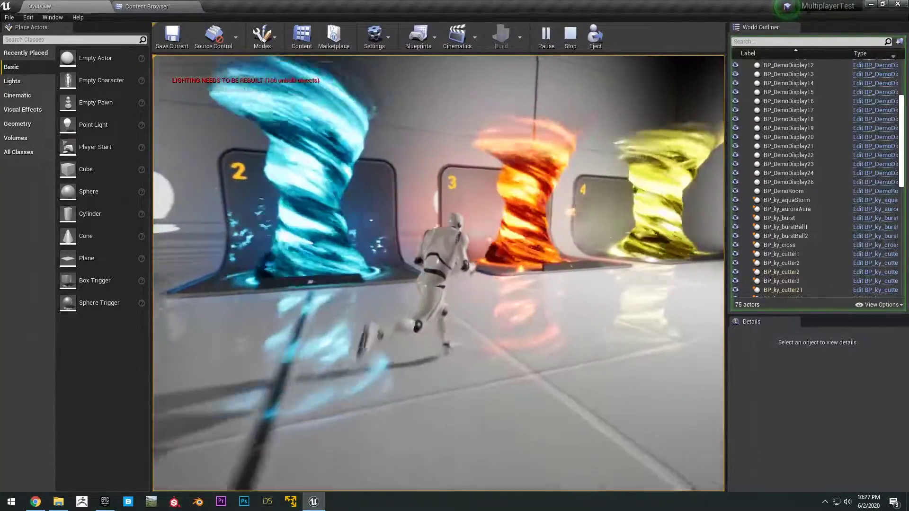
pyautogui.press('d')
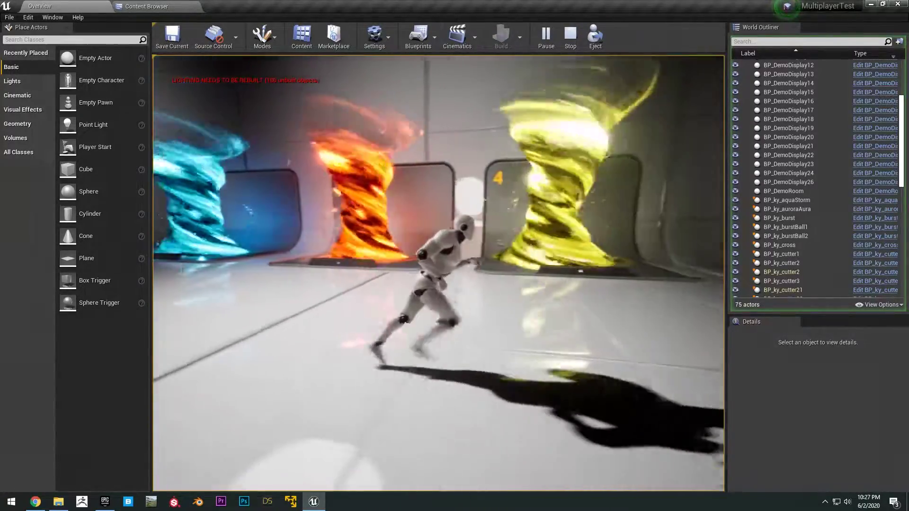
pyautogui.press('d')
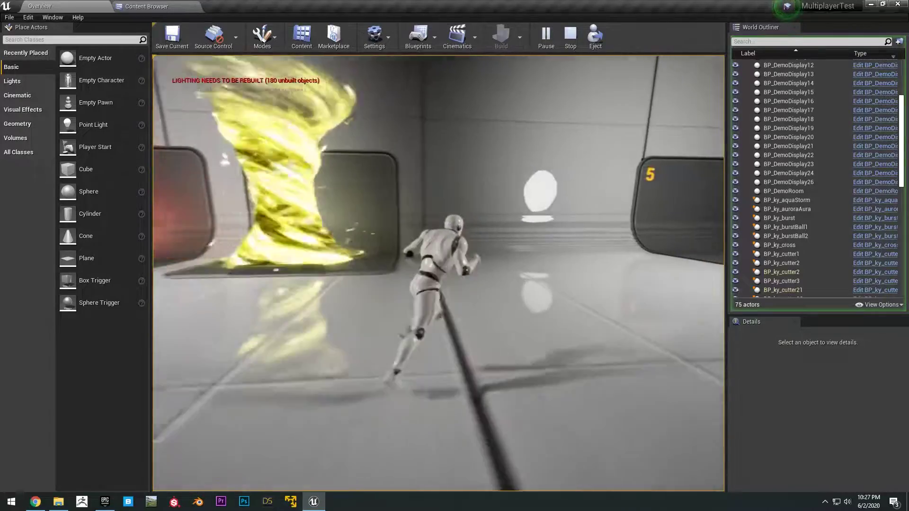
pyautogui.press('d')
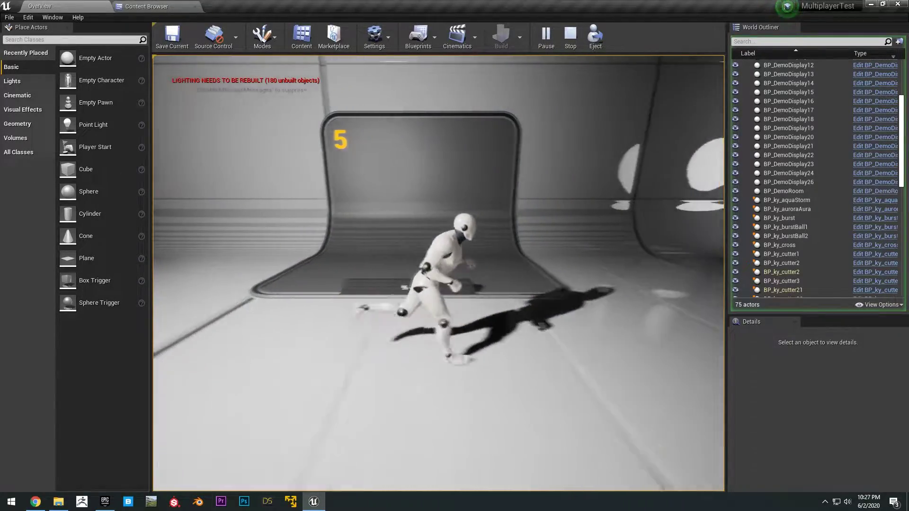
pyautogui.press('a')
pyautogui.press('w')
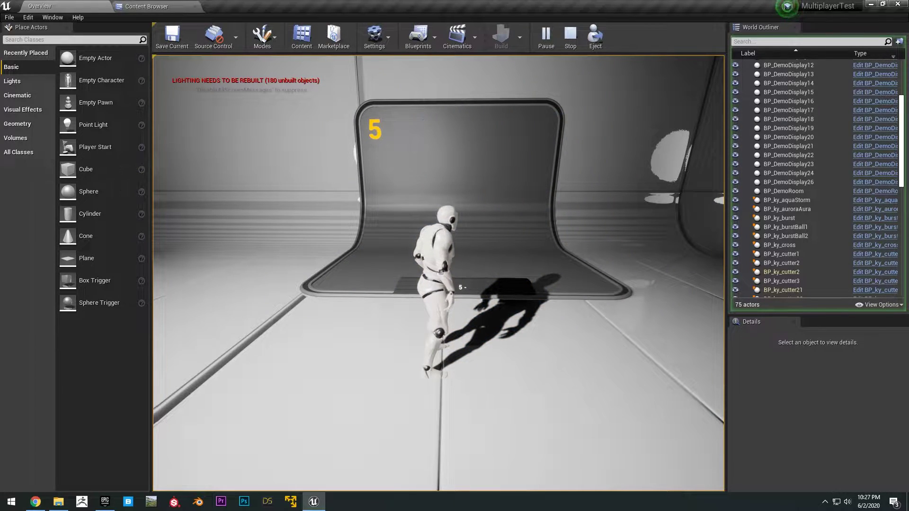
# Walk the character past displays 6 to 8 to examine their fire and smoke effects
pyautogui.press('d')
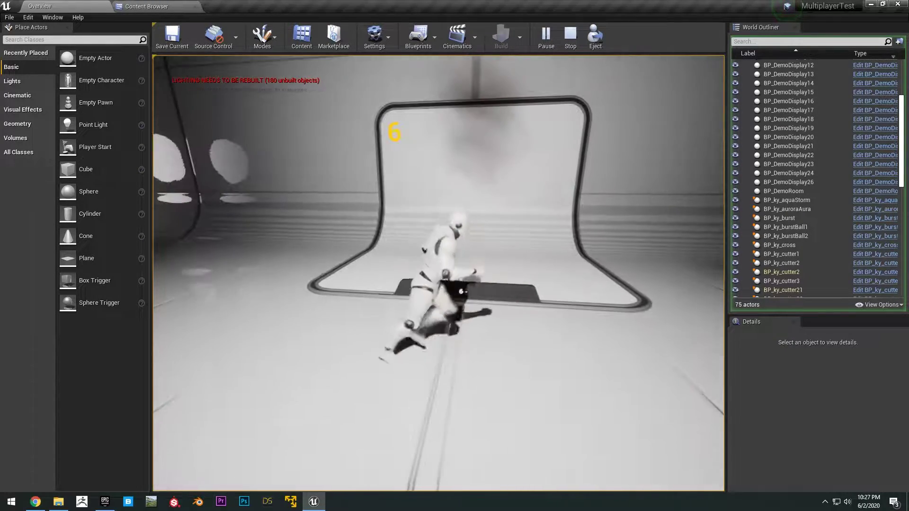
pyautogui.press('w')
pyautogui.press('w')
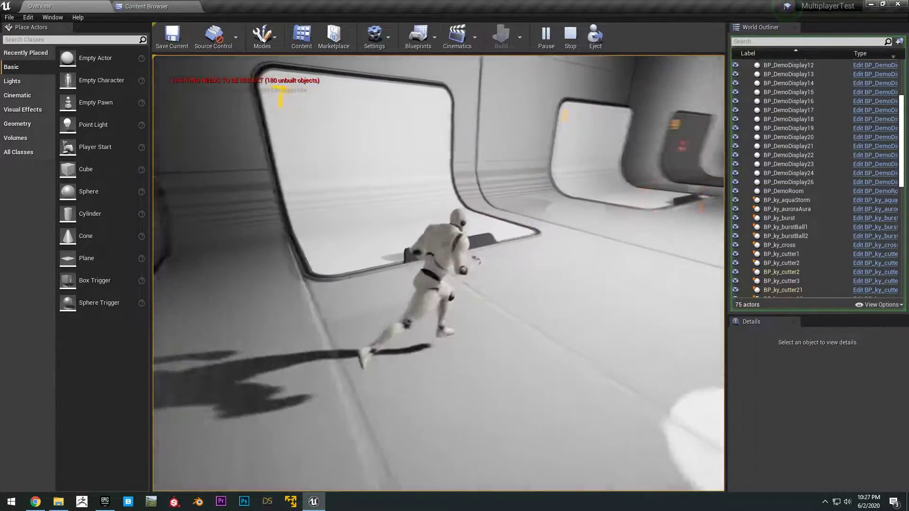
pyautogui.press('w')
pyautogui.press('a')
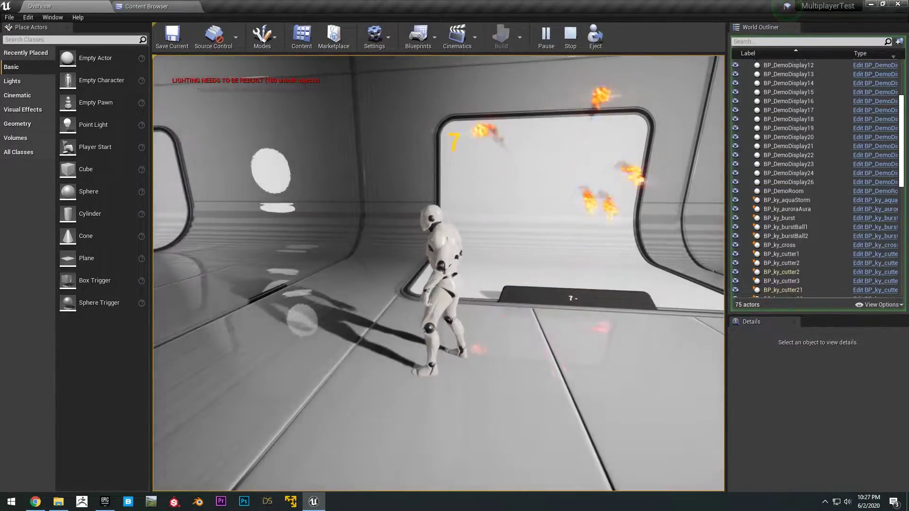
pyautogui.press('a')
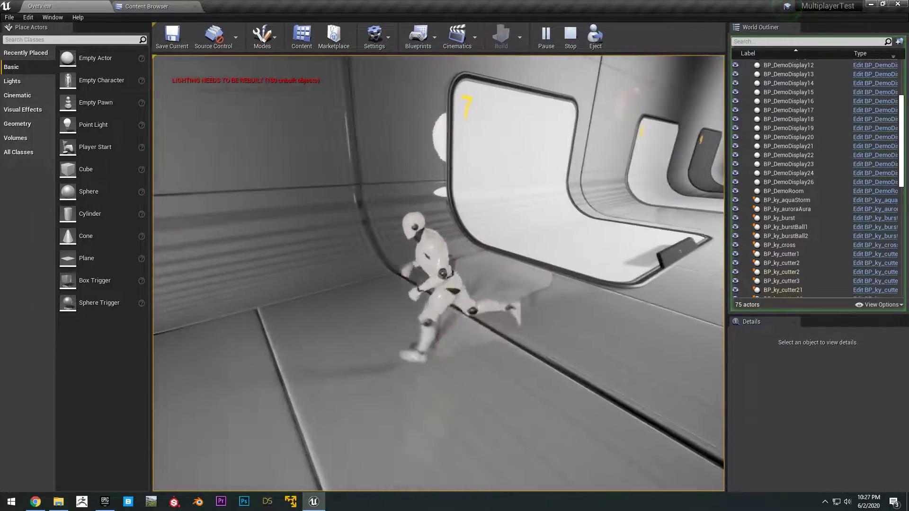
pyautogui.press('d')
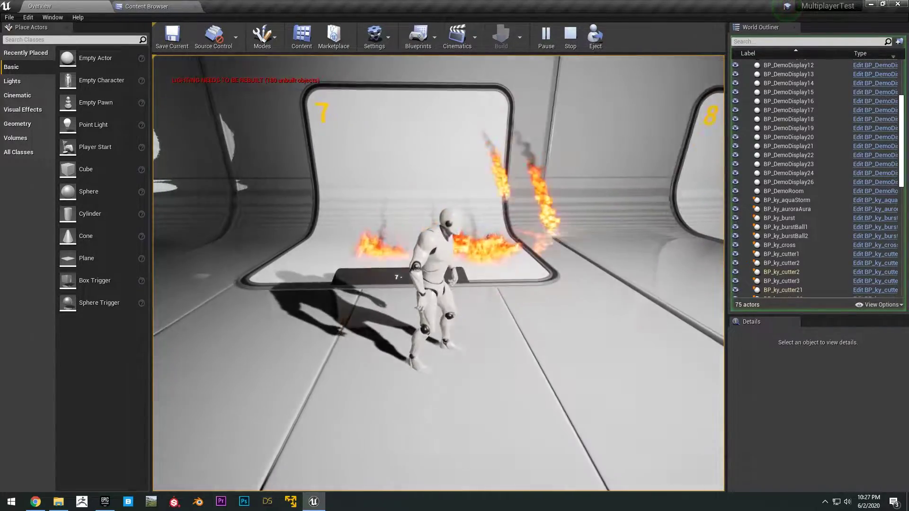
pyautogui.press('d')
pyautogui.press('d')
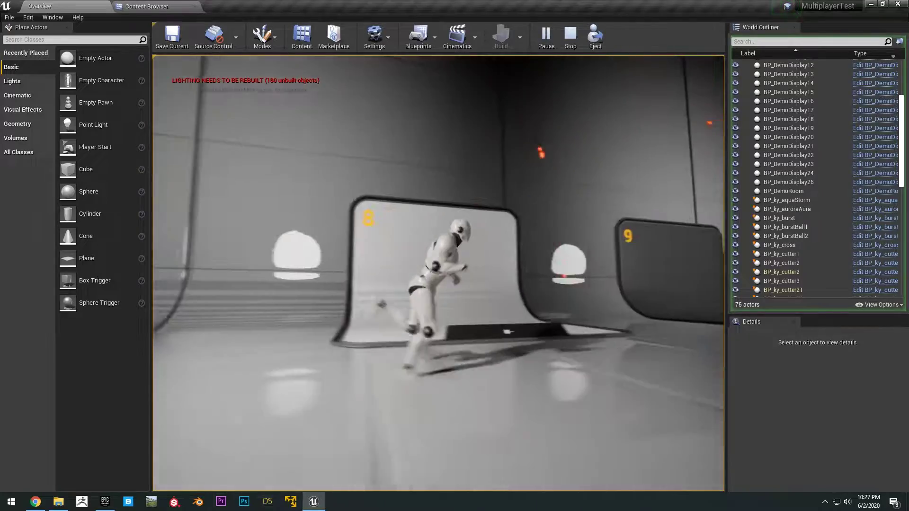
pyautogui.press('w')
pyautogui.press('s')
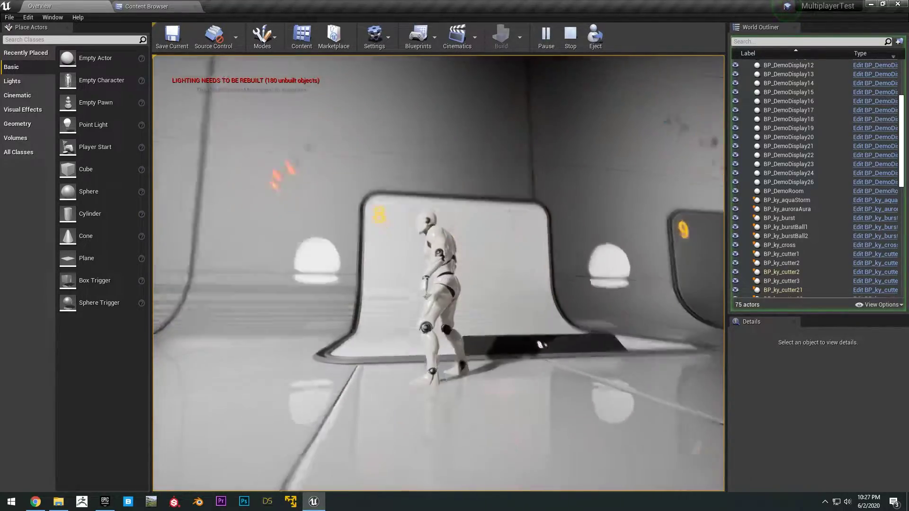
# Walk the character from display 8 past display 9 to display 10 to examine their effects
pyautogui.press('w')
pyautogui.press('d')
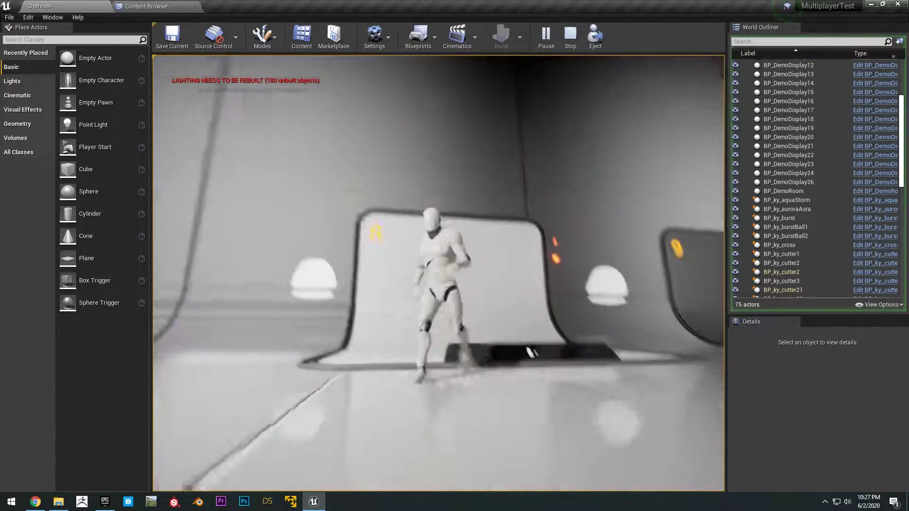
pyautogui.press('a')
pyautogui.press('d')
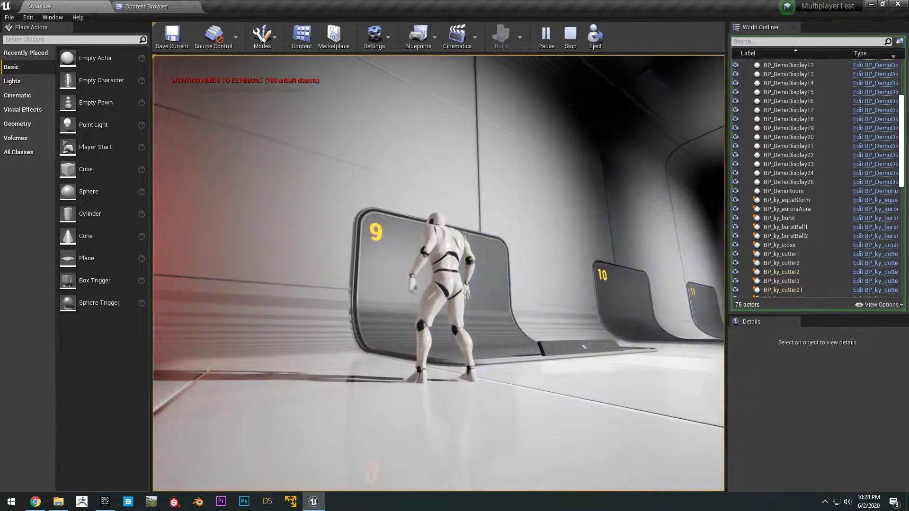
pyautogui.press('w')
pyautogui.press('d')
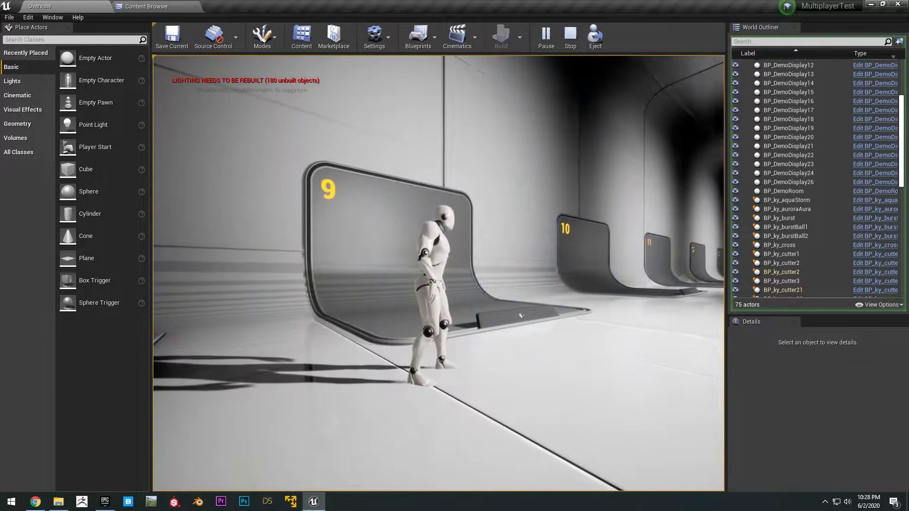
pyautogui.press('w')
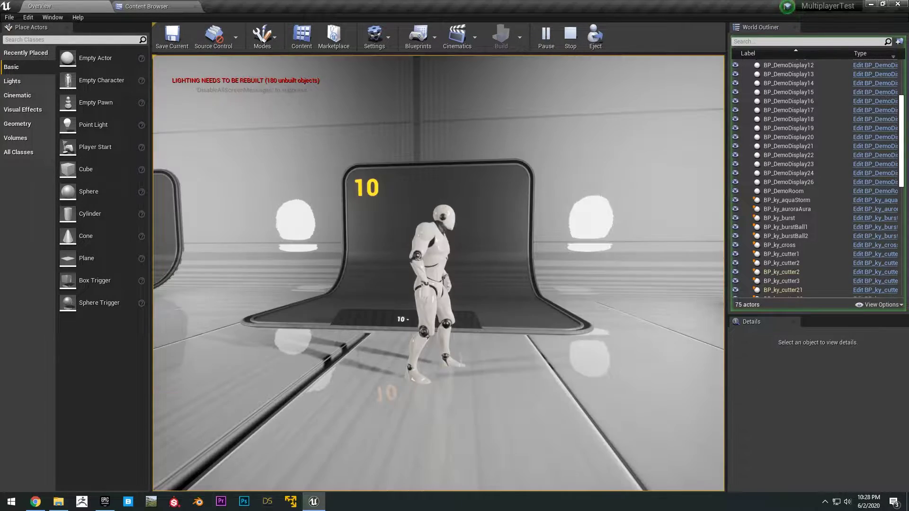
# Move the character around in front of display 10 and run on to display 11 to examine their effects
pyautogui.press('w')
pyautogui.press('a')
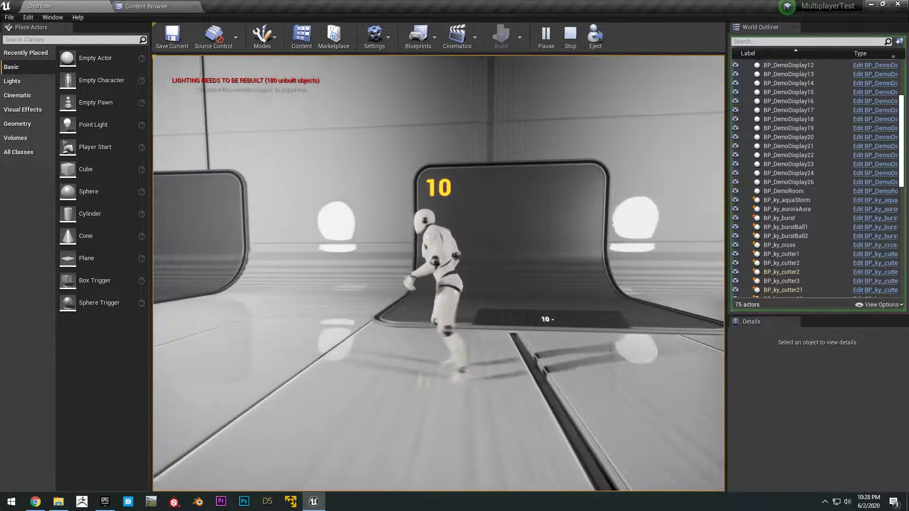
pyautogui.press('w')
pyautogui.press('d')
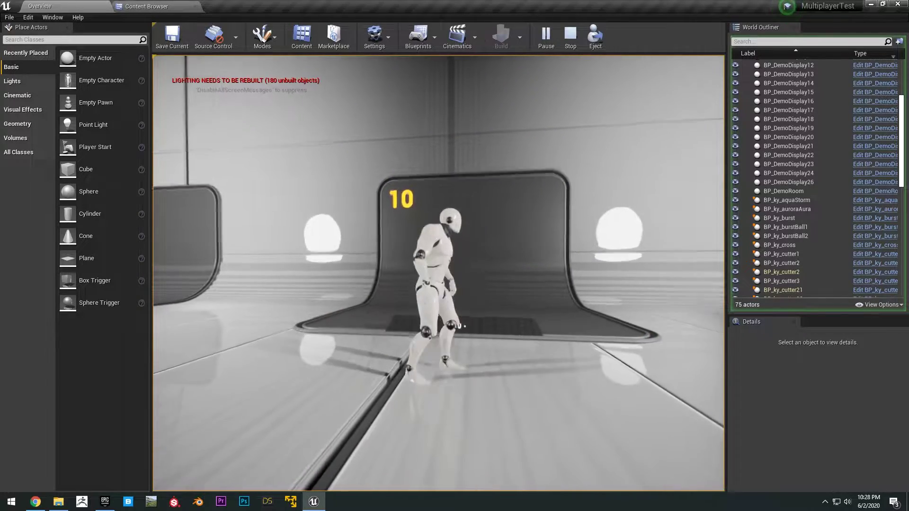
pyautogui.press('d')
pyautogui.press('s')
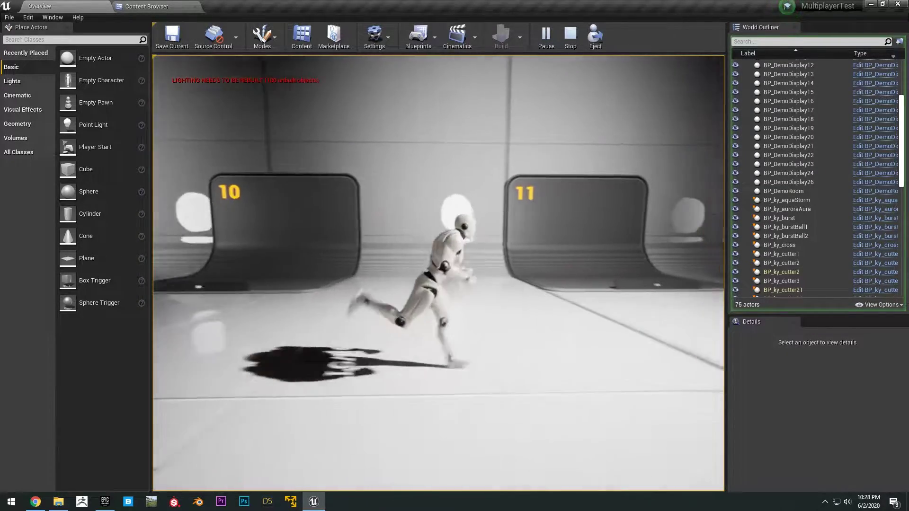
# Run the character past displays 11, 12 and 13 to examine the effects they play
pyautogui.press('w')
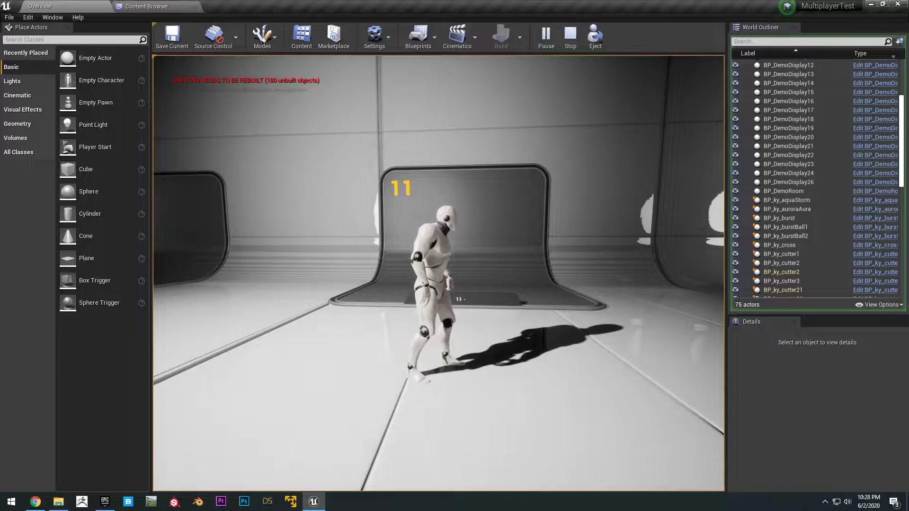
pyautogui.press('s')
pyautogui.press('d')
pyautogui.press('w')
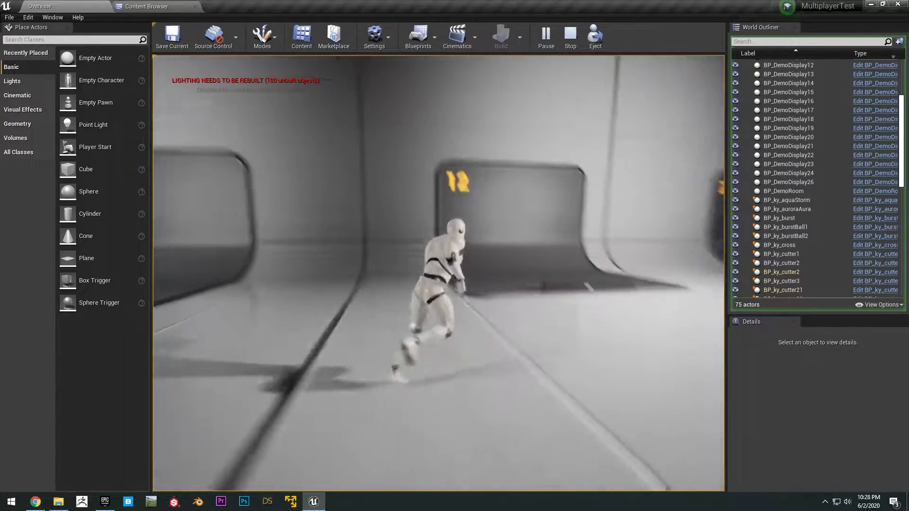
pyautogui.press('d')
pyautogui.press('s')
pyautogui.press('d')
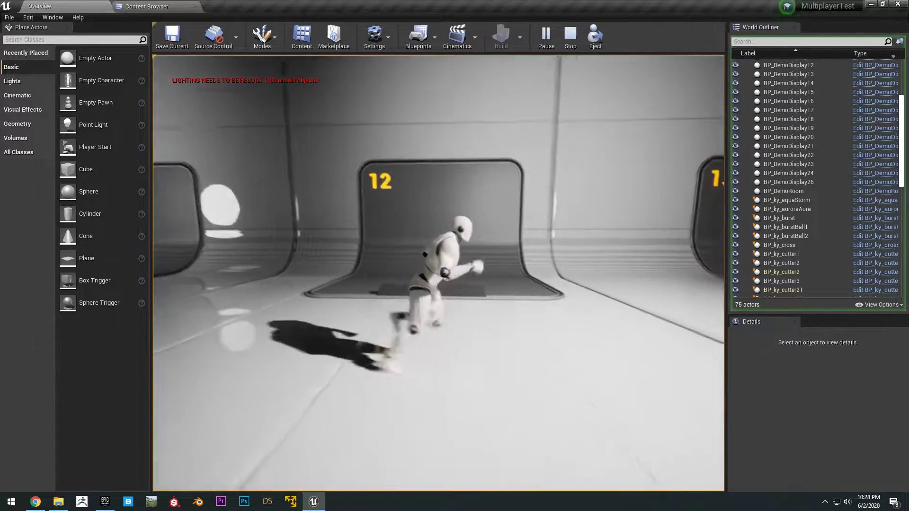
pyautogui.press('d')
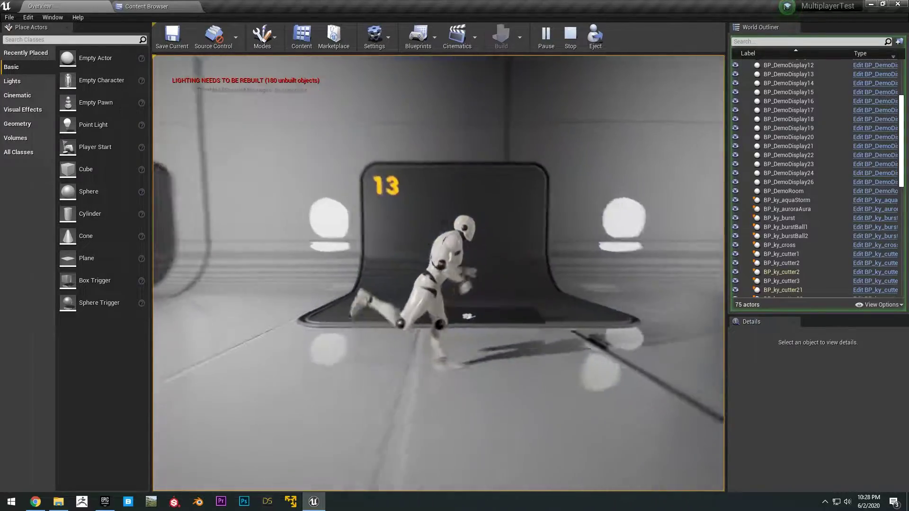
pyautogui.press('d')
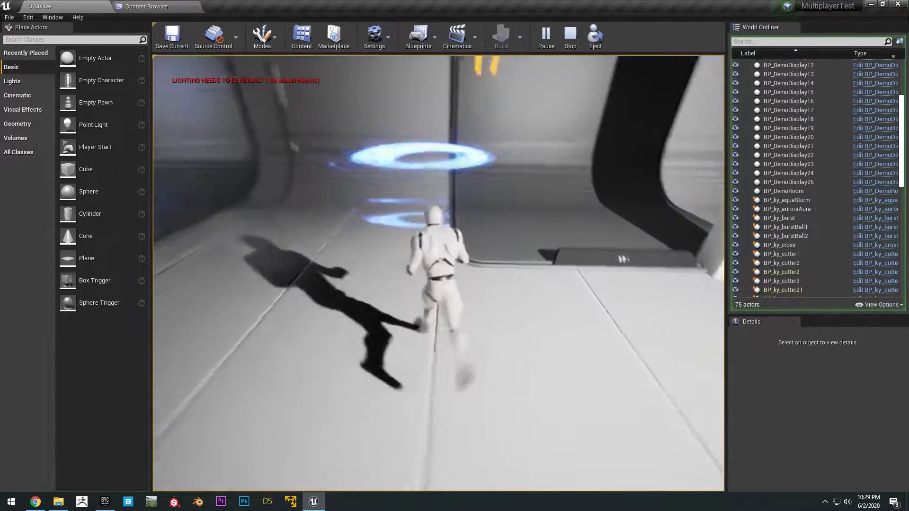
# Run the character past the blue ring effects and on to the yellow ground effect at display 20
pyautogui.press('d')
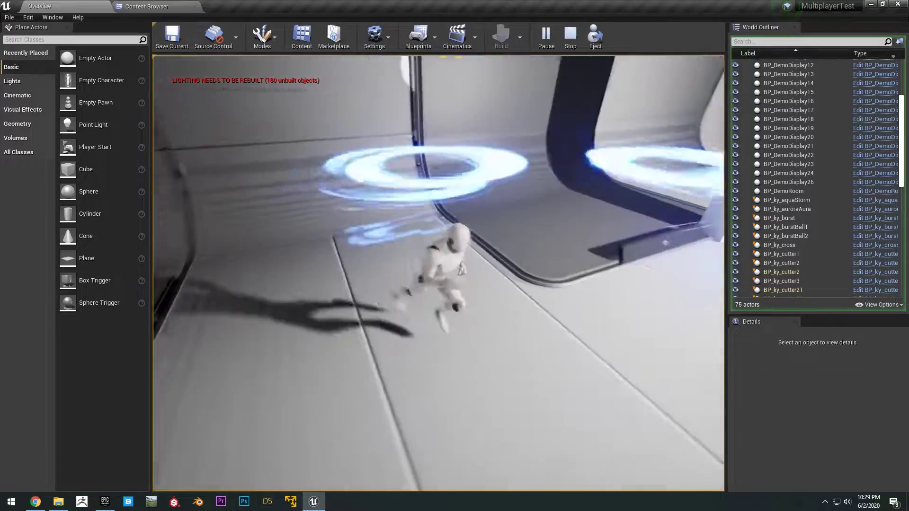
pyautogui.press('w')
pyautogui.press('w')
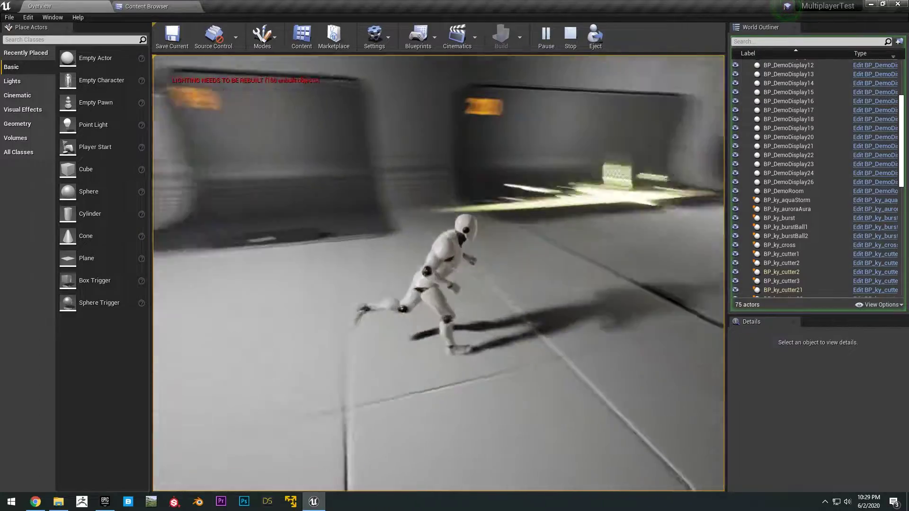
pyautogui.press('d')
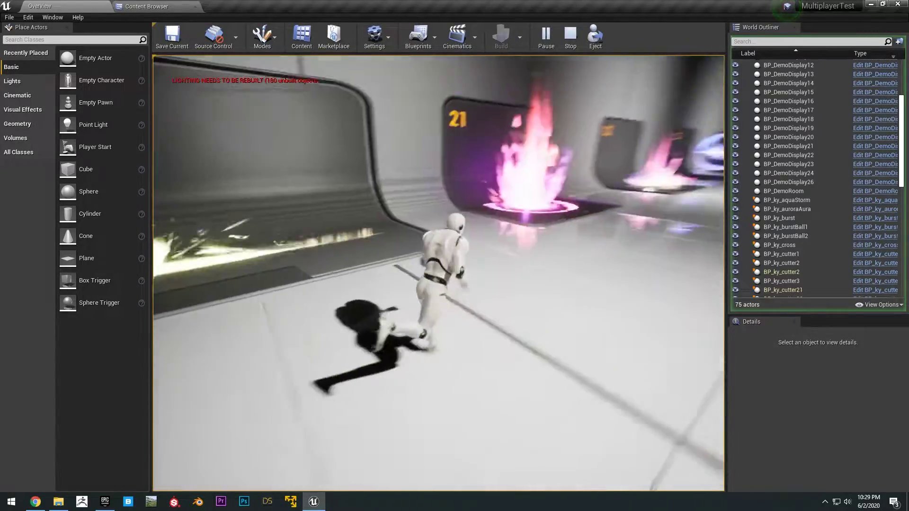
# Run the character past displays 21 to 23 to examine the pink and purple flame effects
pyautogui.press('d')
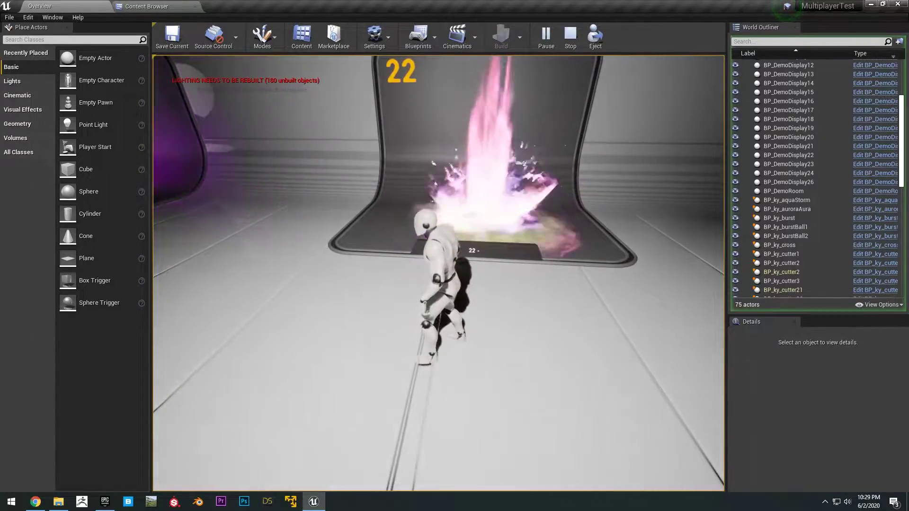
pyautogui.press('d')
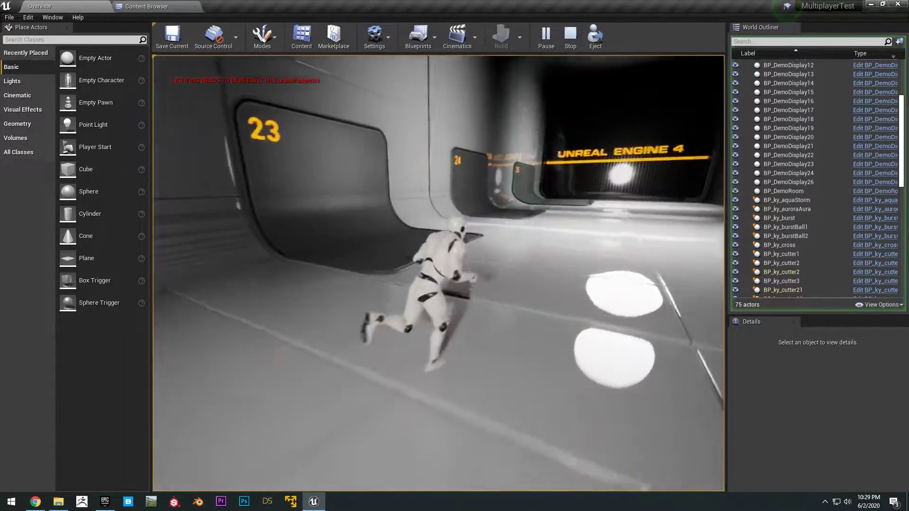
pyautogui.press('w')
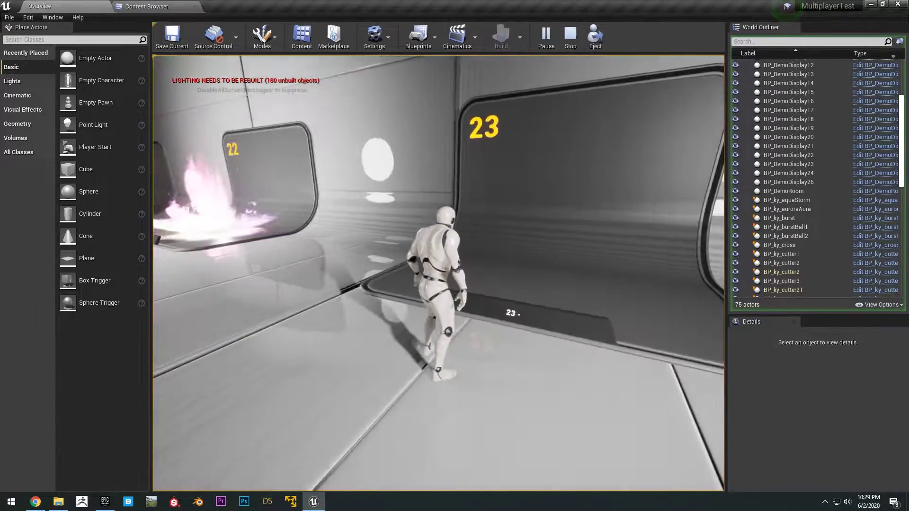
pyautogui.press('d')
pyautogui.press('d')
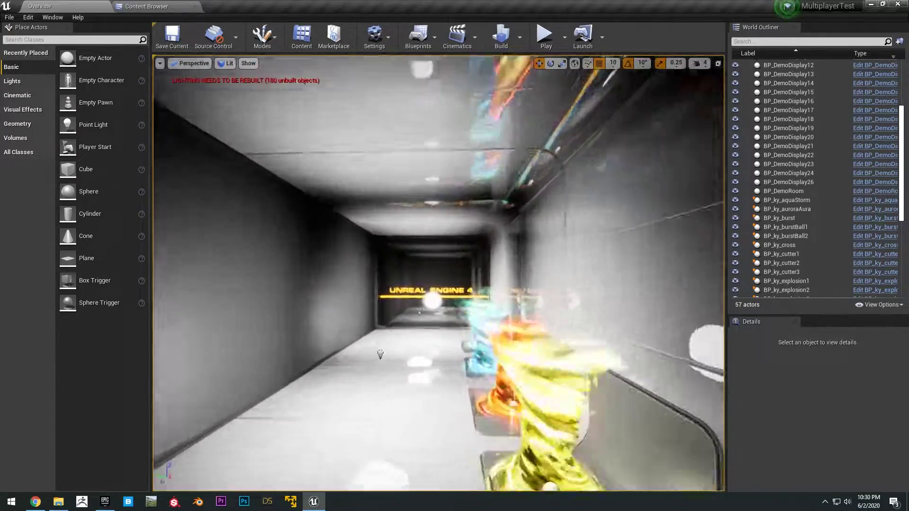
# Fly the editor viewport along the corridor past the yellow, orange and blue tornado displays
pyautogui.press('w')
pyautogui.moveTo(438, 273); pyautogui.dragTo(672, 273, button='right')
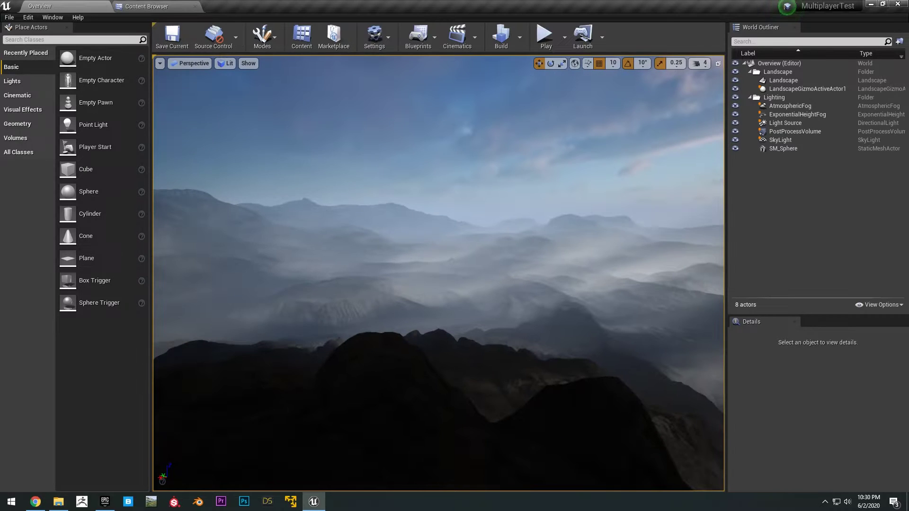
# Look over the foggy mountains of the landscape Overview level and select the Landscape actor
pyautogui.moveTo(438, 274); pyautogui.dragTo(331, 274, button='right')
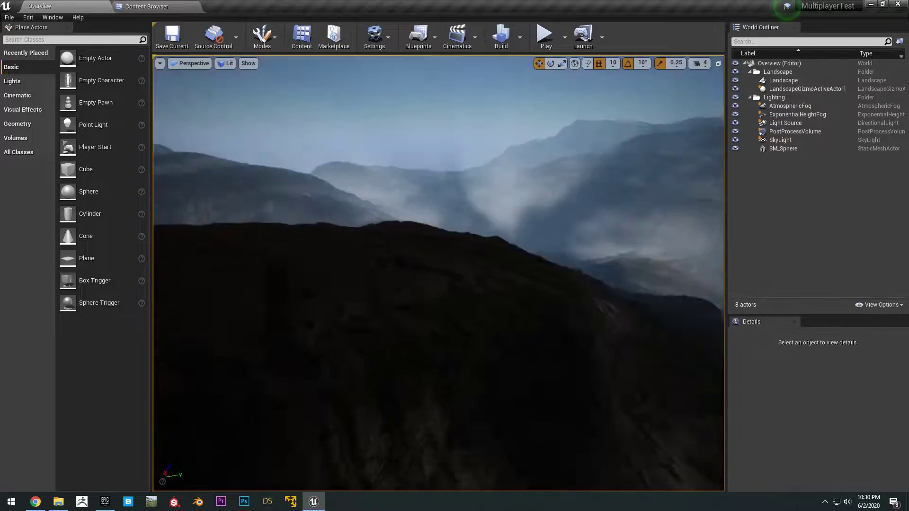
pyautogui.moveTo(438, 274); pyautogui.dragTo(568, 308, button='right')
pyautogui.click(559, 234)
pyautogui.moveTo(559, 234); pyautogui.dragTo(558, 189, button='right')
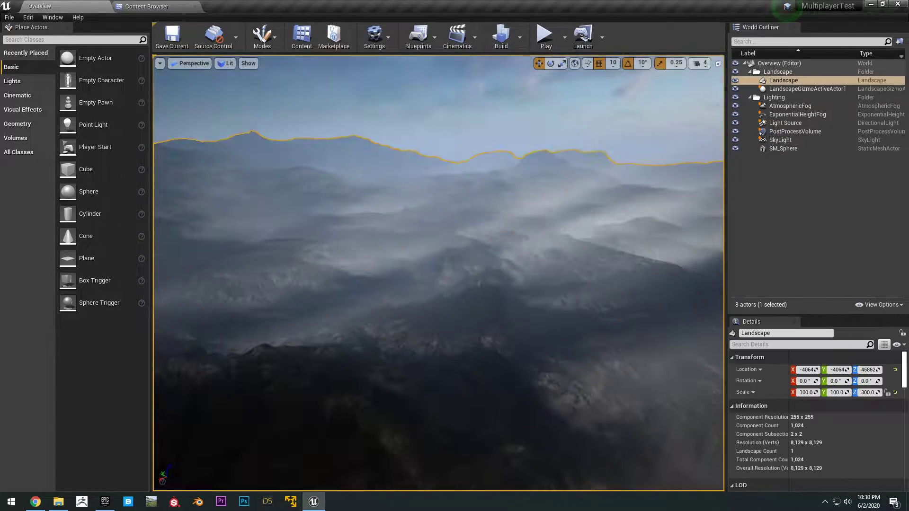
# Frame the whole landscape, raise the camera speed to 8, and review its resolution information and rocky slopes
pyautogui.press('f')
pyautogui.moveTo(438, 274)
pyautogui.mouseDown(button='right')
pyautogui.moveTo(454, 261)
pyautogui.moveTo(388, 275)
pyautogui.moveTo(426, 265)
pyautogui.mouseUp(button='right')
pyautogui.scroll(4, 438, 274)
pyautogui.scroll(-1, 783, 427)
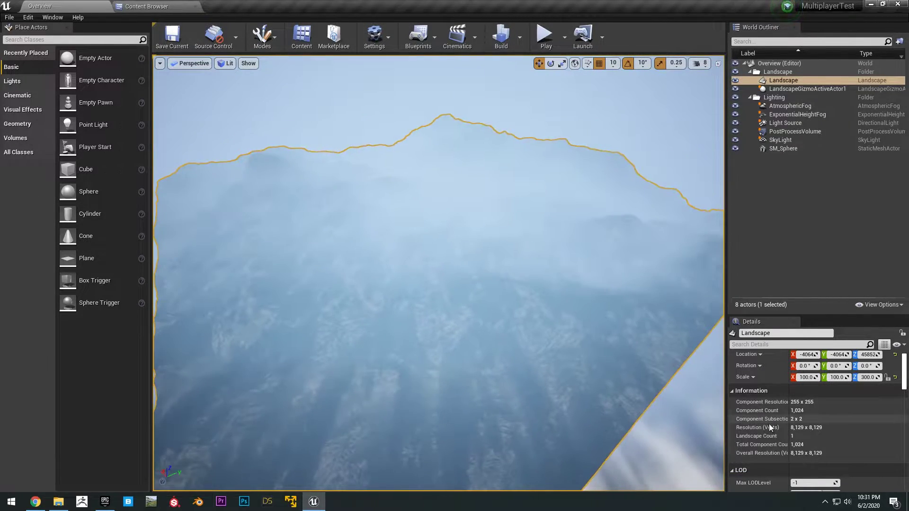
pyautogui.scroll(-2, 821, 430)
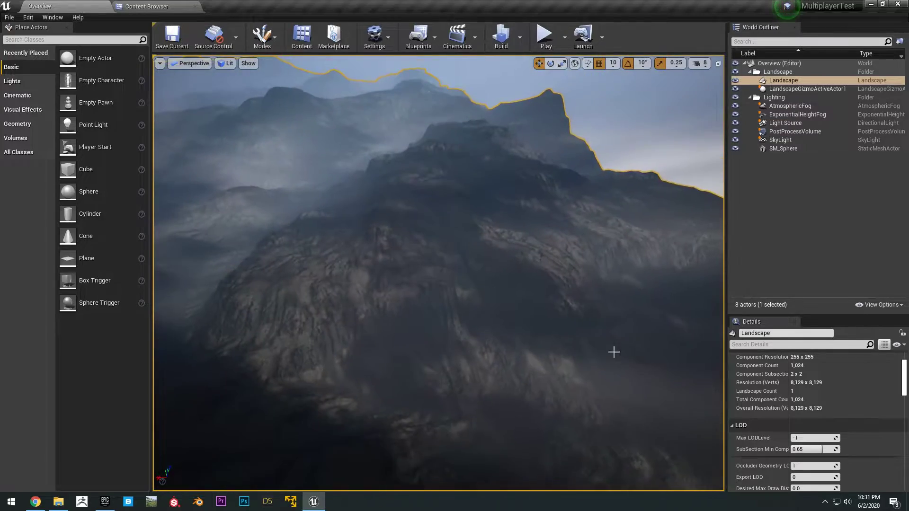
pyautogui.moveTo(614, 352)
pyautogui.mouseDown(button='right')
pyautogui.moveTo(620, 329)
pyautogui.moveTo(620, 360)
pyautogui.mouseUp(button='right')
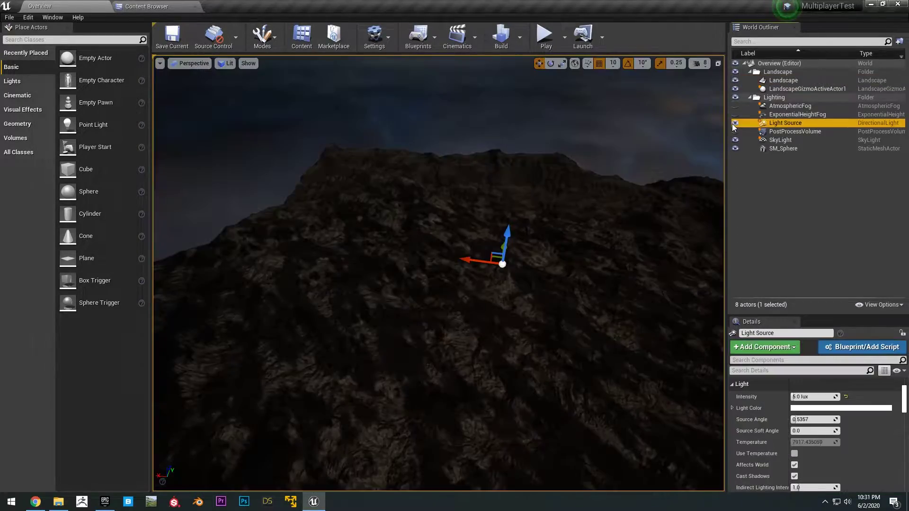
# Try rotating the Light Source to an offset of -80 degrees to preview different sunlight on the terrain
pyautogui.moveTo(663, 189); pyautogui.dragTo(608, 169, button='right')
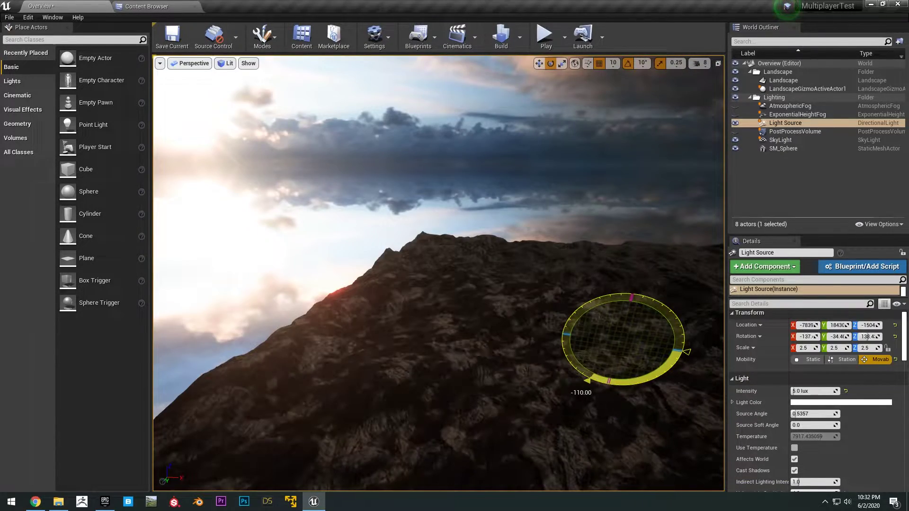
pyautogui.moveTo(586, 378); pyautogui.dragTo(618, 387)
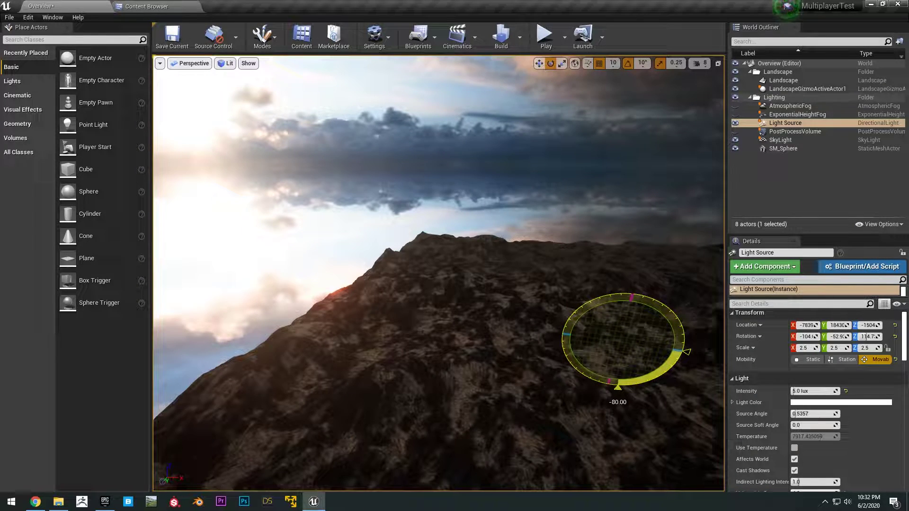
pyautogui.moveTo(592, 264); pyautogui.dragTo(629, 303, button='right')
pyautogui.moveTo(452, 363); pyautogui.dragTo(530, 284, button='right')
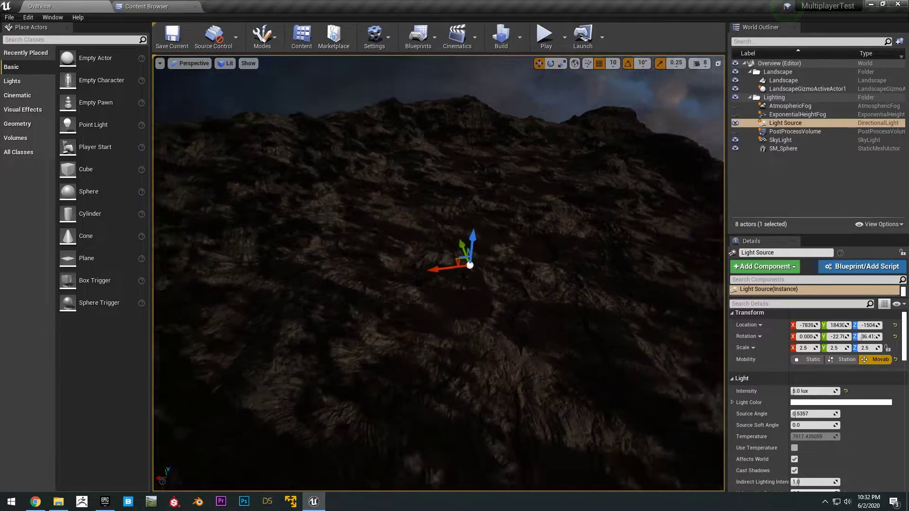
# Start a game preview from a chosen point on the landscape's mountain slope
pyautogui.moveTo(556, 279); pyautogui.dragTo(555, 247, button='right')
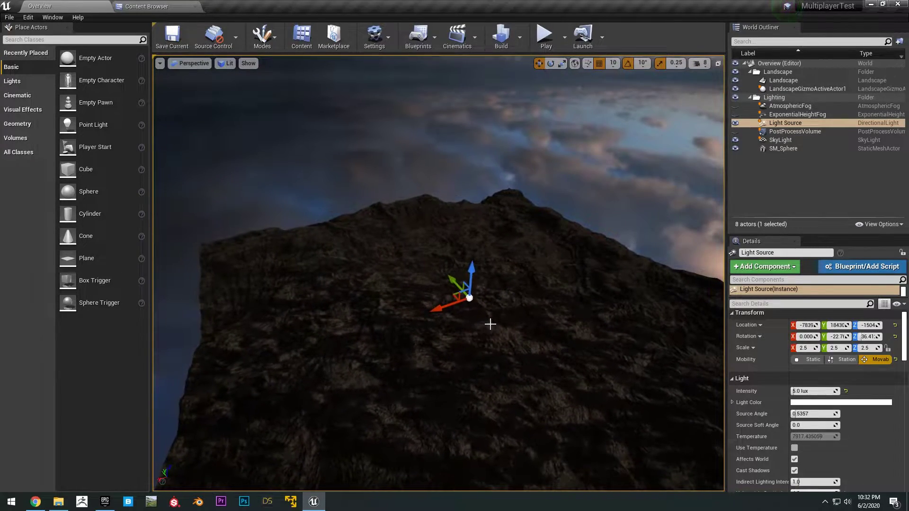
pyautogui.rightClick(490, 320)
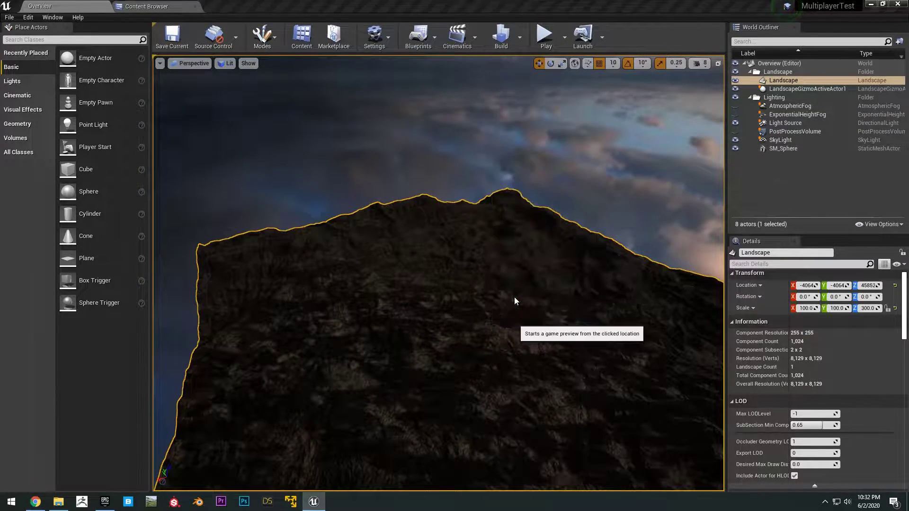
pyautogui.click(514, 297)
# Run the character across the dark slope to examine the surrounding mountains and sky
pyautogui.press('d')
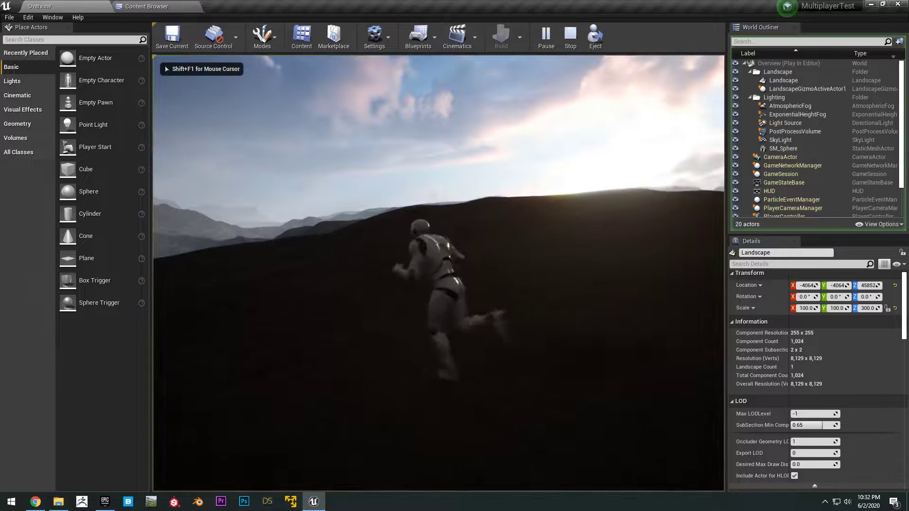
pyautogui.press('s')
pyautogui.press('a')
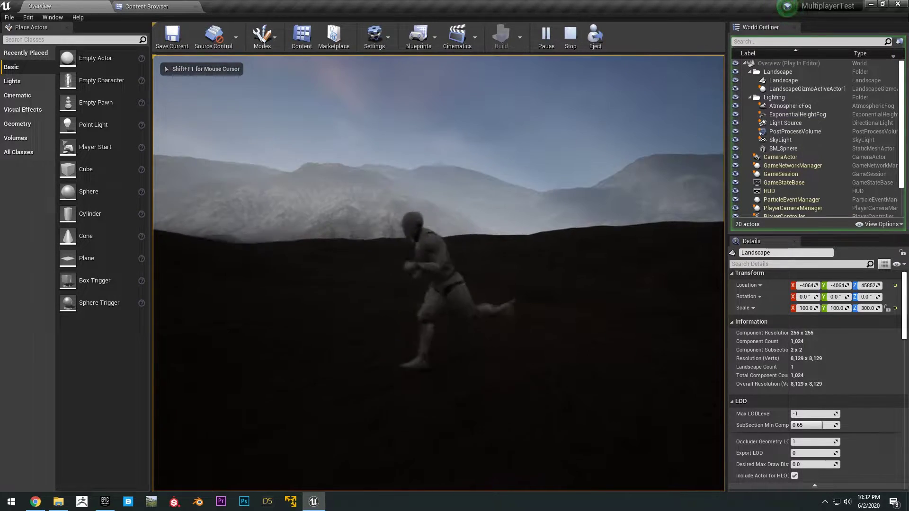
pyautogui.press('w')
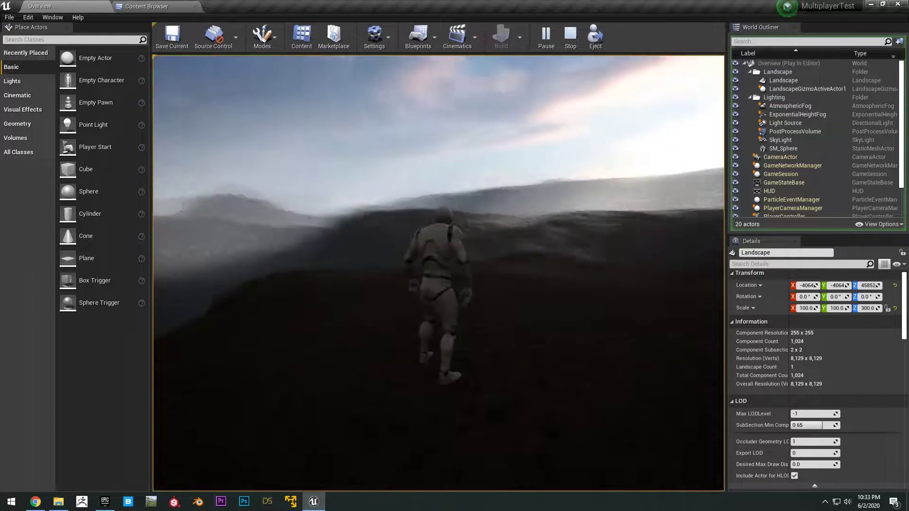
# Switch the game preview to full screen and run the character over the rocky terrain to examine it
pyautogui.press('F11')
pyautogui.press('w')
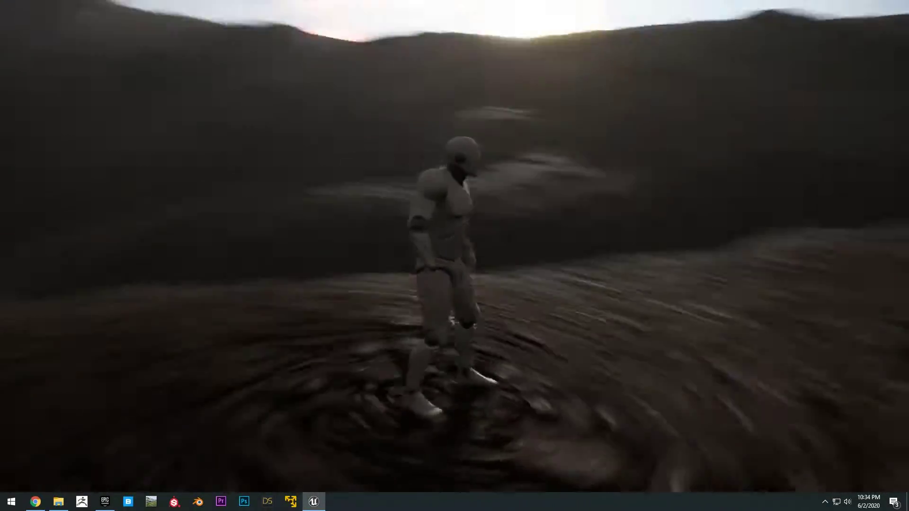
pyautogui.press('w')
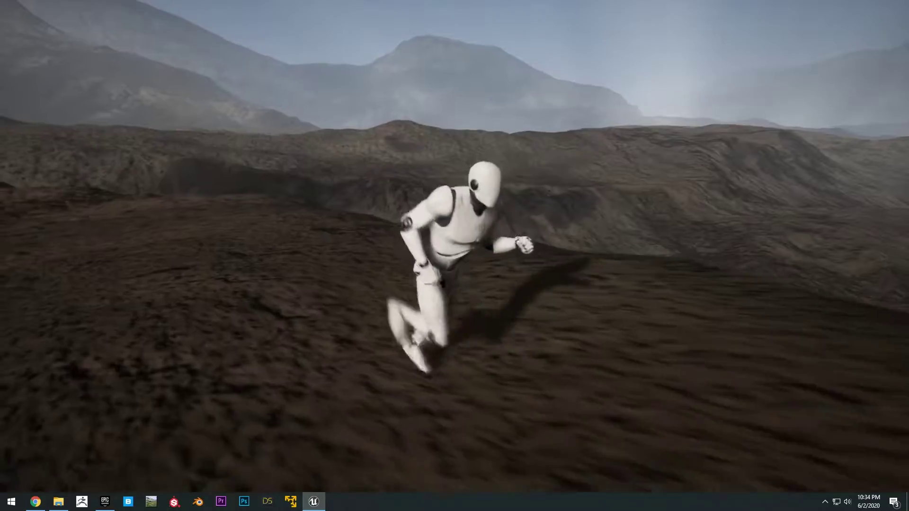
# Run the character across the dark rocky terrain to examine the hills and distant mountains, and end the game preview
pyautogui.press('s')
pyautogui.press('a')
pyautogui.press('w')
pyautogui.press('w')
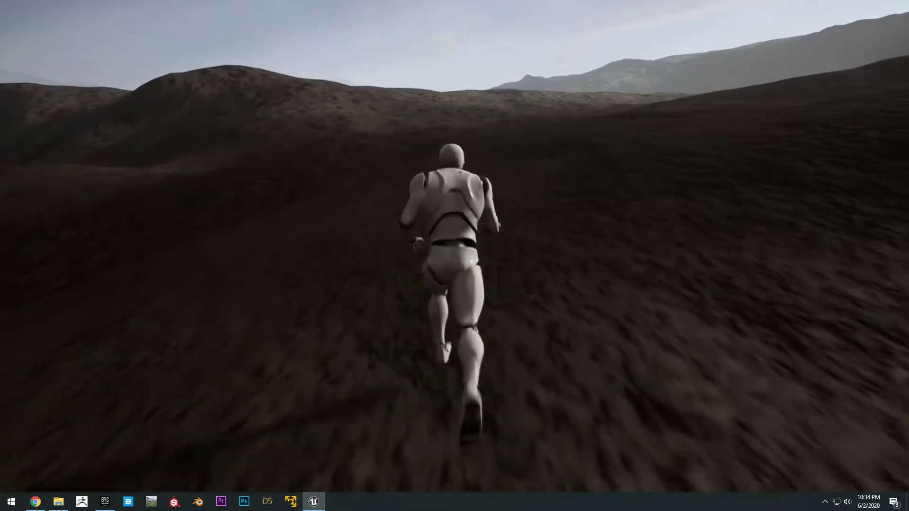
pyautogui.press('a')
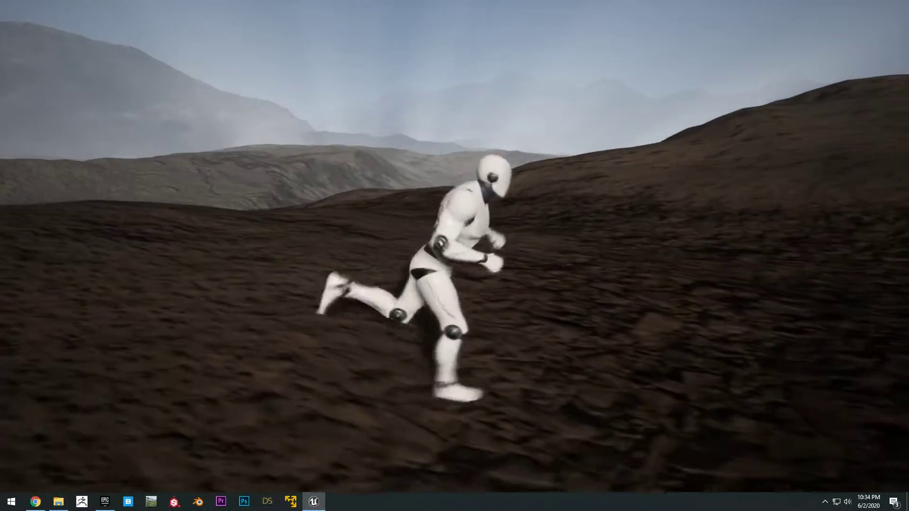
pyautogui.press('Escape')
# Start a game preview from a point on the dark mountain peak and switch it to full screen
pyautogui.press('w')
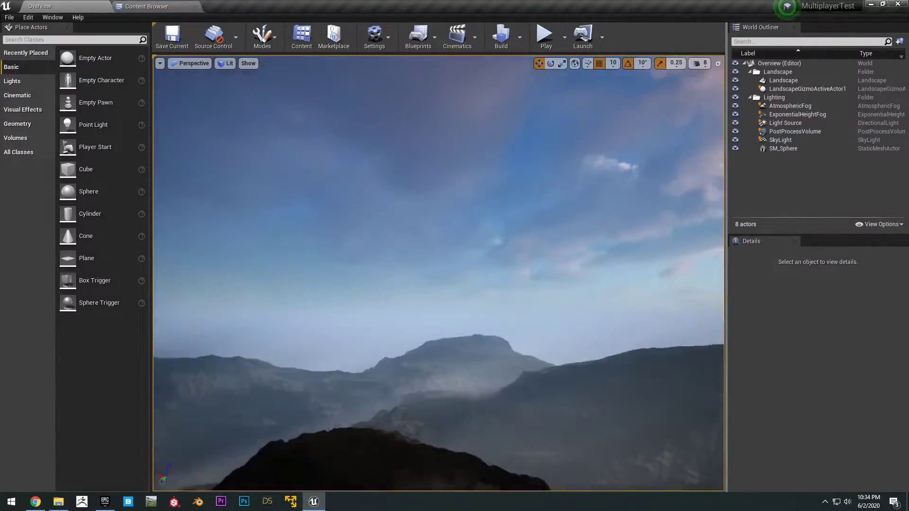
pyautogui.moveTo(452, 324); pyautogui.dragTo(426, 374, button='right')
pyautogui.rightClick(452, 324)
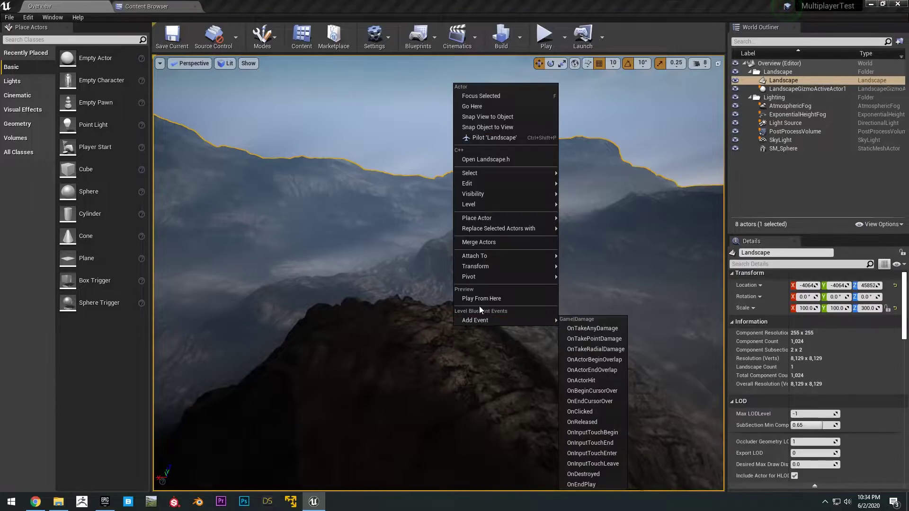
pyautogui.click(497, 297)
pyautogui.press('w')
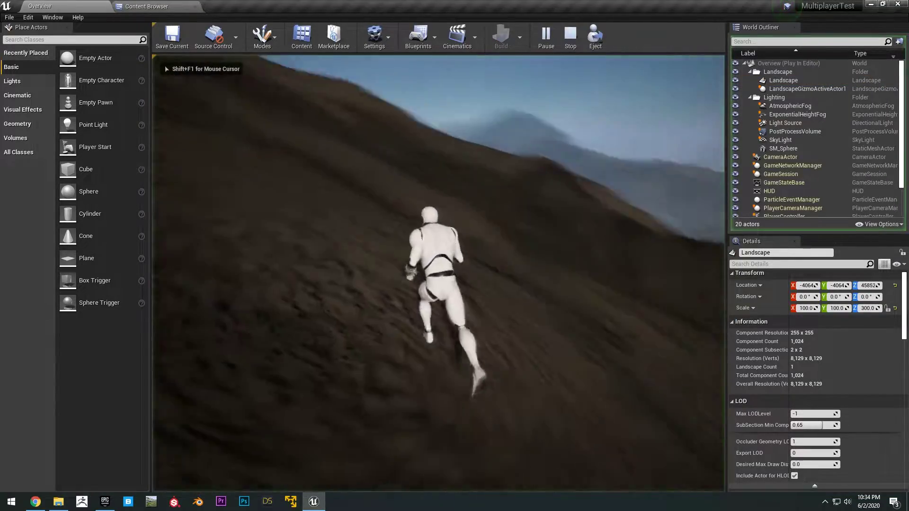
pyautogui.press('F11')
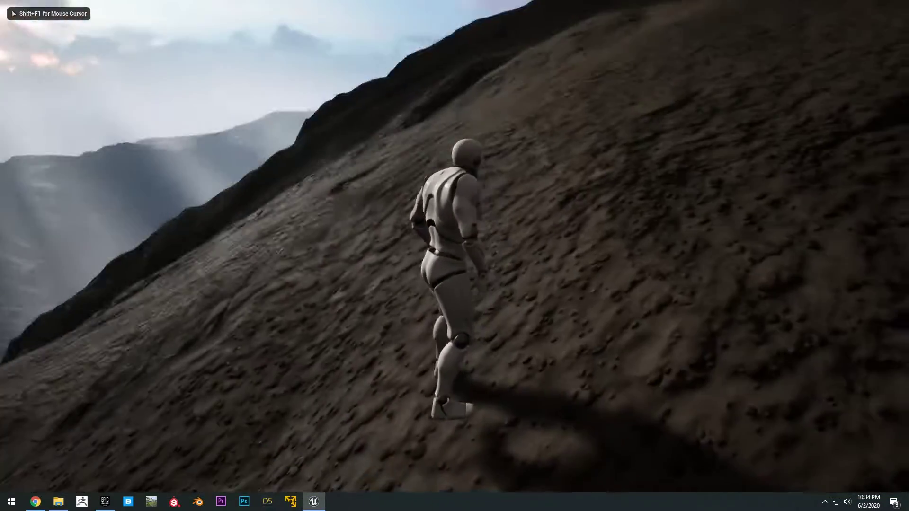
# Run the character along the mountain ridge to examine the slopes and the misty valleys below
pyautogui.press('w')
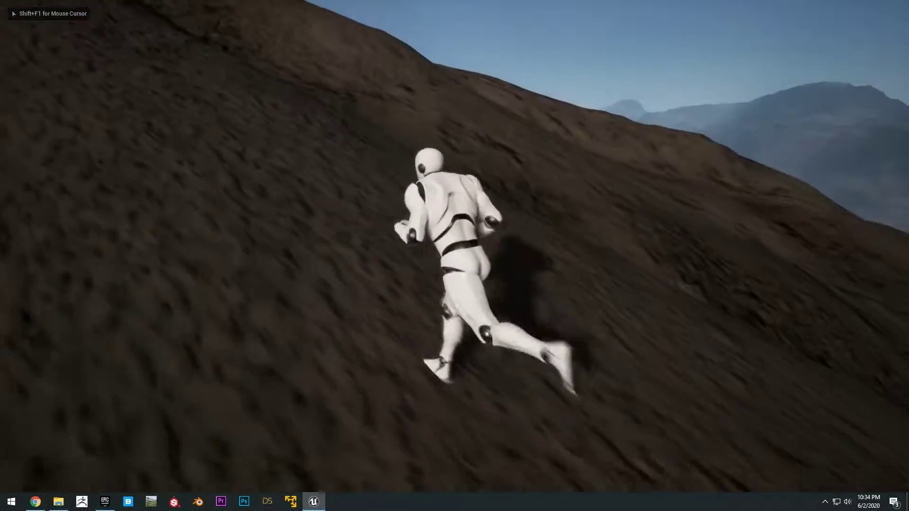
pyautogui.press('w')
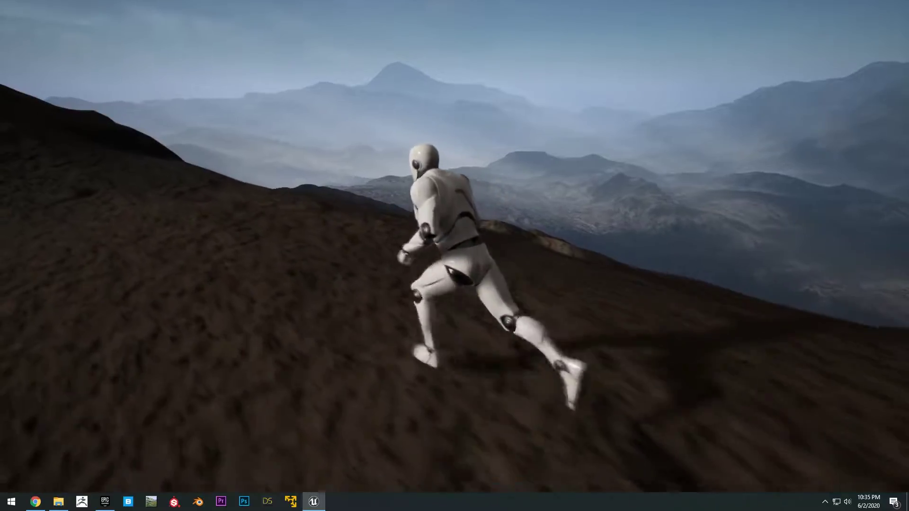
pyautogui.press('a')
pyautogui.press('w')
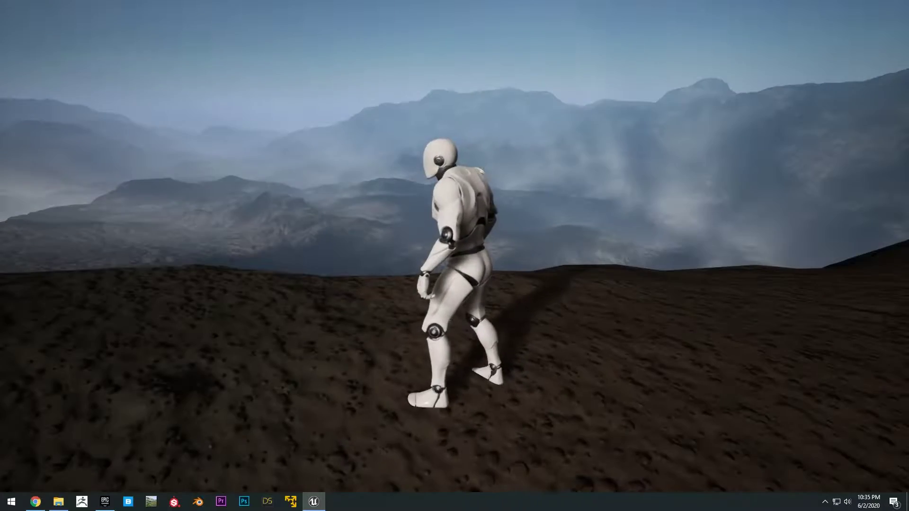
pyautogui.press('w')
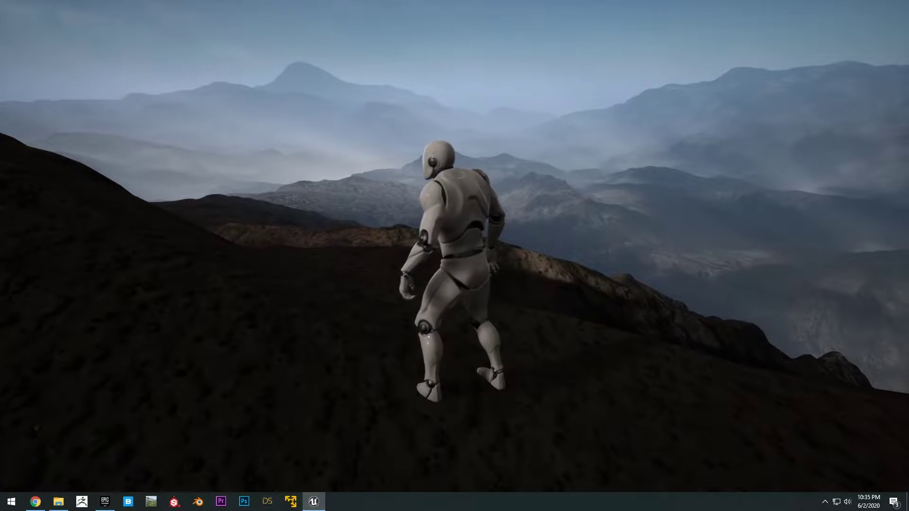
pyautogui.press('w')
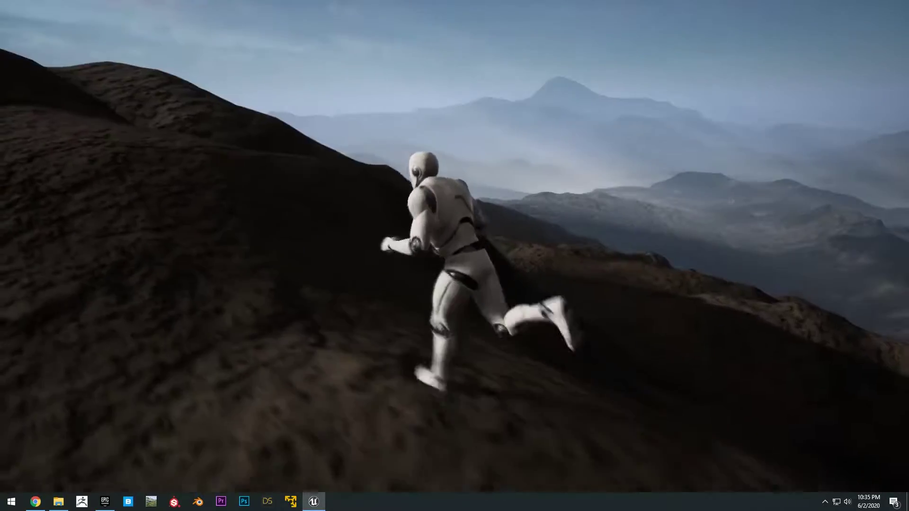
# Compare the unlit, wireframe and lit view modes of the mountain landscape while moving the character
pyautogui.press('F2')
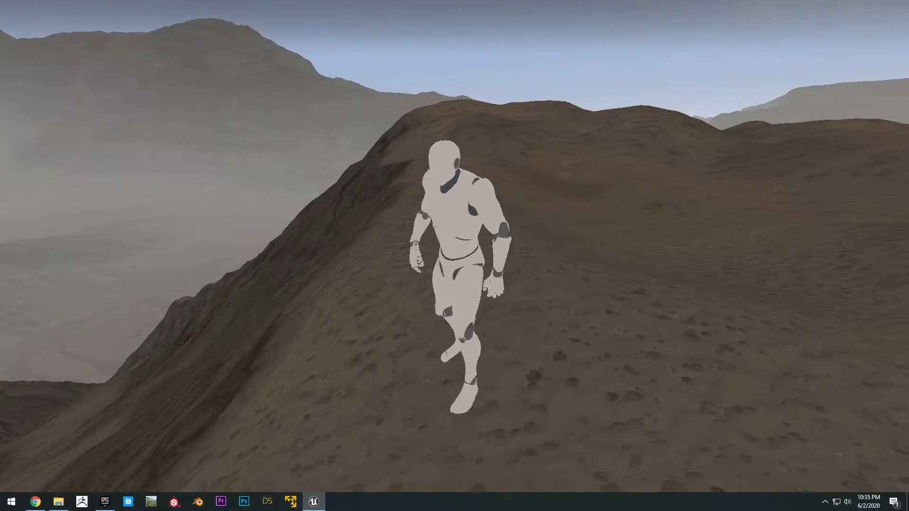
pyautogui.press('w')
pyautogui.press('F1')
pyautogui.press('F2')
pyautogui.press('F3')
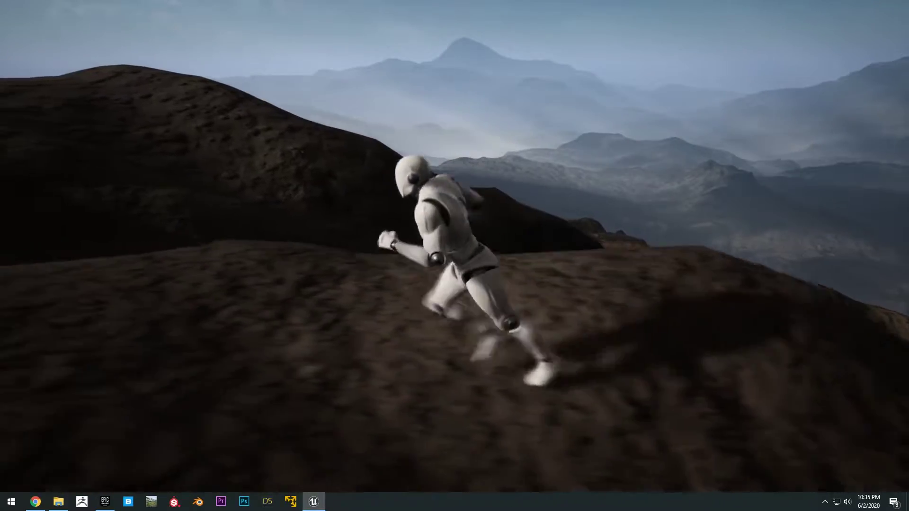
pyautogui.press('space')
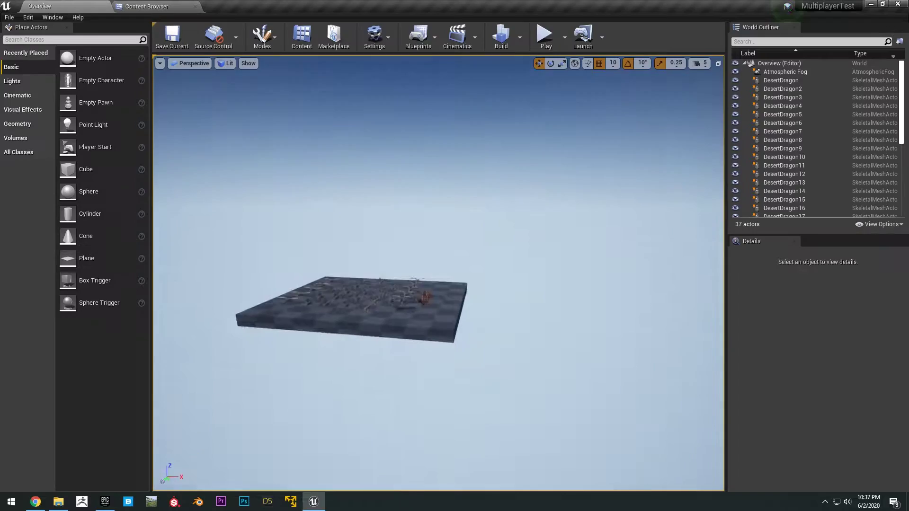
# Examine the desert dragons and their animations on the checkered floor of the pack's overview level
pyautogui.scroll(5, 341, 141)
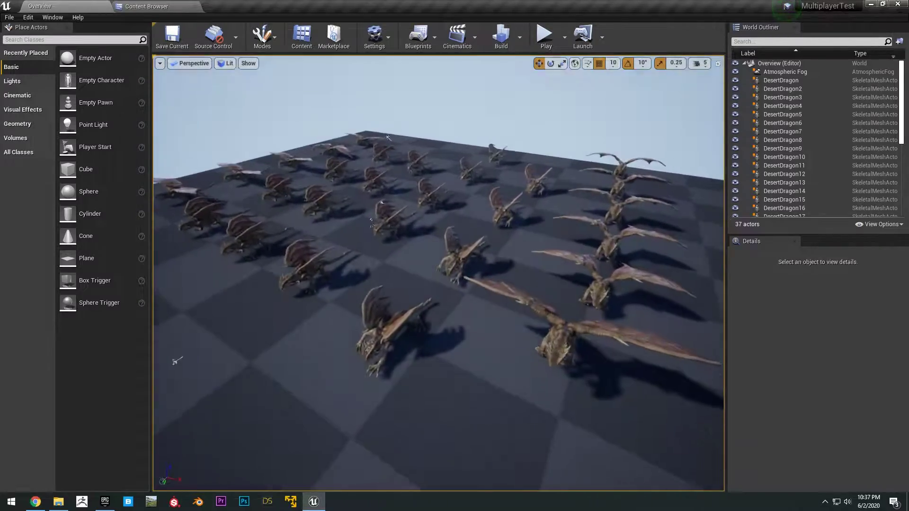
pyautogui.moveTo(454, 159); pyautogui.dragTo(581, 164, button='right')
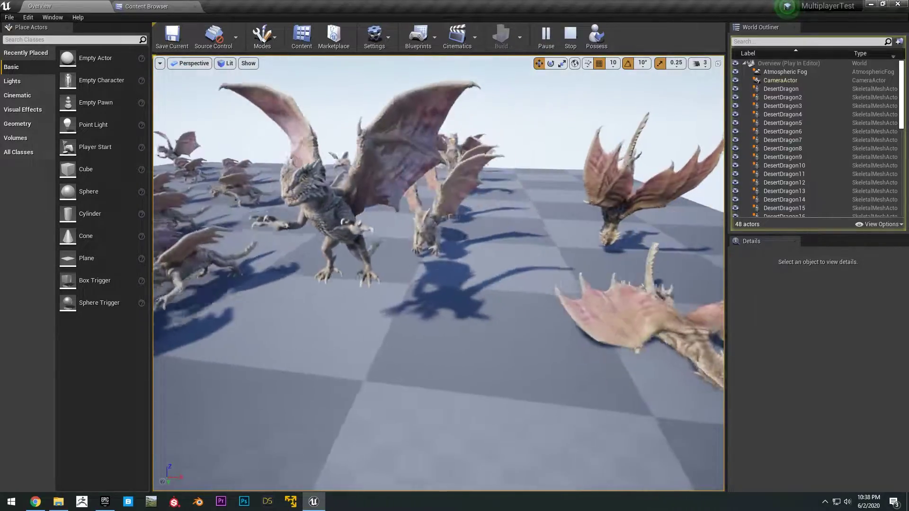
pyautogui.moveTo(439, 274)
pyautogui.mouseDown(button='right')
pyautogui.moveTo(386, 275)
pyautogui.moveTo(305, 255)
pyautogui.moveTo(396, 260)
pyautogui.moveTo(419, 317)
pyautogui.moveTo(443, 315)
pyautogui.moveTo(391, 294)
pyautogui.moveTo(471, 289)
pyautogui.moveTo(497, 275)
pyautogui.moveTo(436, 278)
pyautogui.mouseUp(button='right')
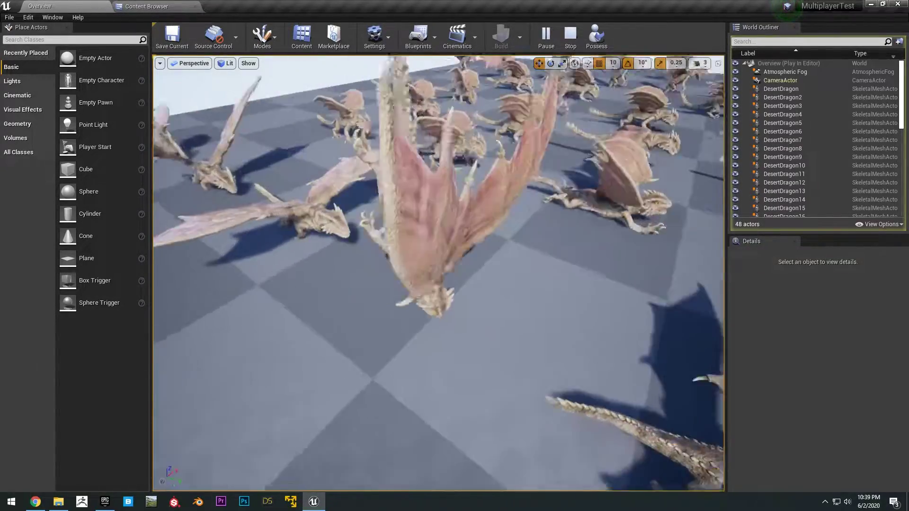
pyautogui.moveTo(438, 273); pyautogui.dragTo(457, 245, button='right')
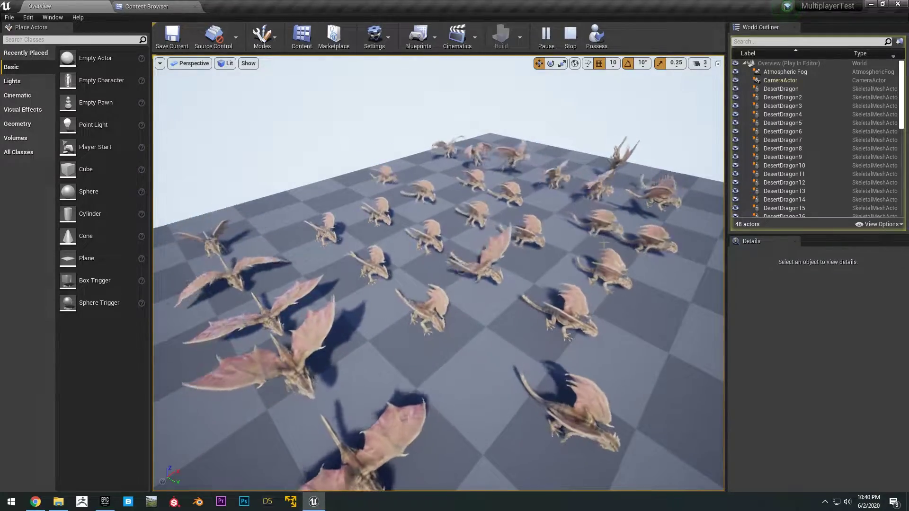
# Select the DesertDragon16 actor and inspect the SK_DesertDragon mesh's scales and wings up close
pyautogui.click(515, 324)
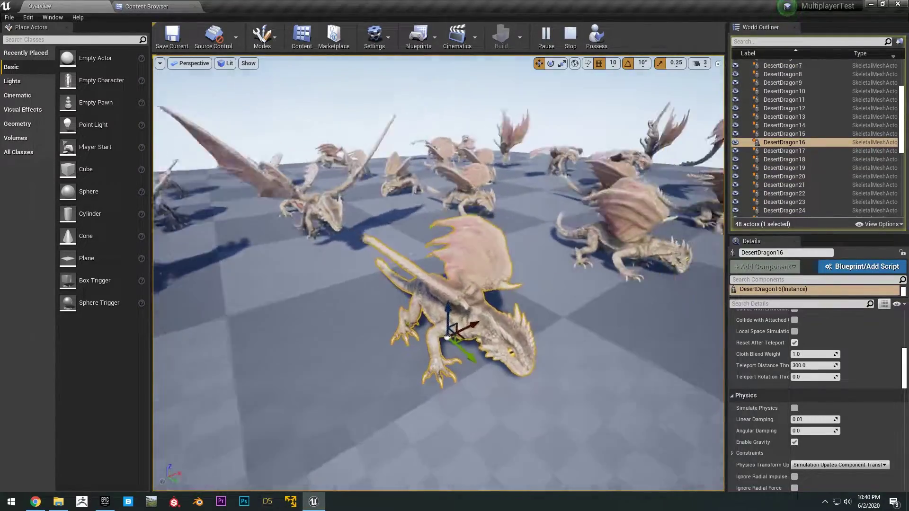
pyautogui.press('w')
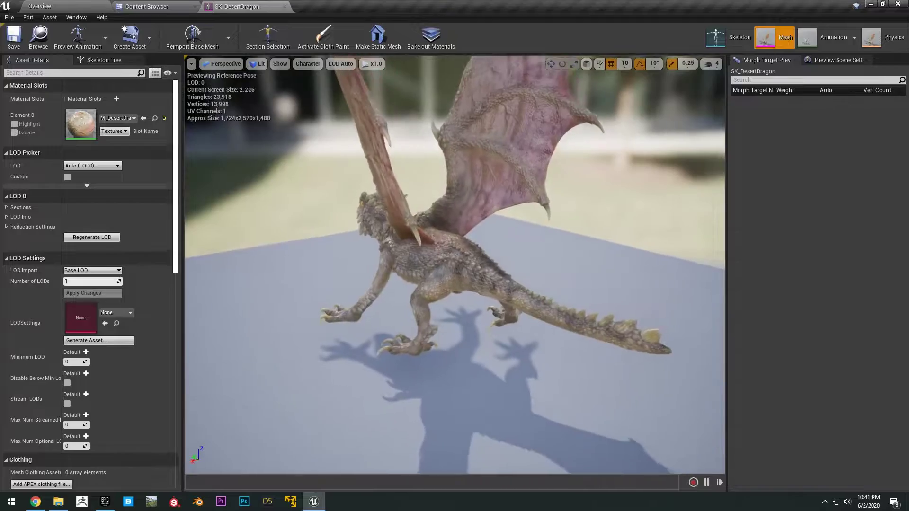
pyautogui.scroll(4, 455, 265)
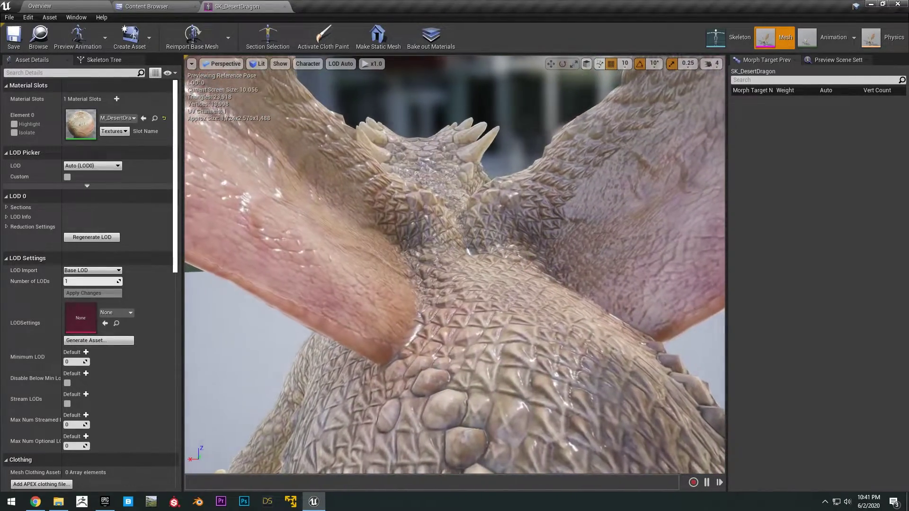
pyautogui.moveTo(454, 265); pyautogui.dragTo(515, 276, button='right')
# Go up to the DesertDragon content folder and view the whole group of animated dragons in the overview level
pyautogui.click(152, 6)
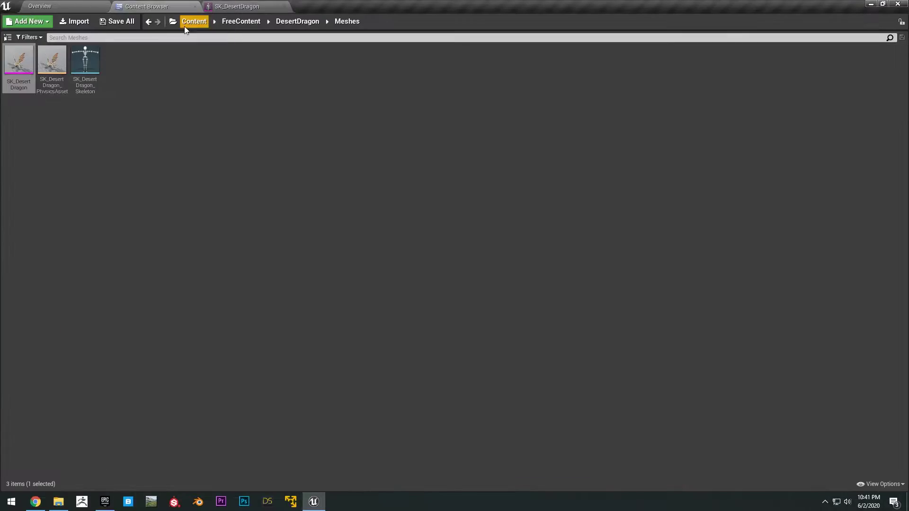
pyautogui.click(281, 24)
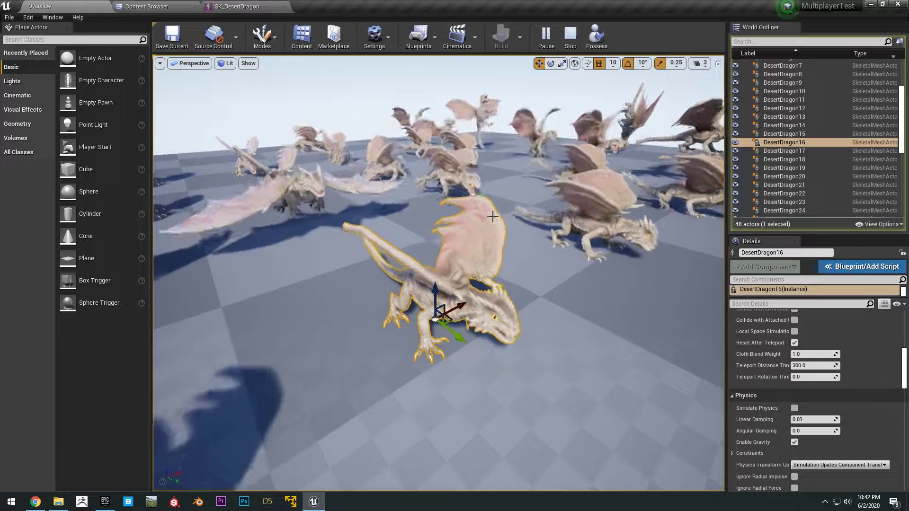
pyautogui.moveTo(436, 284)
pyautogui.mouseDown(button='right')
pyautogui.moveTo(443, 265)
pyautogui.moveTo(426, 274)
pyautogui.mouseUp(button='right')
pyautogui.moveTo(532, 235); pyautogui.dragTo(580, 235, button='right')
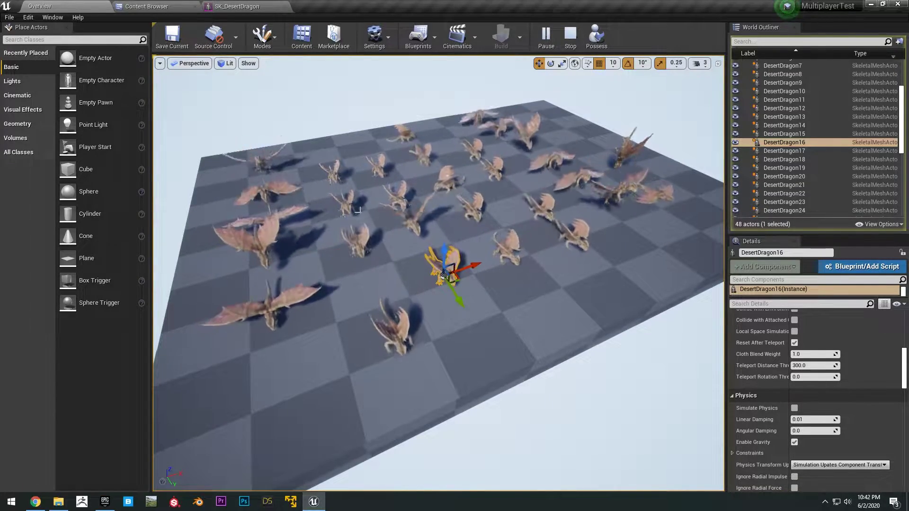
pyautogui.moveTo(579, 235); pyautogui.dragTo(553, 234, button='right')
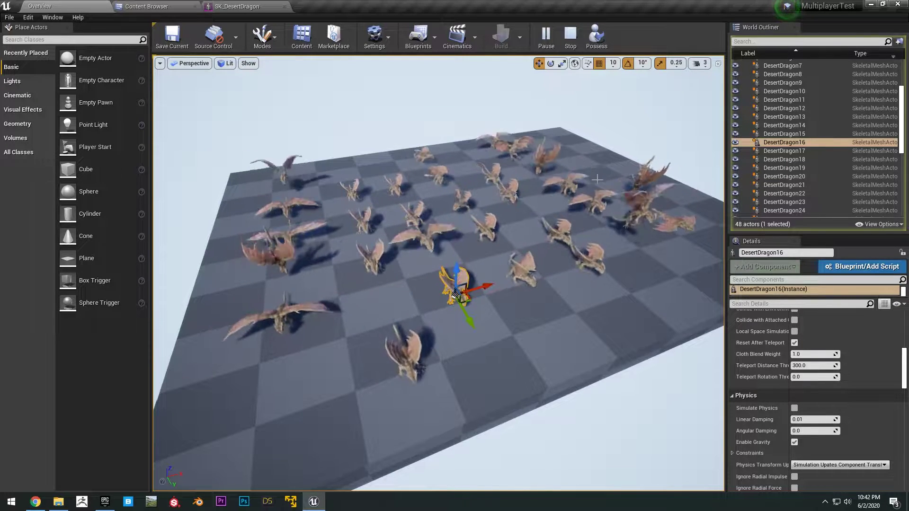
# Go back to the FreeContent folder and open the FarmAnimalsPack folder
pyautogui.click(167, 6)
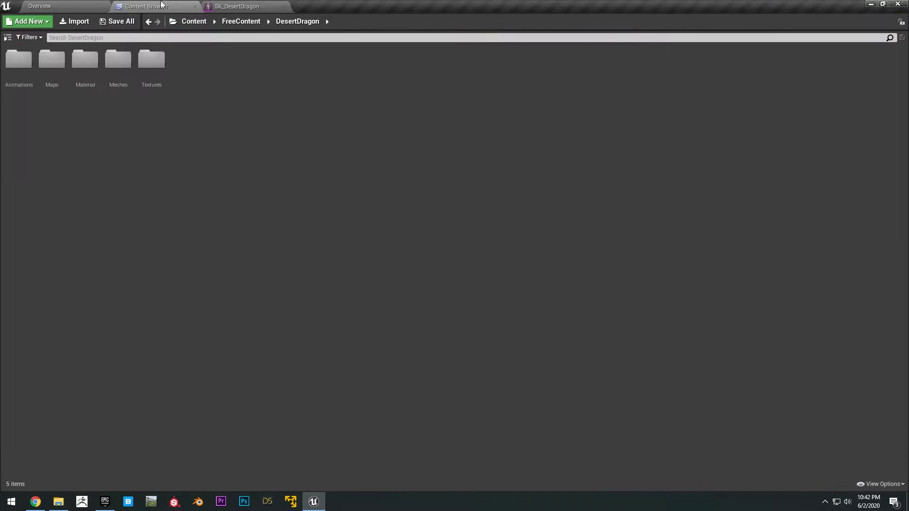
pyautogui.click(225, 19)
pyautogui.doubleClick(151, 71)
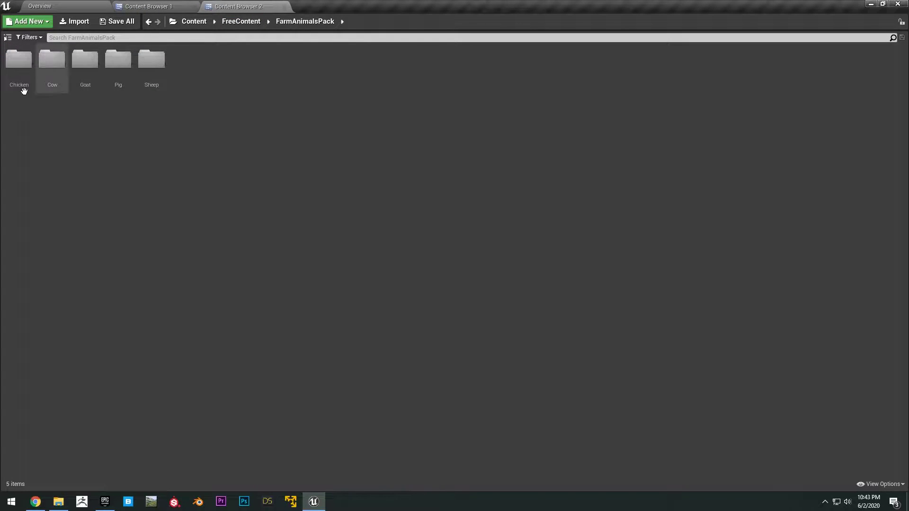
# Return to the chicken overview level and lower the viewport camera speed to 1
pyautogui.click(169, 4)
pyautogui.click(86, 6)
pyautogui.moveTo(595, 147); pyautogui.dragTo(592, 115, button='right')
pyautogui.click(700, 64)
pyautogui.moveTo(714, 88); pyautogui.dragTo(707, 87)
# Fly the camera around the animated chickens to examine them from several sides
pyautogui.moveTo(596, 151); pyautogui.dragTo(554, 143, button='right')
pyautogui.press('w')
pyautogui.press('w')
pyautogui.press('s')
pyautogui.press('w')
pyautogui.press('s')
pyautogui.press('d')
pyautogui.moveTo(551, 301); pyautogui.dragTo(610, 296, button='right')
pyautogui.press('d')
pyautogui.press('a')
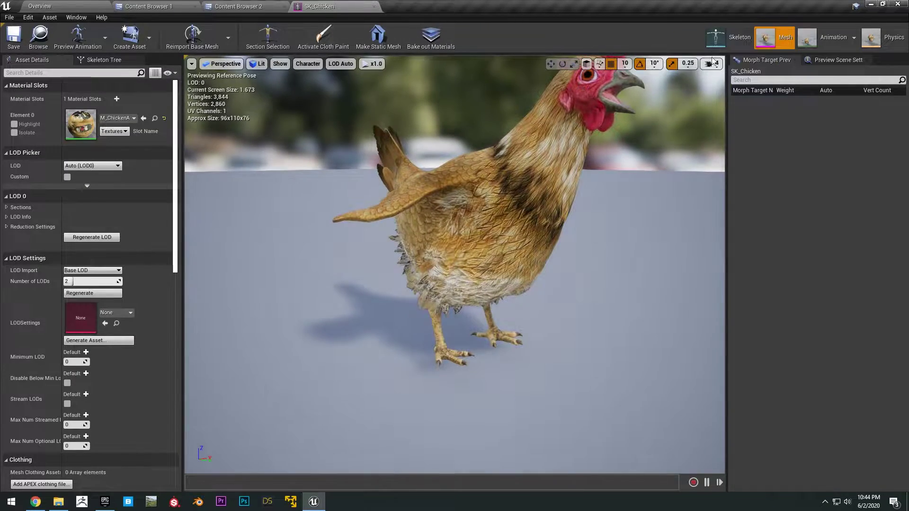
# Set the SK_Chicken mesh preview's camera speed to 1 and examine the chicken model from several angles
pyautogui.click(713, 63)
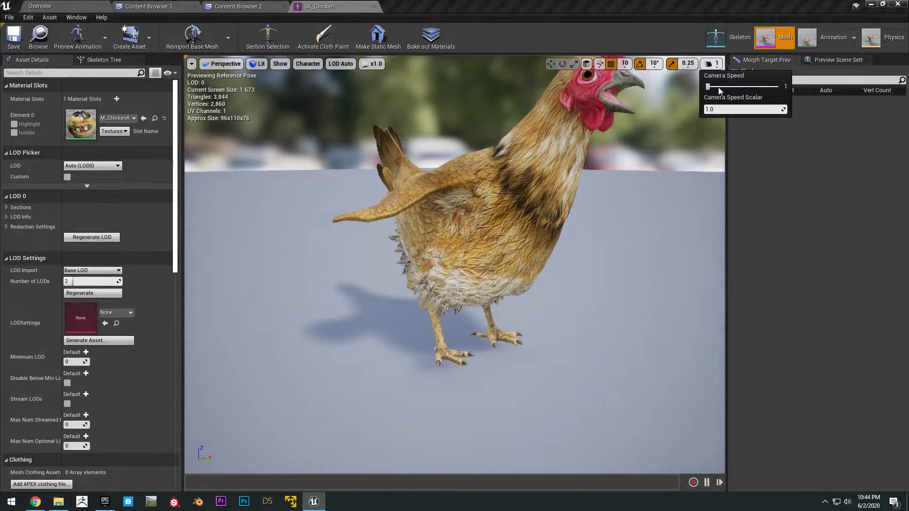
pyautogui.moveTo(525, 227); pyautogui.dragTo(596, 300, button='right')
pyautogui.press('w')
pyautogui.press('w')
pyautogui.press('a')
pyautogui.press('a')
pyautogui.press('s')
pyautogui.press('d')
pyautogui.moveTo(582, 137); pyautogui.dragTo(559, 136, button='right')
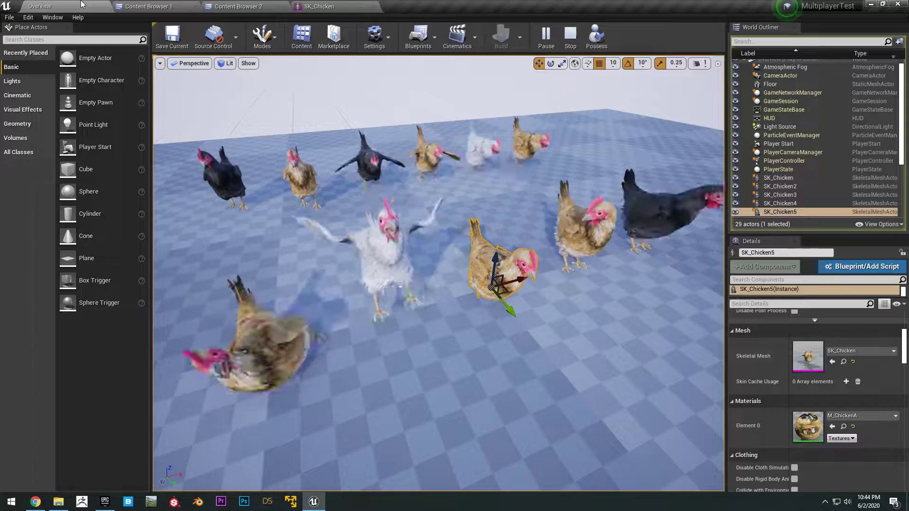
# Possess the player character in the chicken overview level and run toward the chickens to compare their scale
pyautogui.moveTo(454, 223); pyautogui.dragTo(457, 213, button='right')
pyautogui.press('s')
pyautogui.click(596, 36)
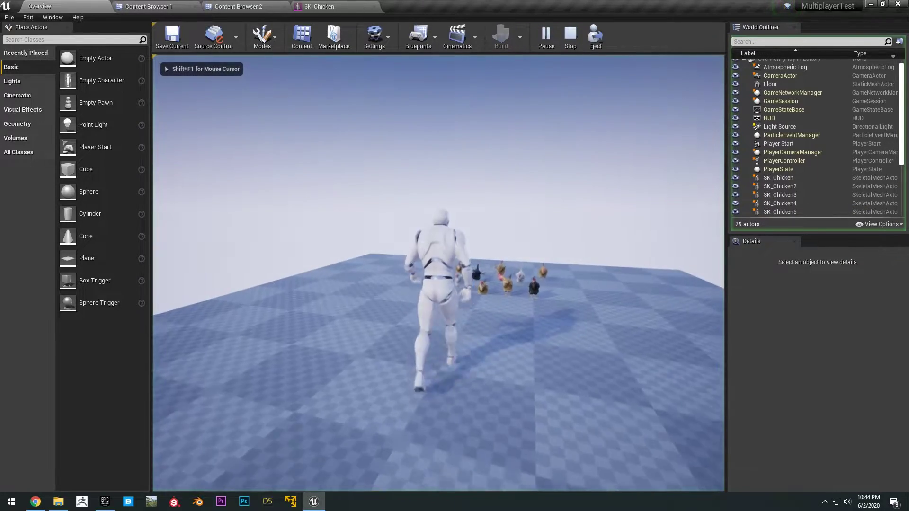
pyautogui.press('w')
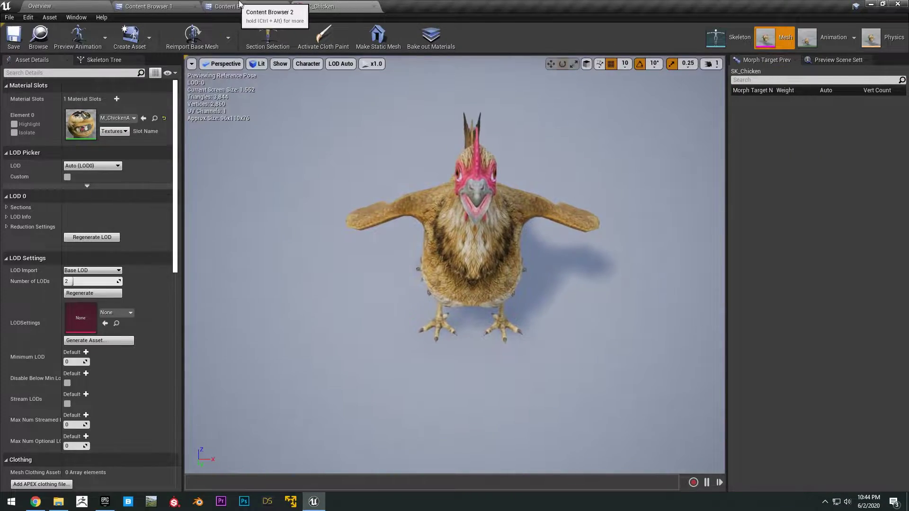
# Return to the farm animal content and examine the animated cows in their overview level from different sides
pyautogui.click(235, 6)
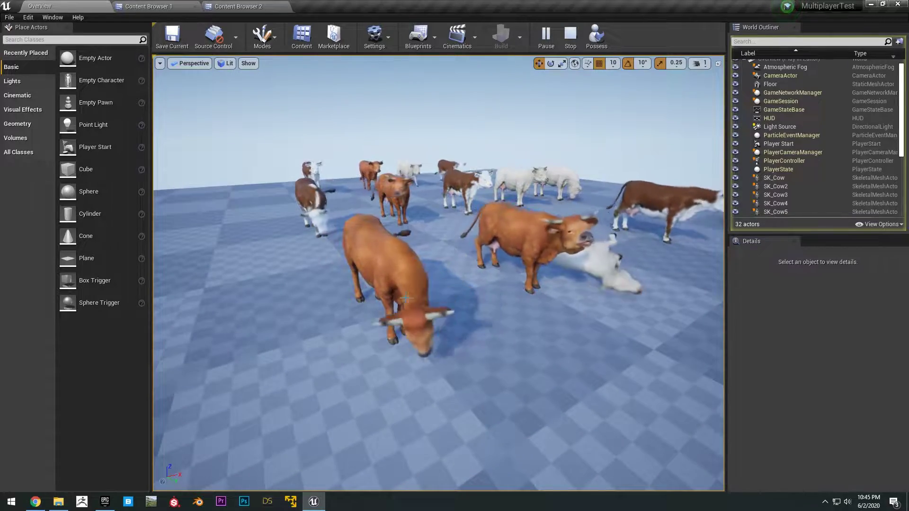
pyautogui.moveTo(437, 280); pyautogui.dragTo(384, 292, button='right')
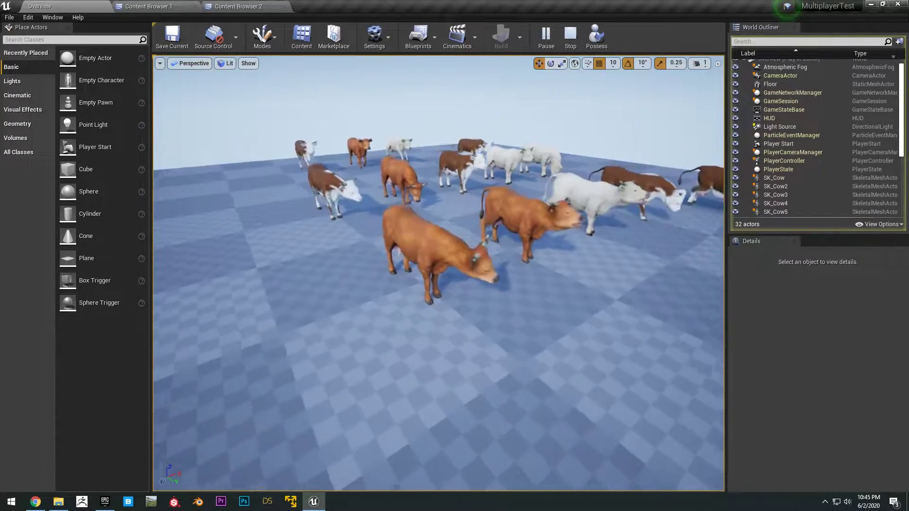
pyautogui.moveTo(481, 260); pyautogui.dragTo(491, 229, button='right')
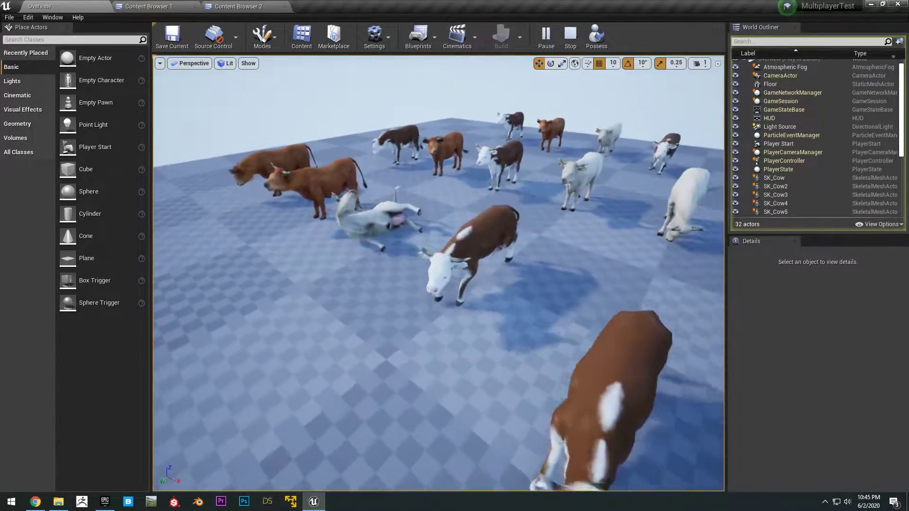
# Fly the camera over the herd of animated cows to compare their poses from close up and from above
pyautogui.moveTo(502, 236); pyautogui.dragTo(516, 290, button='right')
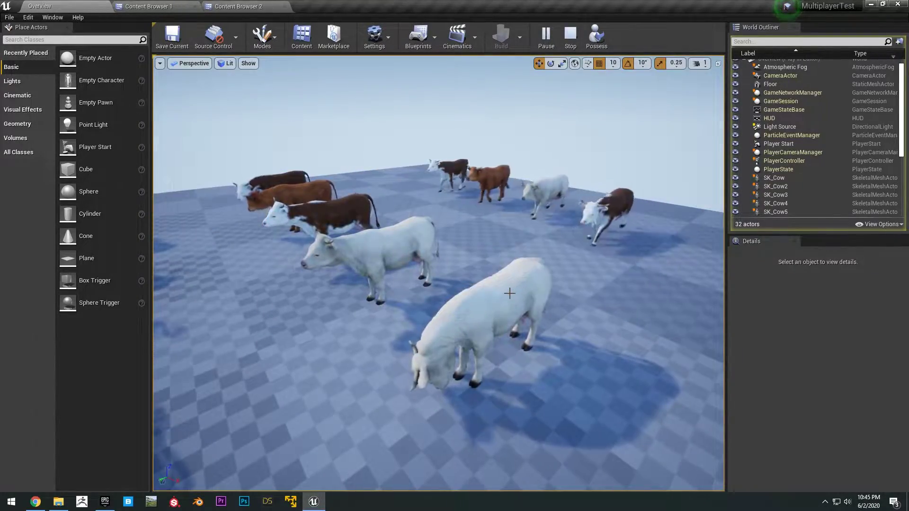
pyautogui.moveTo(502, 250)
pyautogui.mouseDown(button='right')
pyautogui.moveTo(497, 204)
pyautogui.moveTo(511, 293)
pyautogui.moveTo(502, 260)
pyautogui.mouseUp(button='right')
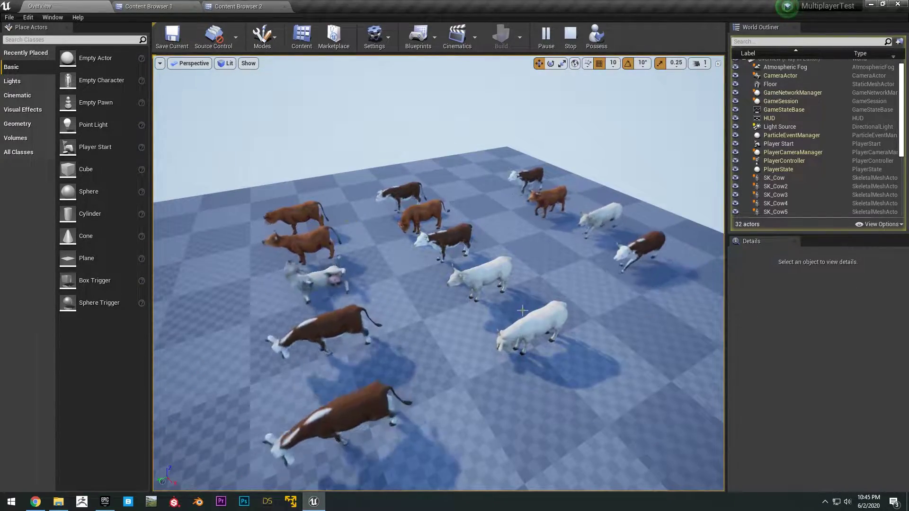
pyautogui.moveTo(487, 290); pyautogui.dragTo(469, 258, button='right')
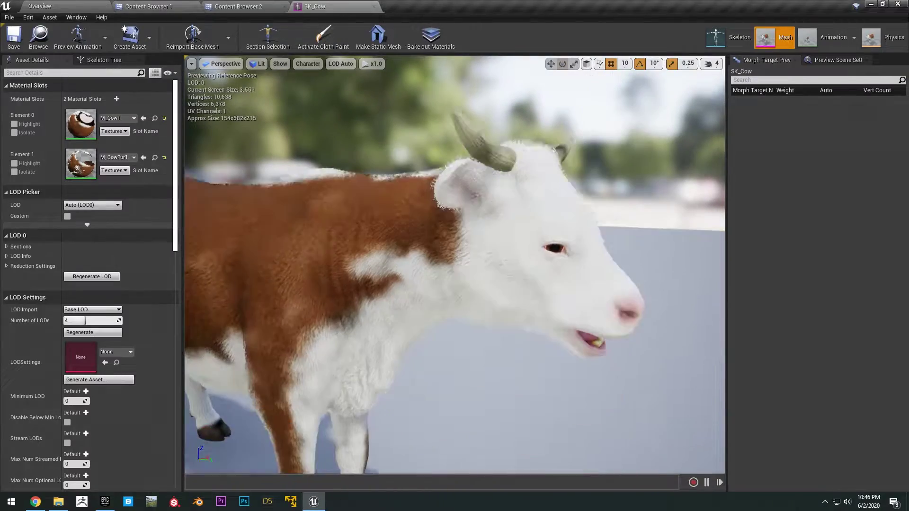
# Examine the SK_Cow mesh's head, fur and full body from several angles in its preview, and close the preview
pyautogui.moveTo(455, 265); pyautogui.dragTo(391, 303, button='right')
pyautogui.moveTo(491, 175); pyautogui.dragTo(587, 157, button='right')
pyautogui.scroll(-5, 503, 181)
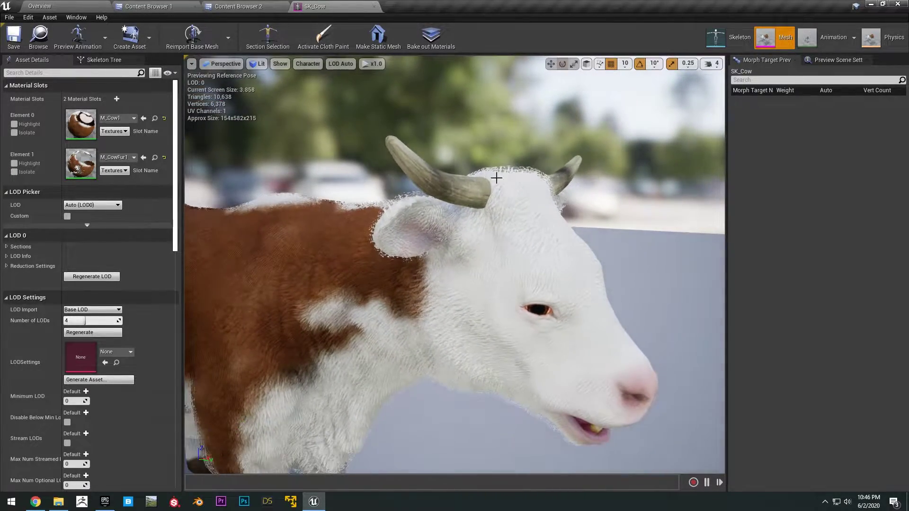
pyautogui.moveTo(503, 181); pyautogui.dragTo(466, 190, button='right')
pyautogui.click(407, 270)
pyautogui.press('w')
pyautogui.moveTo(516, 211); pyautogui.dragTo(436, 243, button='right')
pyautogui.press('f')
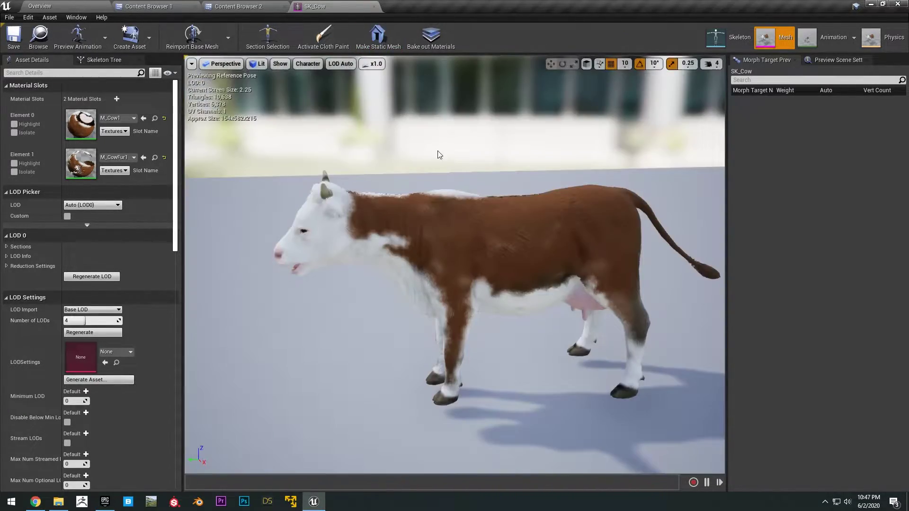
pyautogui.scroll(3, 436, 151)
pyautogui.click(376, 6)
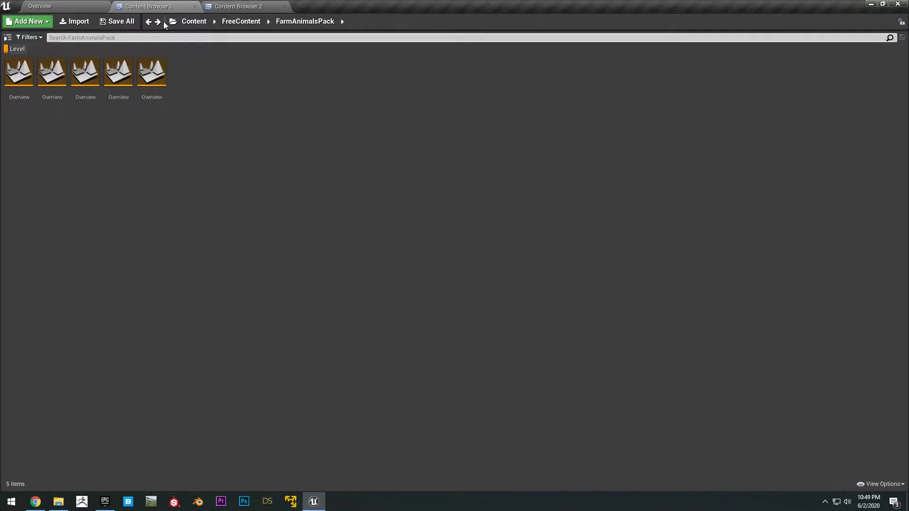
# Open the pig overview level from the FarmAnimalsPack folder to view the animated pigs
pyautogui.click(236, 6)
pyautogui.click(147, 6)
pyautogui.doubleClick(119, 71)
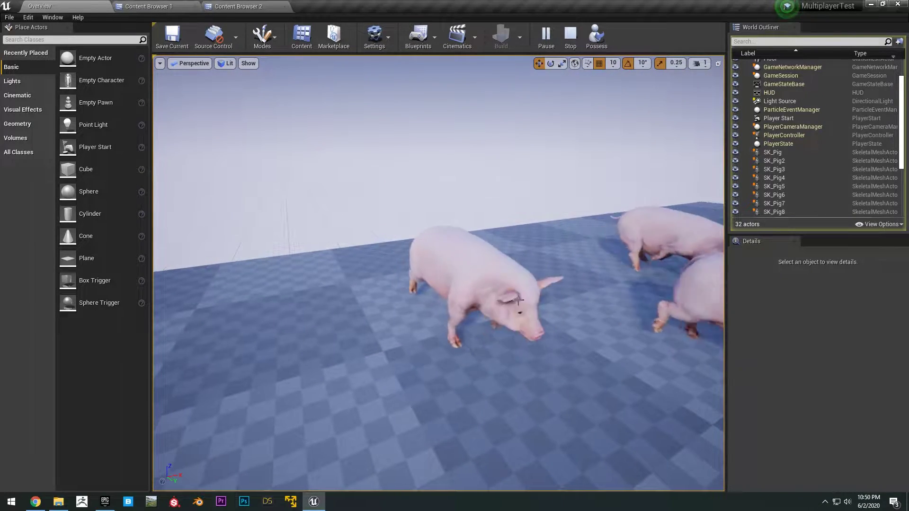
# Examine the animated sheep in their overview level, select one of them, and return to the farm animal content
pyautogui.click(247, 6)
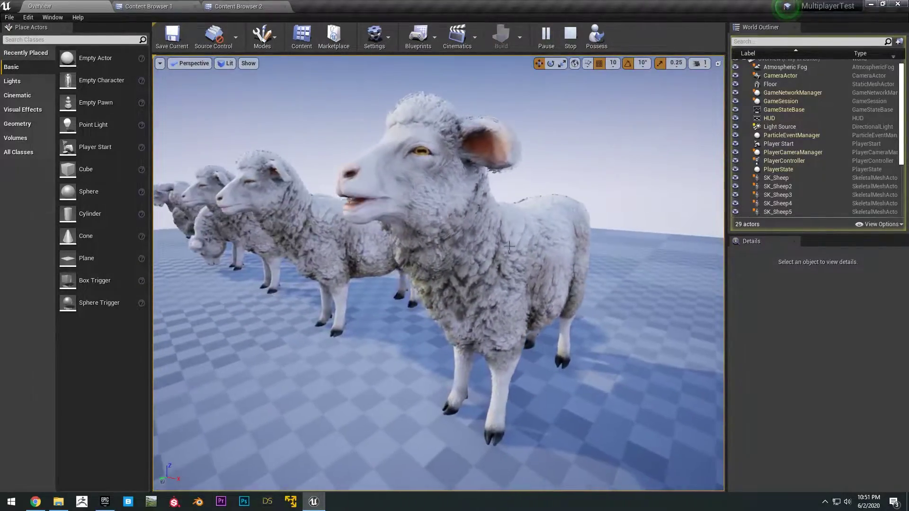
pyautogui.click(509, 246)
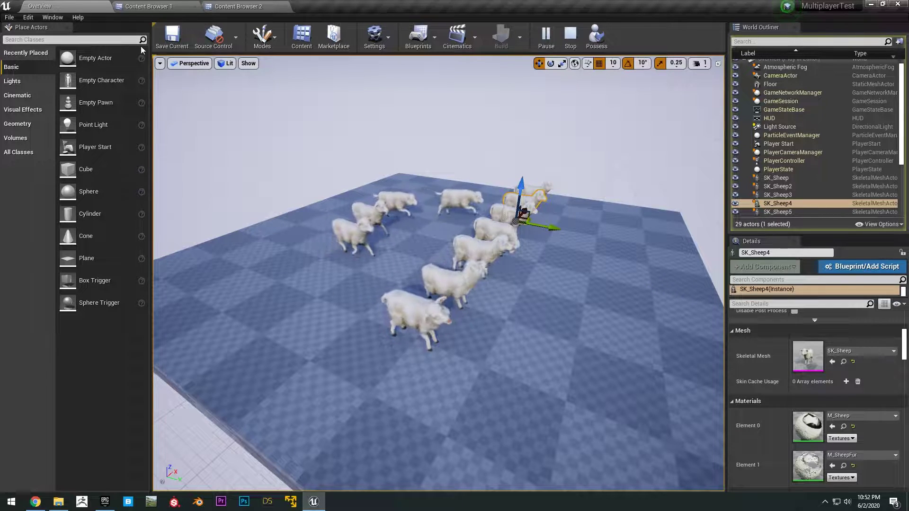
pyautogui.click(146, 7)
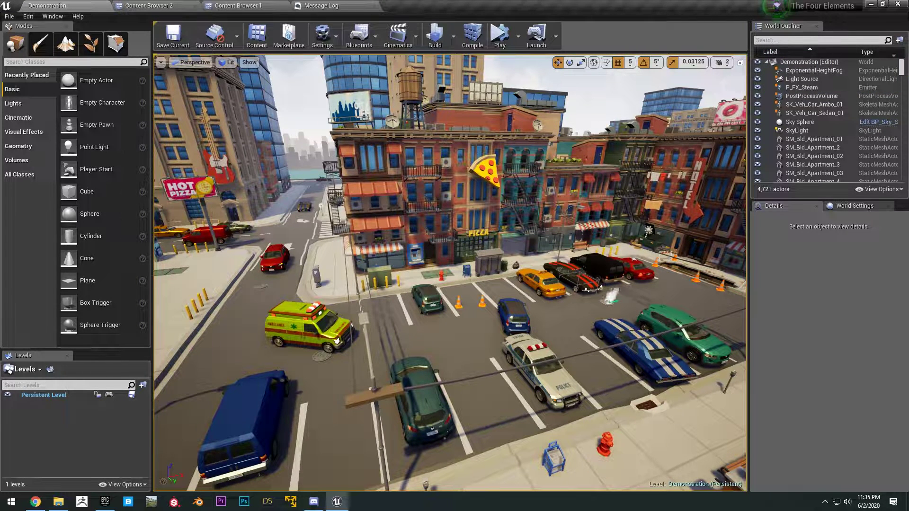
# Fly around the city Demonstration level to examine the parking lot, the pizza building and the skyline from above
pyautogui.moveTo(385, 178); pyautogui.dragTo(422, 182, button='right')
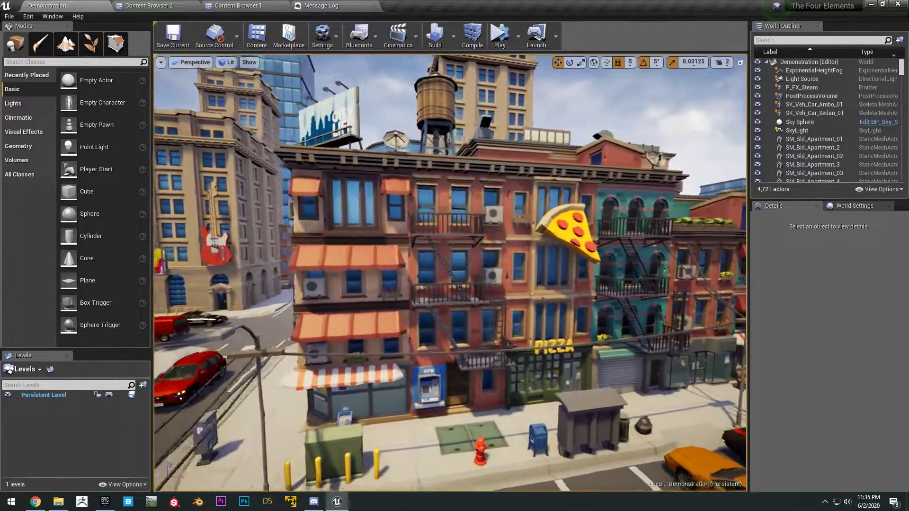
pyautogui.moveTo(450, 270); pyautogui.dragTo(432, 280, button='right')
pyautogui.scroll(2, 450, 269)
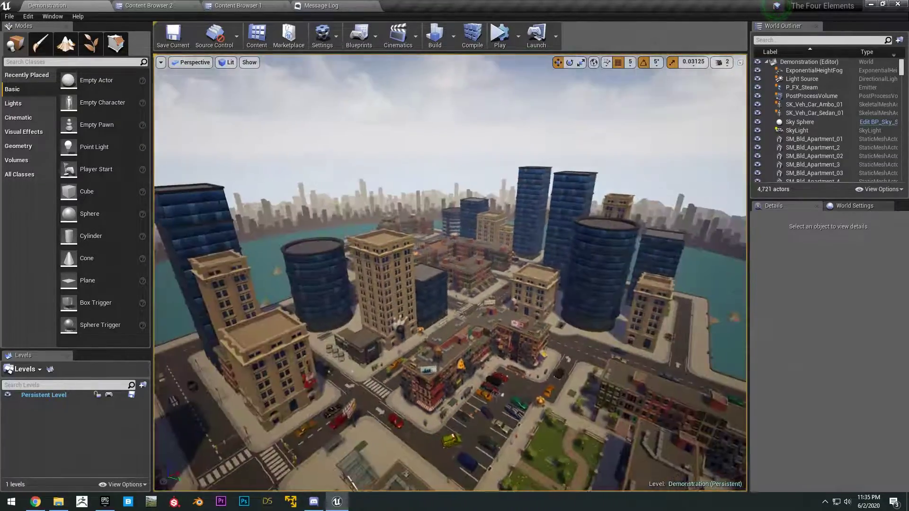
pyautogui.moveTo(600, 155); pyautogui.dragTo(585, 171, button='right')
pyautogui.moveTo(630, 210); pyautogui.dragTo(436, 166, button='right')
pyautogui.moveTo(667, 334); pyautogui.dragTo(595, 343, button='right')
pyautogui.press('w')
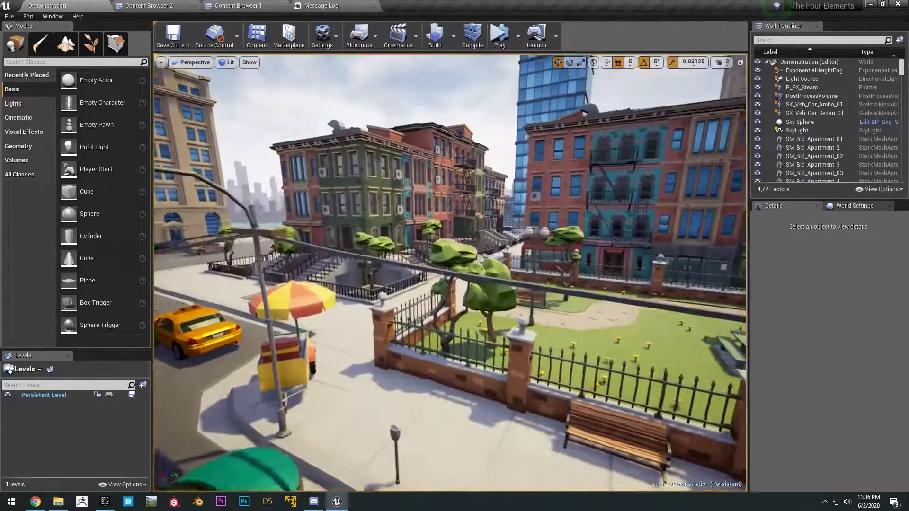
# Fly along the streets of the Demonstration level to examine the park, apartment buildings, cars and corner shops
pyautogui.moveTo(450, 274); pyautogui.dragTo(186, 314, button='right')
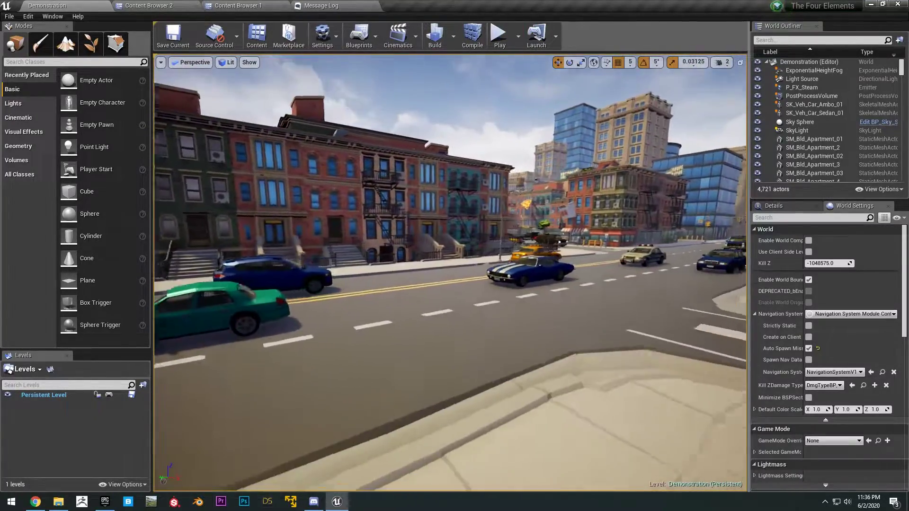
pyautogui.press('w')
pyautogui.moveTo(450, 273); pyautogui.dragTo(473, 213, button='right')
pyautogui.press('s')
pyautogui.press('w')
pyautogui.press('w')
pyautogui.press('w')
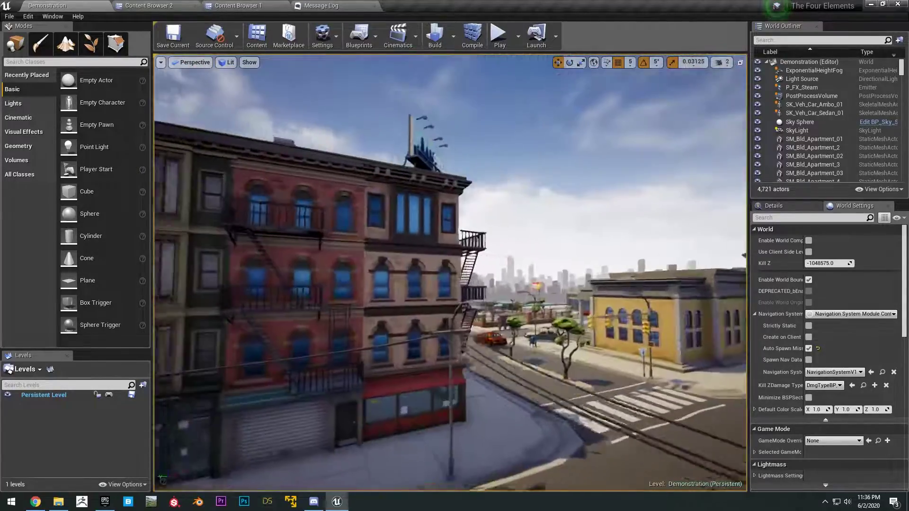
pyautogui.press('w')
pyautogui.moveTo(449, 273); pyautogui.dragTo(639, 329, button='right')
pyautogui.press('w')
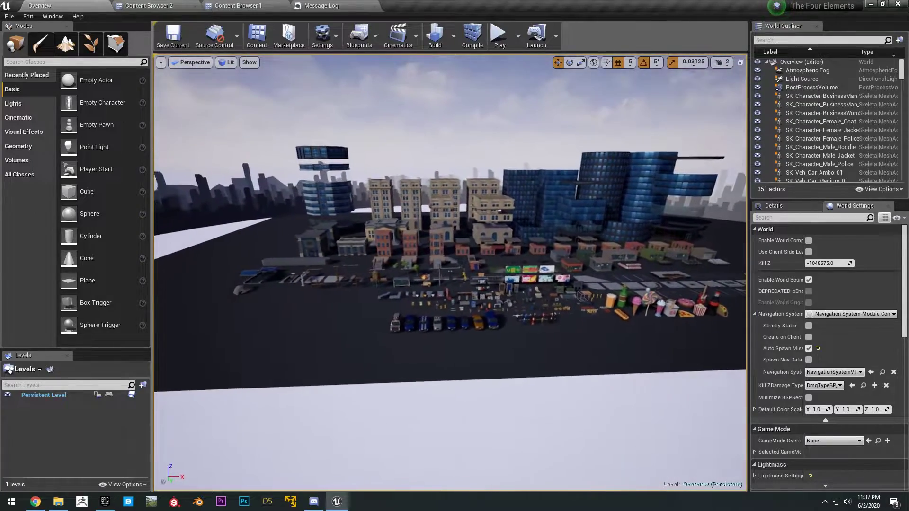
# Fly toward the vehicles and characters in the city pack's Overview level and select the sedan
pyautogui.press('w')
pyautogui.moveTo(468, 232); pyautogui.dragTo(521, 280, button='right')
pyautogui.click(468, 255)
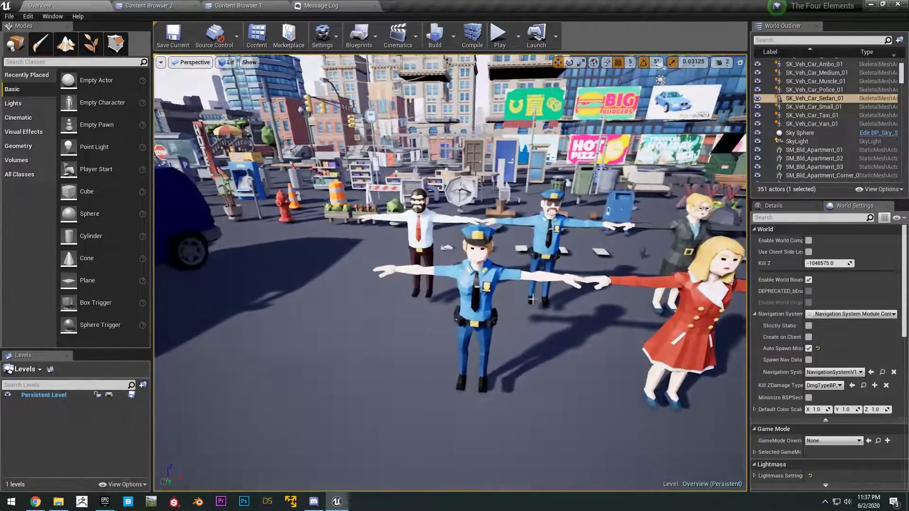
# Select the female police character and locate its skeletal mesh in the project content from its details
pyautogui.click(473, 284)
pyautogui.click(791, 207)
pyautogui.scroll(-2, 806, 353)
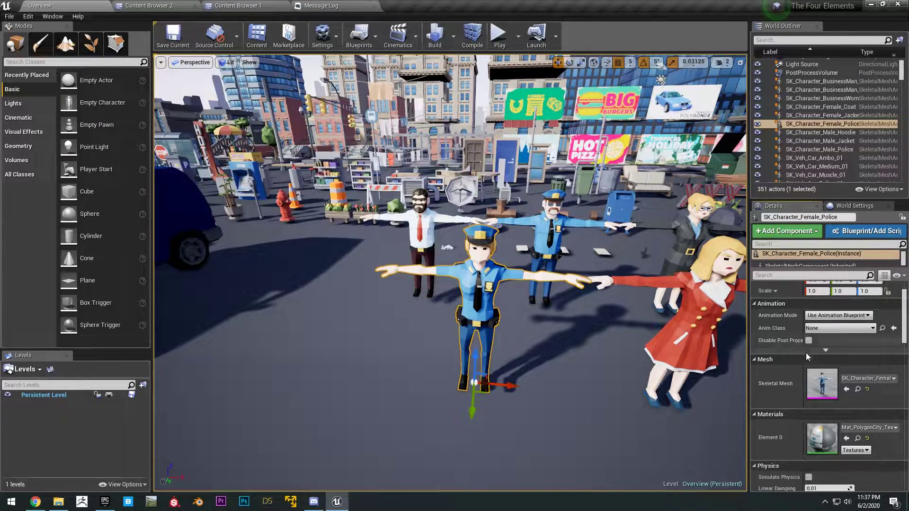
pyautogui.click(857, 389)
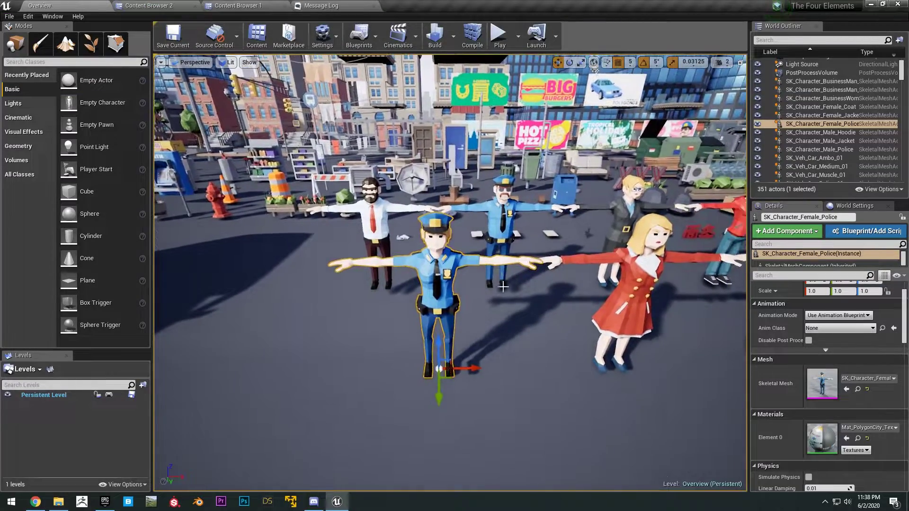
# Fly past the city characters and street props and select the water tower
pyautogui.moveTo(503, 286); pyautogui.dragTo(640, 254, button='right')
pyautogui.moveTo(442, 230); pyautogui.dragTo(452, 230, button='right')
pyautogui.moveTo(502, 308); pyautogui.dragTo(506, 292, button='right')
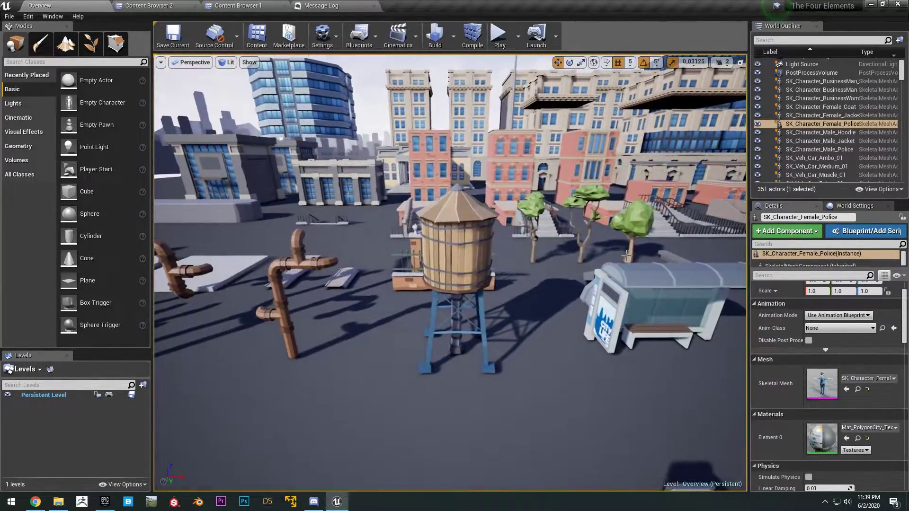
pyautogui.click(469, 254)
pyautogui.moveTo(469, 253); pyautogui.dragTo(440, 258, button='right')
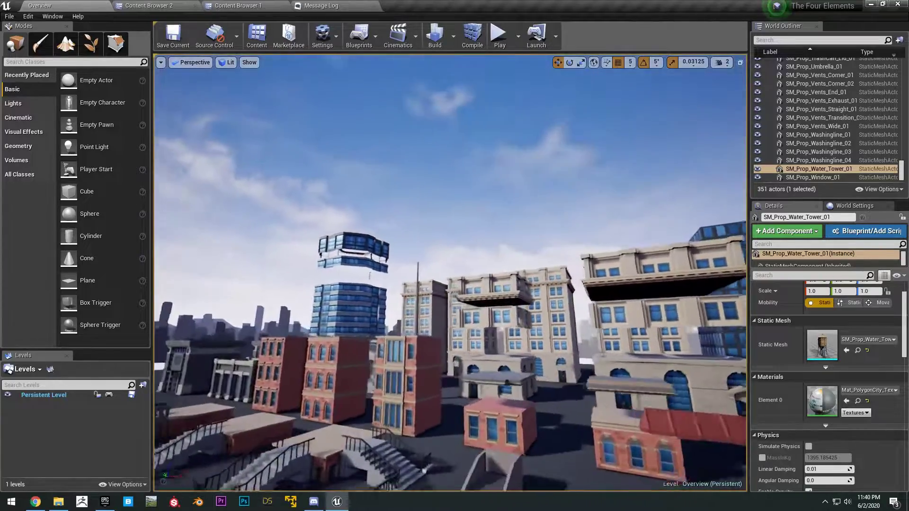
# Examine the modular apartment buildings and glass skyscrapers in the city Overview level from different heights
pyautogui.press('a')
pyautogui.moveTo(450, 273); pyautogui.dragTo(715, 185, button='right')
pyautogui.press('w')
pyautogui.press('s')
pyautogui.press('w')
pyautogui.press('s')
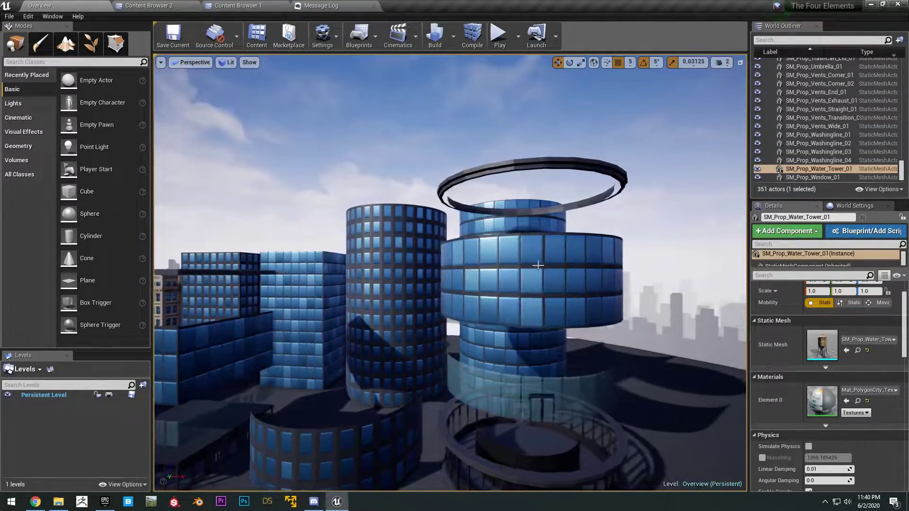
pyautogui.moveTo(569, 220); pyautogui.dragTo(654, 197, button='right')
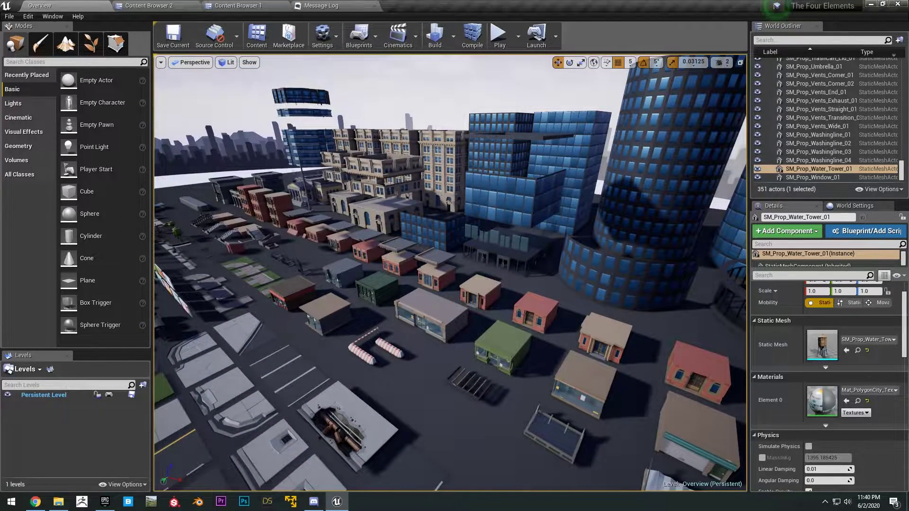
# Open the town pack's Overview level from the project content and select the bumpy ocean tile to inspect it
pyautogui.click(166, 5)
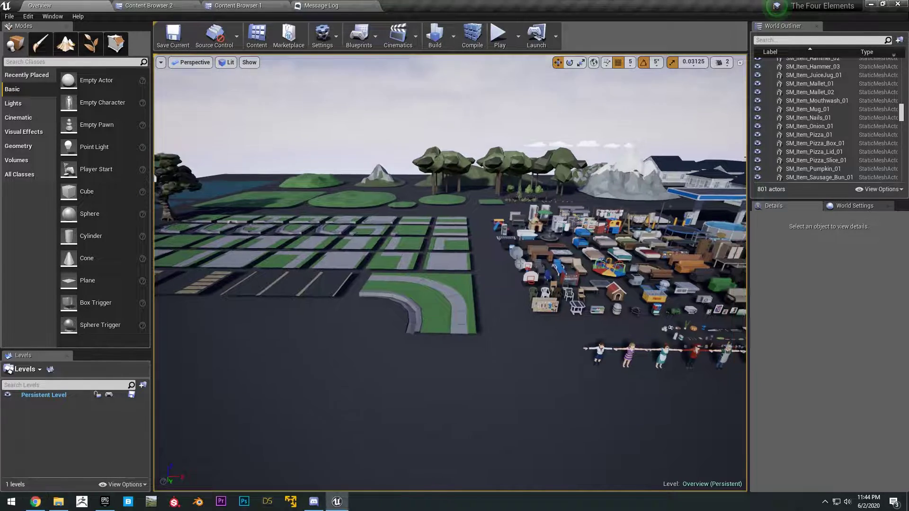
pyautogui.moveTo(450, 273); pyautogui.dragTo(341, 268, button='right')
pyautogui.moveTo(444, 191); pyautogui.dragTo(397, 199, button='right')
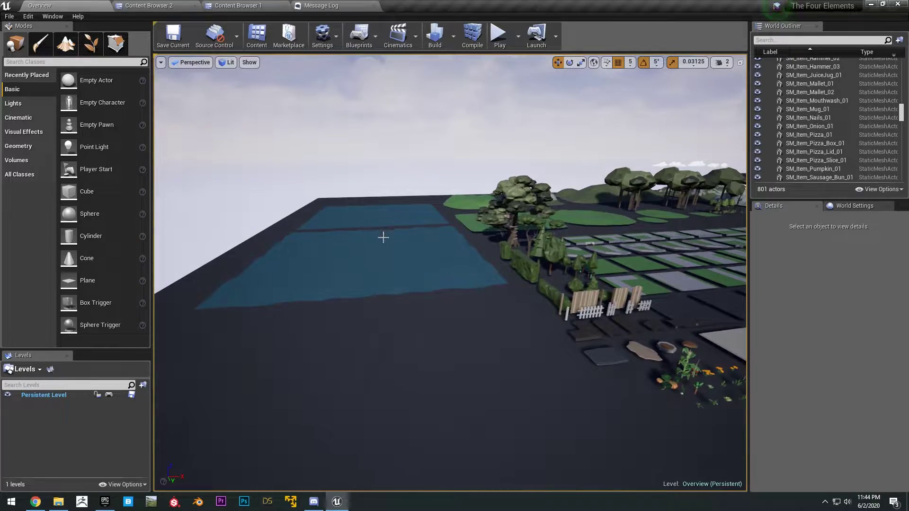
pyautogui.moveTo(383, 237); pyautogui.dragTo(336, 234, button='right')
pyautogui.click(435, 266)
pyautogui.moveTo(436, 266); pyautogui.dragTo(412, 284, button='right')
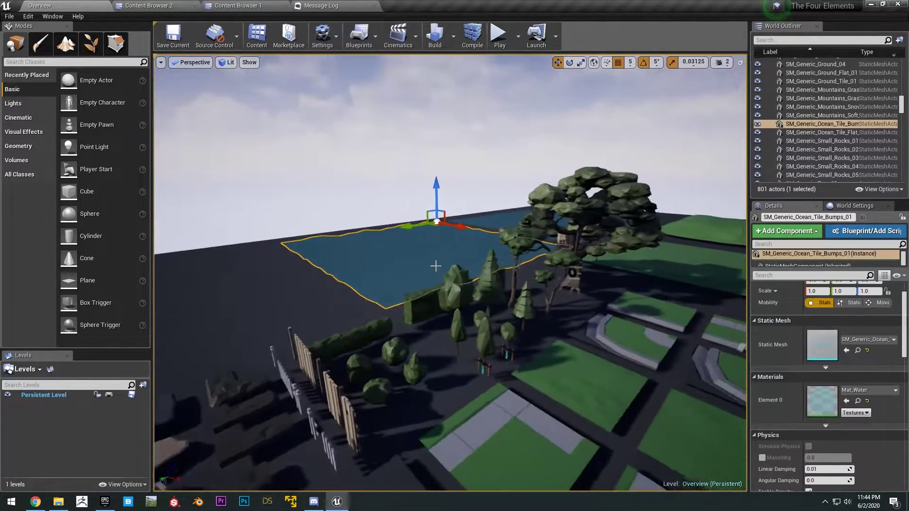
# Fly over the town pack's trees, hedges, fences and ground tiles to examine them
pyautogui.moveTo(566, 261)
pyautogui.mouseDown(button='right')
pyautogui.moveTo(557, 272)
pyautogui.moveTo(565, 254)
pyautogui.mouseUp(button='right')
pyautogui.click(492, 292)
pyautogui.moveTo(492, 292); pyautogui.dragTo(454, 156, button='right')
pyautogui.moveTo(597, 251); pyautogui.dragTo(606, 283, button='right')
pyautogui.moveTo(525, 310); pyautogui.dragTo(570, 310, button='right')
pyautogui.moveTo(636, 255); pyautogui.dragTo(680, 279, button='right')
# Move the view to the row of town characters and select the daughter character
pyautogui.press('d')
pyautogui.press('s')
pyautogui.press('w')
pyautogui.click(632, 355)
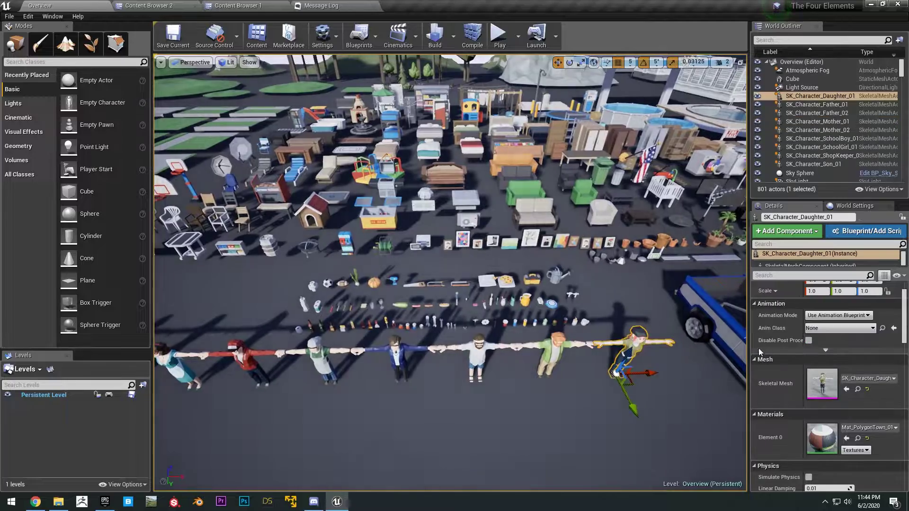
# Fly around the town characters, vehicles and rows of props to survey them from different sides
pyautogui.press('d')
pyautogui.moveTo(631, 355); pyautogui.dragTo(703, 329, button='right')
pyautogui.press('s')
pyautogui.press('d')
pyautogui.press('d')
pyautogui.press('a')
pyautogui.press('d')
pyautogui.press('w')
pyautogui.press('a')
pyautogui.press('a')
pyautogui.press('a')
pyautogui.press('s')
pyautogui.press('a')
pyautogui.press('s')
pyautogui.moveTo(517, 287); pyautogui.dragTo(527, 236, button='right')
pyautogui.press('d')
pyautogui.press('w')
pyautogui.press('a')
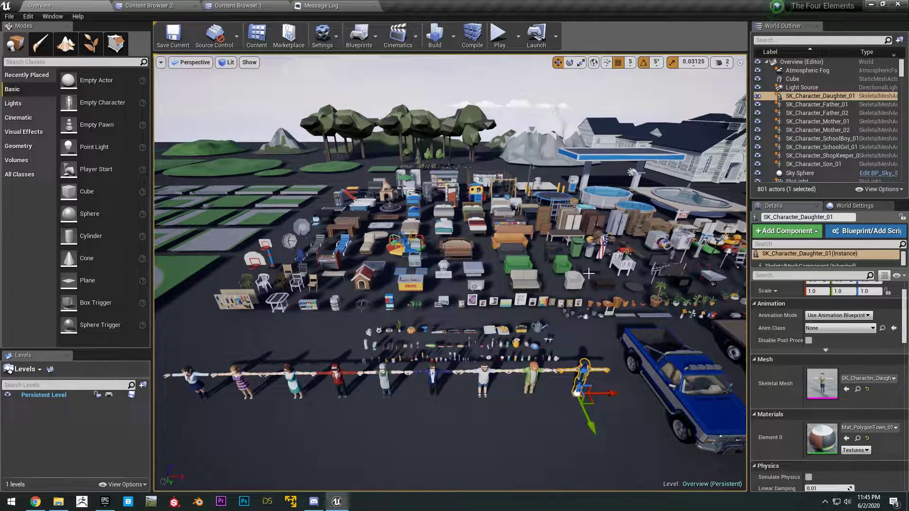
# Move in close to the small household items, such as the balls, bottles, tools and food, to examine them
pyautogui.press('w')
pyautogui.moveTo(588, 273); pyautogui.dragTo(574, 323, button='right')
pyautogui.press('w')
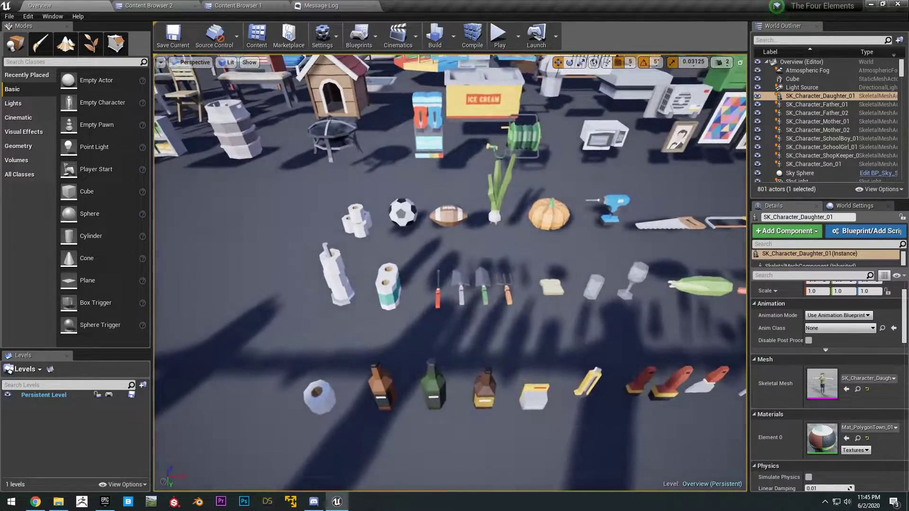
pyautogui.moveTo(373, 208); pyautogui.dragTo(367, 201, button='right')
pyautogui.press('d')
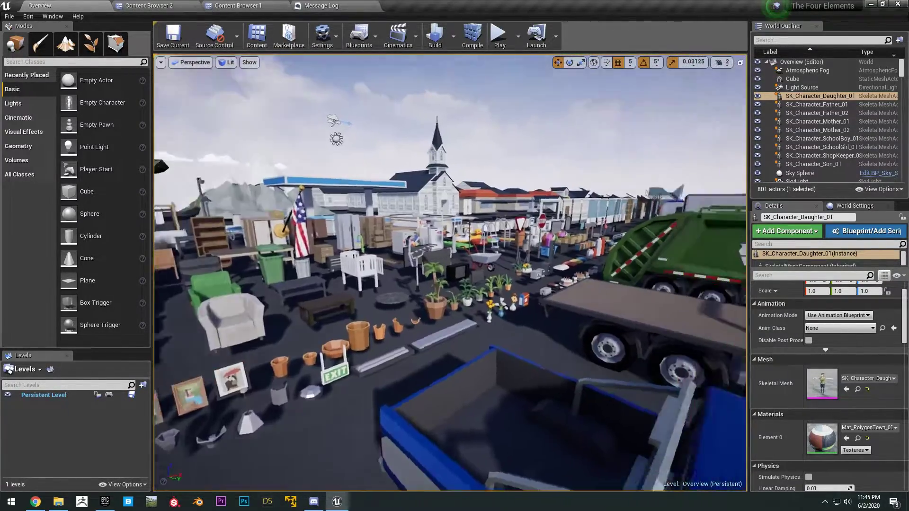
# Fly over the town pack's furniture, playground, bathroom and shop props and on toward the houses to examine them
pyautogui.moveTo(366, 200); pyautogui.dragTo(366, 200, button='right')
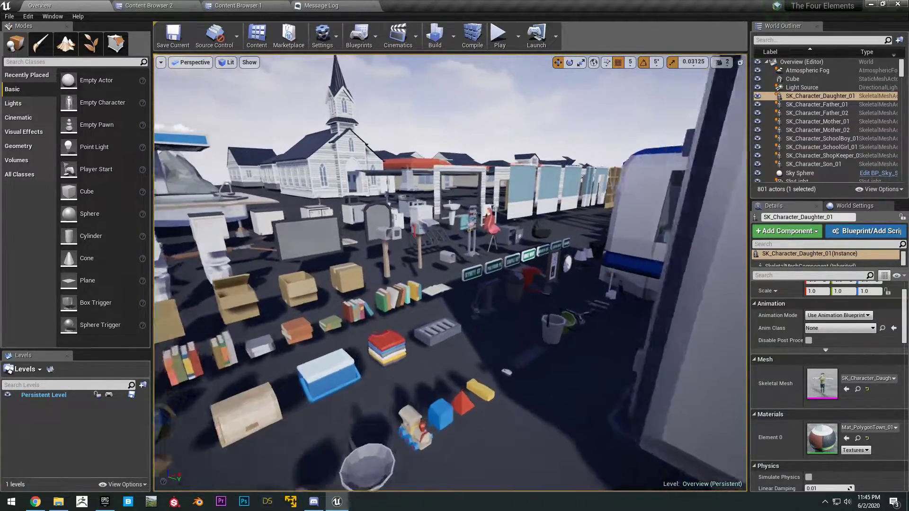
pyautogui.moveTo(367, 200); pyautogui.dragTo(367, 201, button='right')
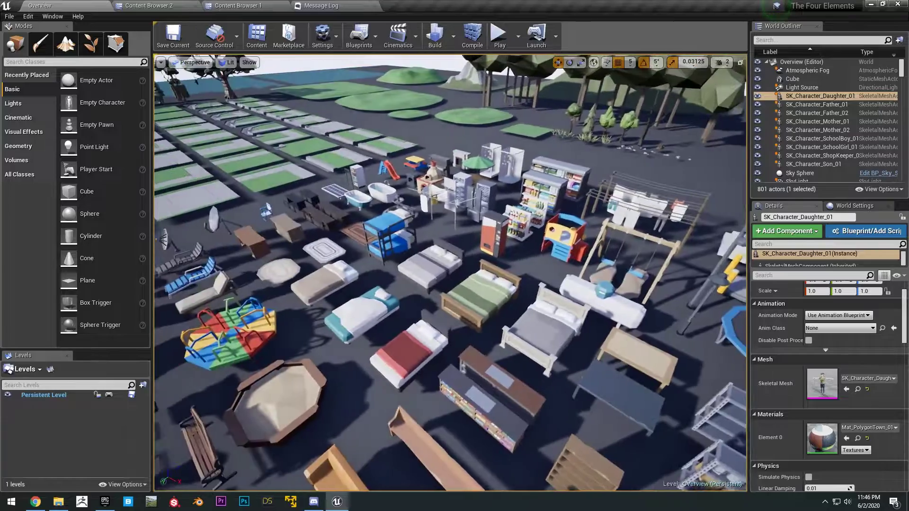
pyautogui.press('a')
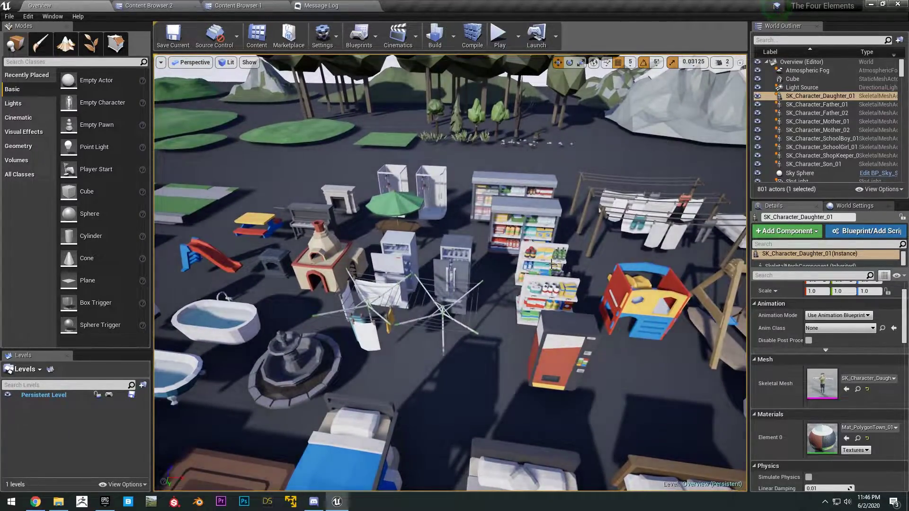
pyautogui.press('a')
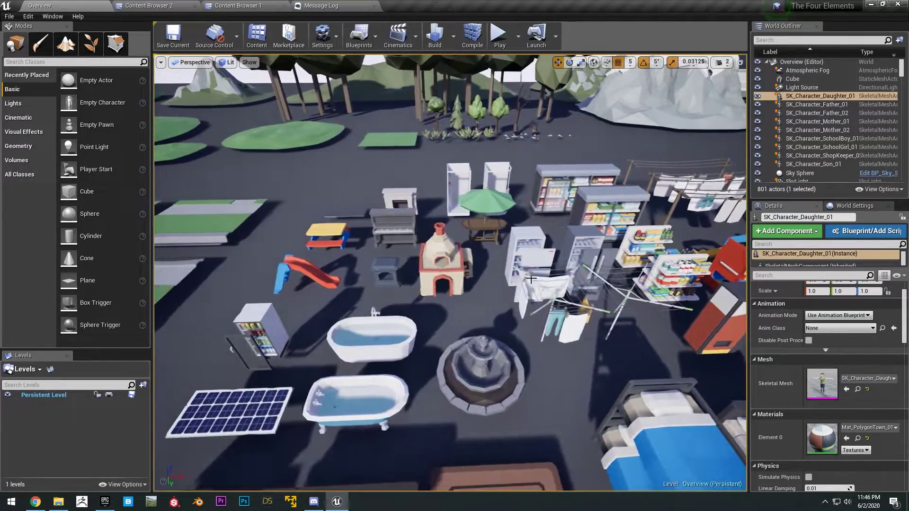
pyautogui.press('s')
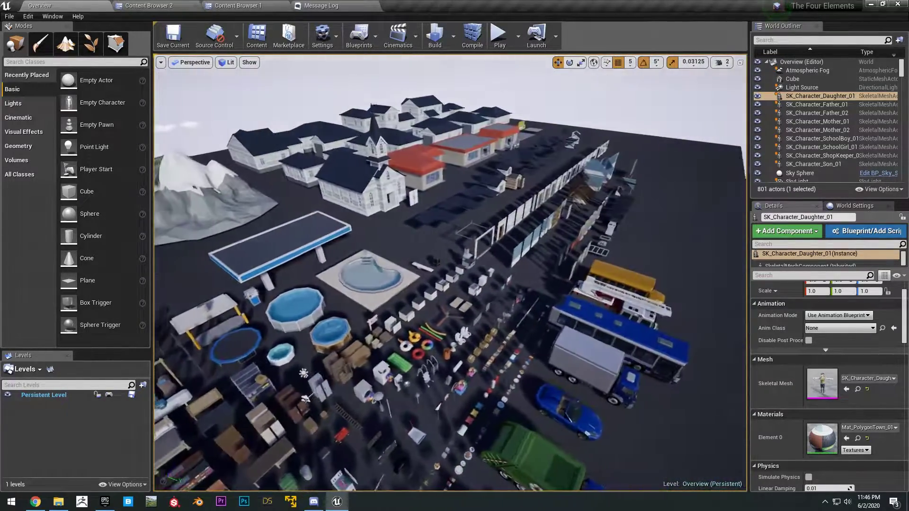
# Fly along the town pack's modular house walls, doors, windows, stairs and curtains to examine them
pyautogui.press('w')
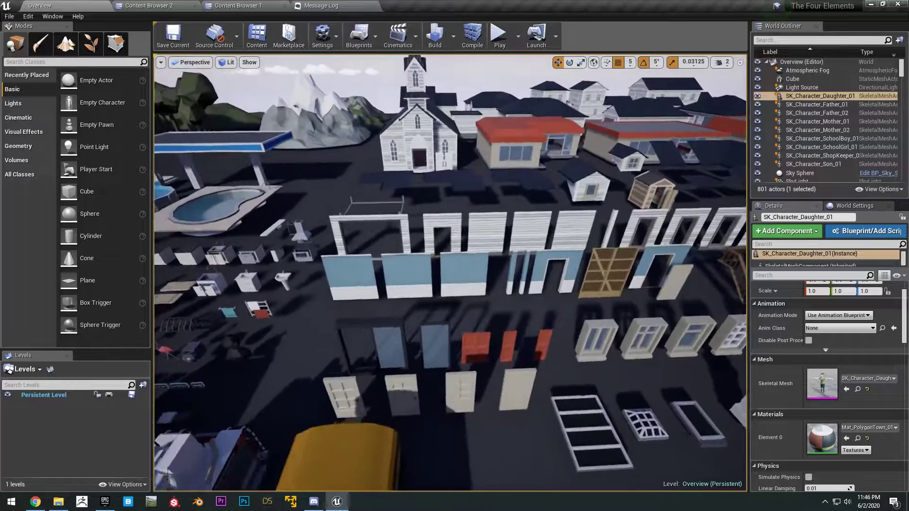
pyautogui.press('d')
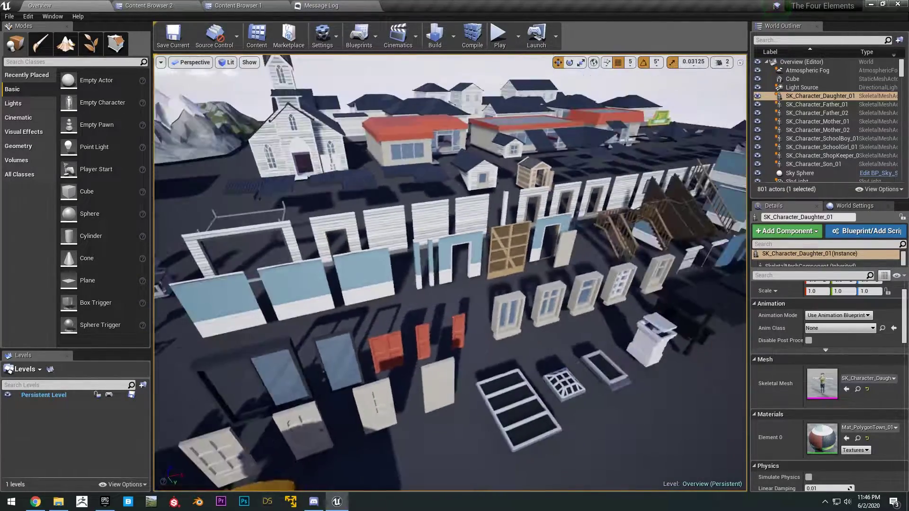
pyautogui.press('w')
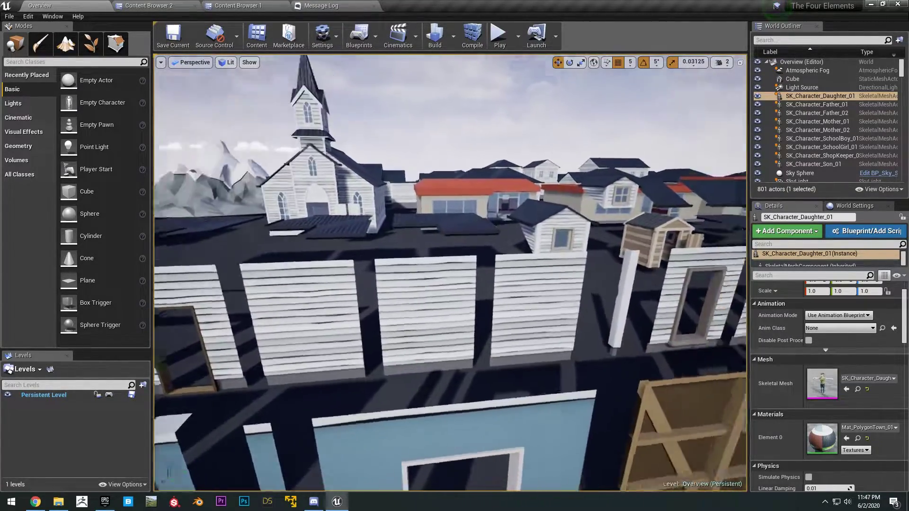
pyautogui.press('s')
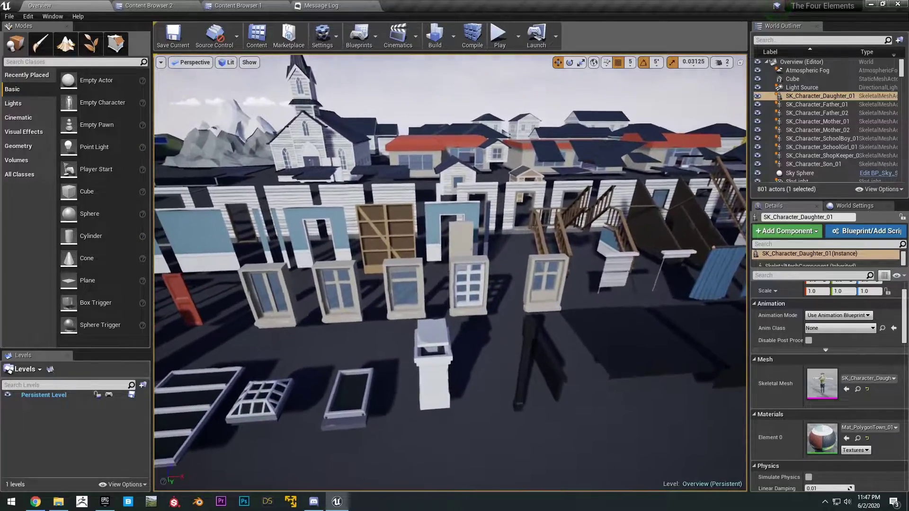
pyautogui.press('w')
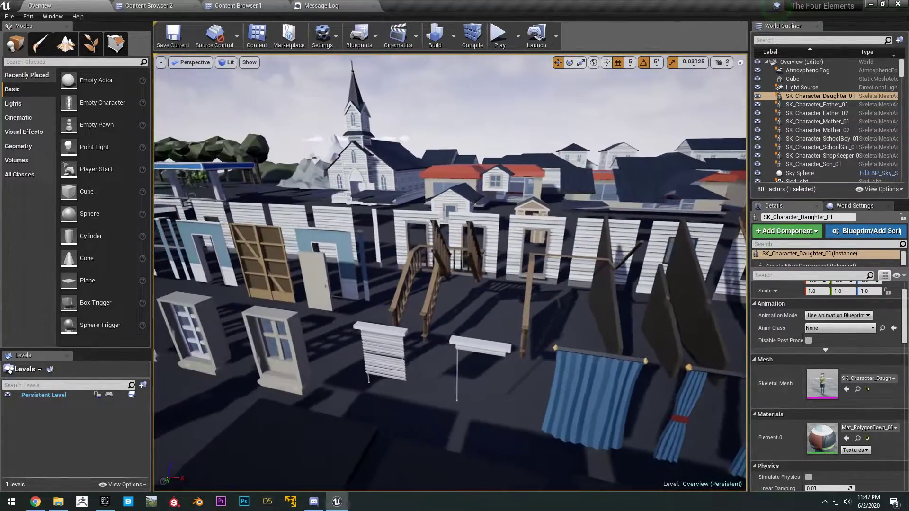
pyautogui.press('s')
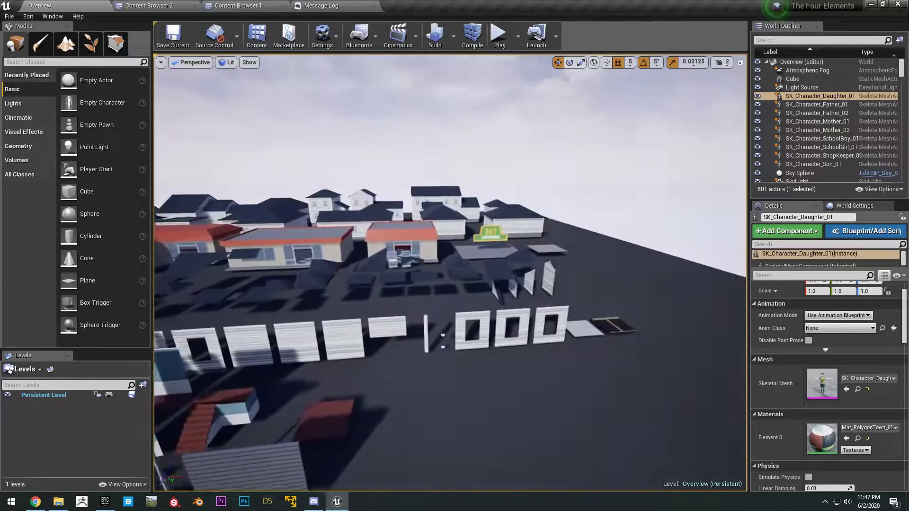
# Look over the roof pieces and shop buildings, then select the church and examine it up close
pyautogui.press('w')
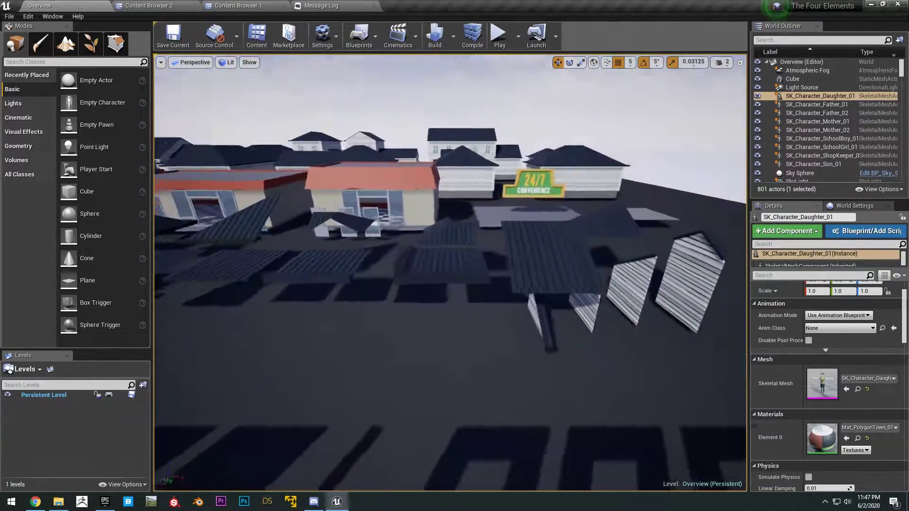
pyautogui.press('s')
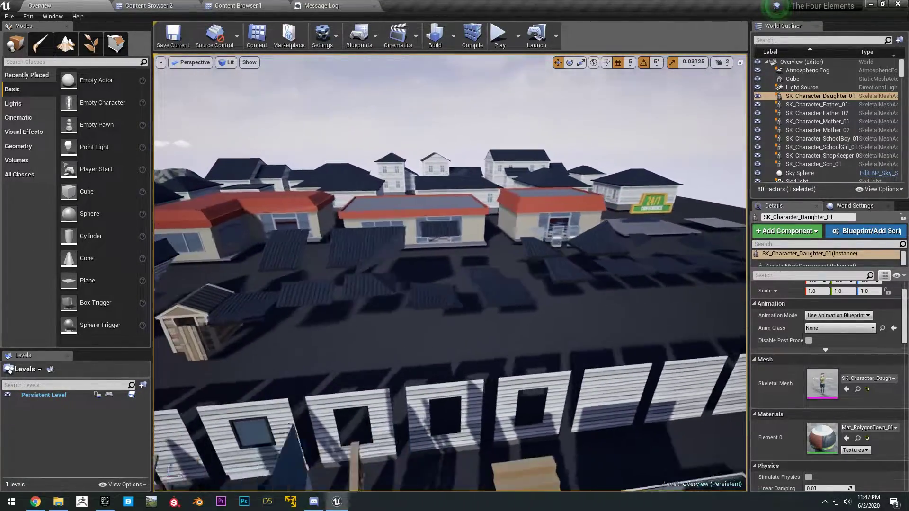
pyautogui.press('w')
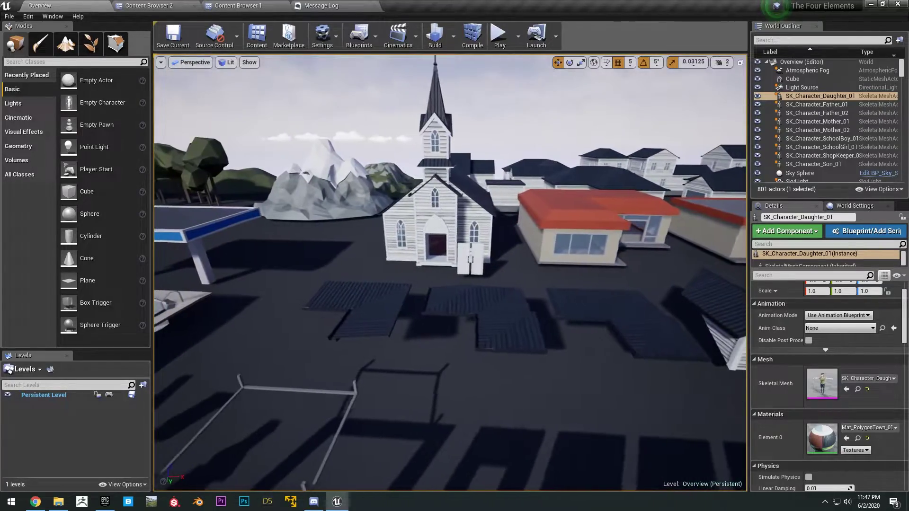
pyautogui.click(438, 302)
pyautogui.press('w')
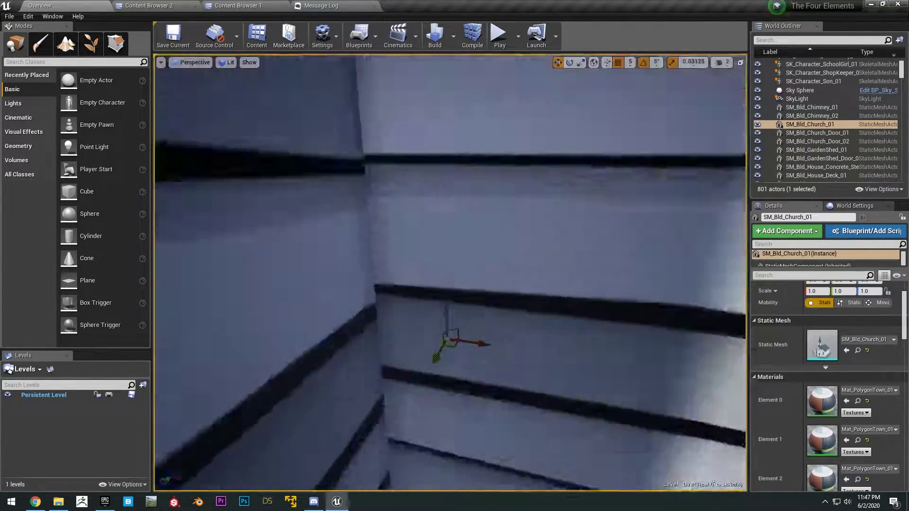
pyautogui.press('s')
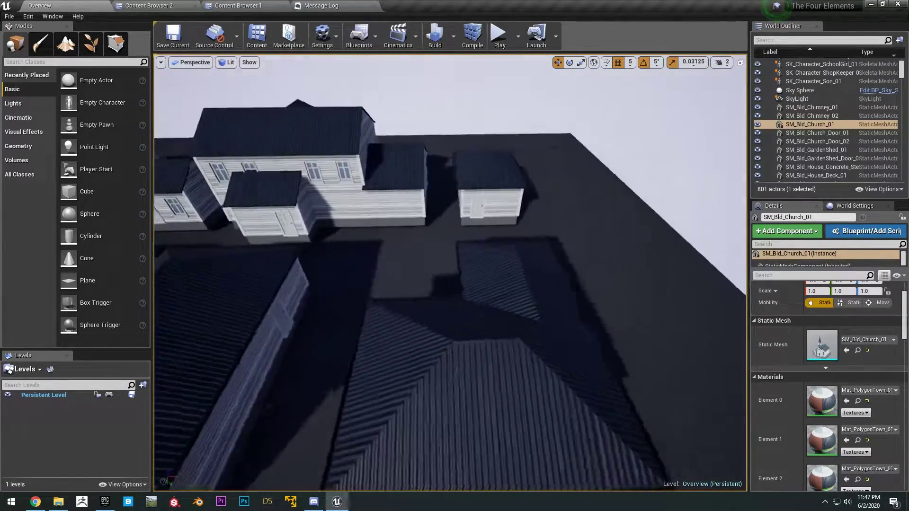
# Select the house SM_Bld_House_Preset_06 and look over the neighbouring houses
pyautogui.click(502, 335)
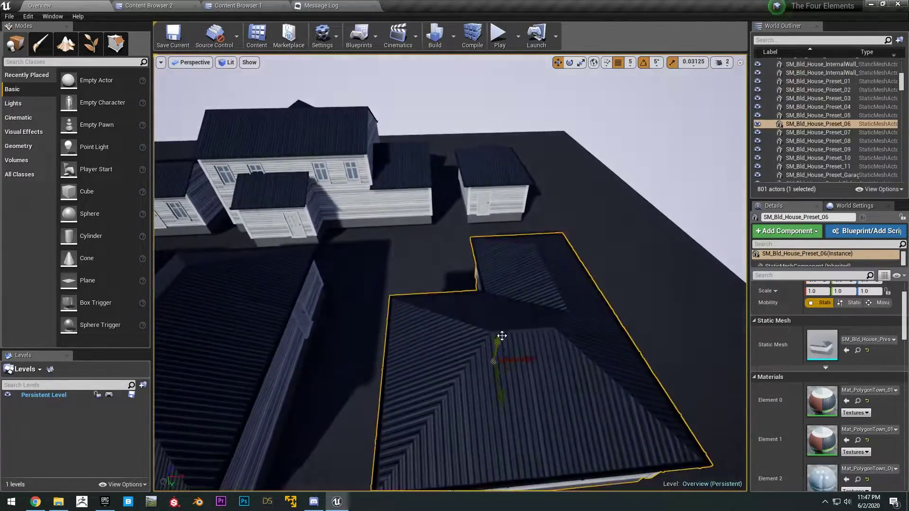
pyautogui.moveTo(531, 352); pyautogui.dragTo(398, 334, button='right')
pyautogui.click(598, 361)
pyautogui.click(467, 370)
pyautogui.moveTo(467, 369); pyautogui.dragTo(516, 367, button='right')
# Open the Demonstration level from the PolygonTown Maps folder
pyautogui.click(237, 6)
pyautogui.click(159, 6)
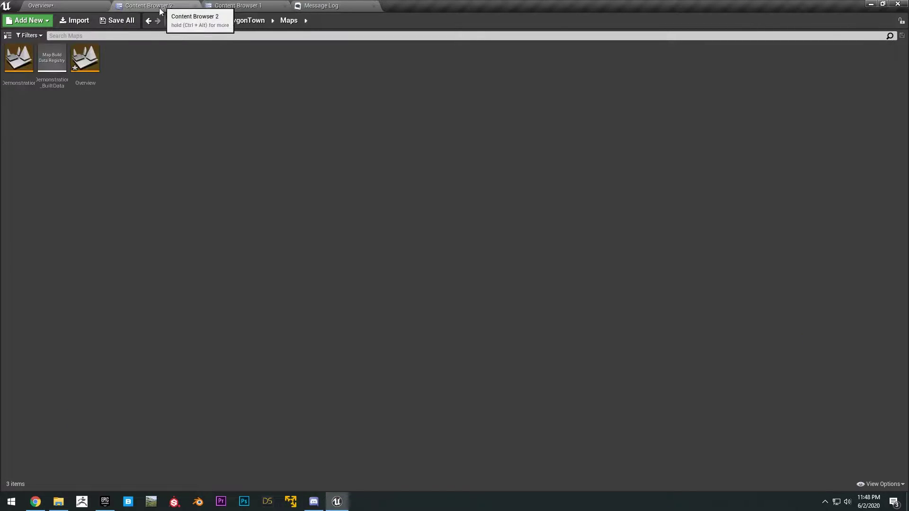
pyautogui.doubleClick(24, 59)
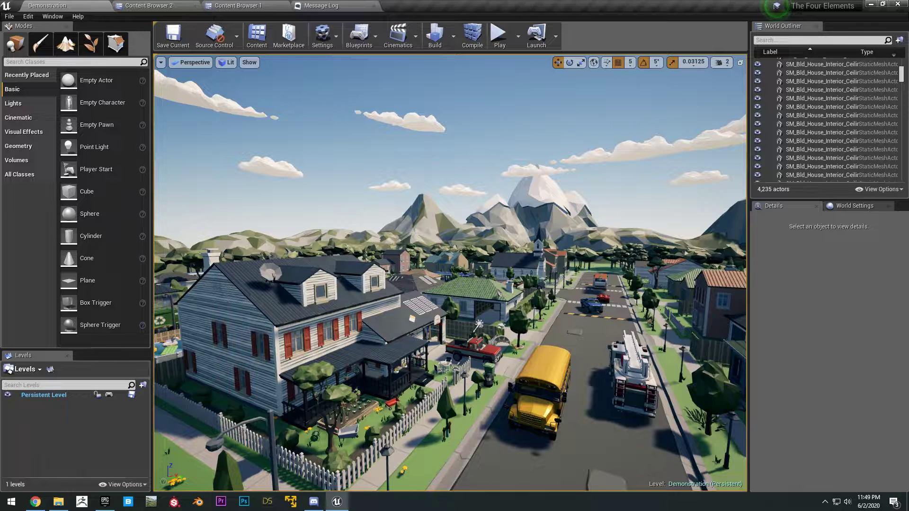
# Fly over the Demonstration town to survey its streets, houses, shops and gas station
pyautogui.scroll(-10, 617, 413)
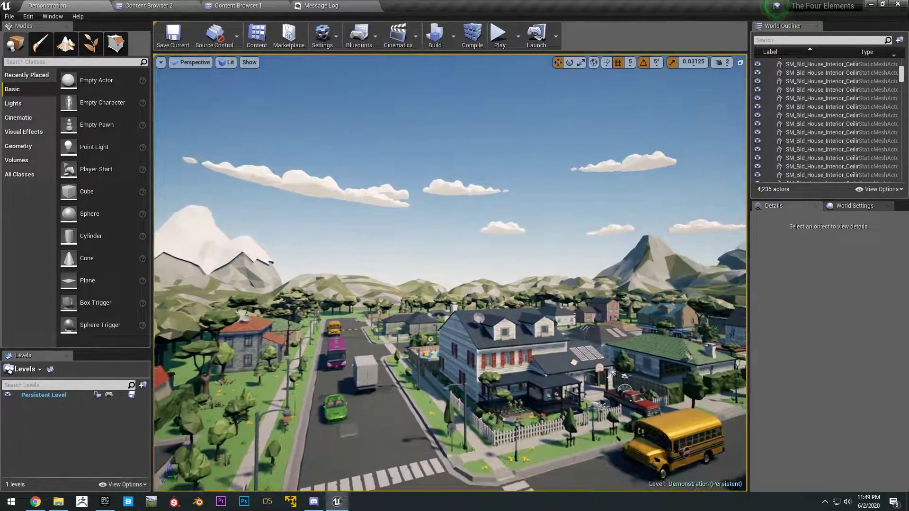
pyautogui.moveTo(449, 241)
pyautogui.mouseDown(button='right')
pyautogui.moveTo(493, 243)
pyautogui.moveTo(492, 374)
pyautogui.moveTo(490, 246)
pyautogui.moveTo(445, 256)
pyautogui.moveTo(486, 244)
pyautogui.moveTo(444, 229)
pyautogui.mouseUp(button='right')
pyautogui.click(732, 63)
pyautogui.press('s')
pyautogui.press('d')
pyautogui.press('a')
pyautogui.press('d')
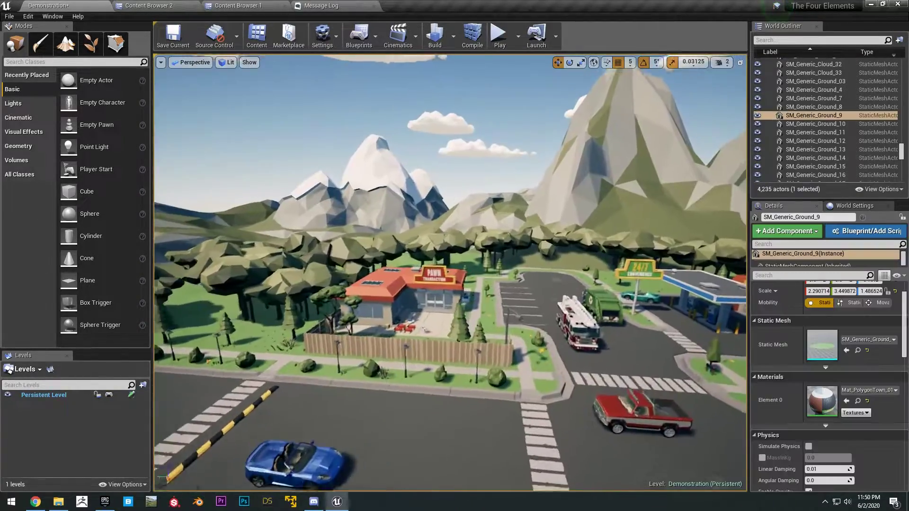
# Move in on the white house with red shutters to examine its porch, fenced garden and driveway
pyautogui.press('w')
pyautogui.moveTo(450, 256); pyautogui.dragTo(469, 256, button='right')
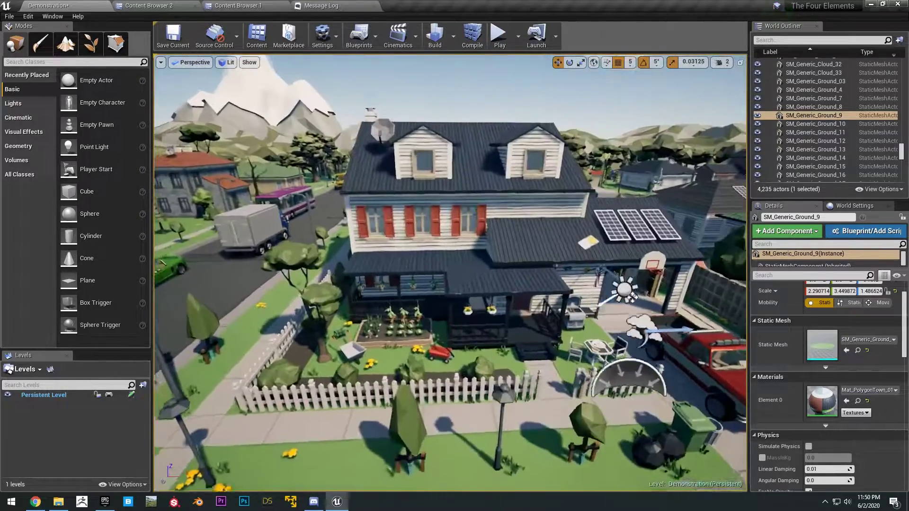
pyautogui.press('w')
pyautogui.moveTo(425, 296); pyautogui.dragTo(456, 316, button='right')
pyautogui.press('s')
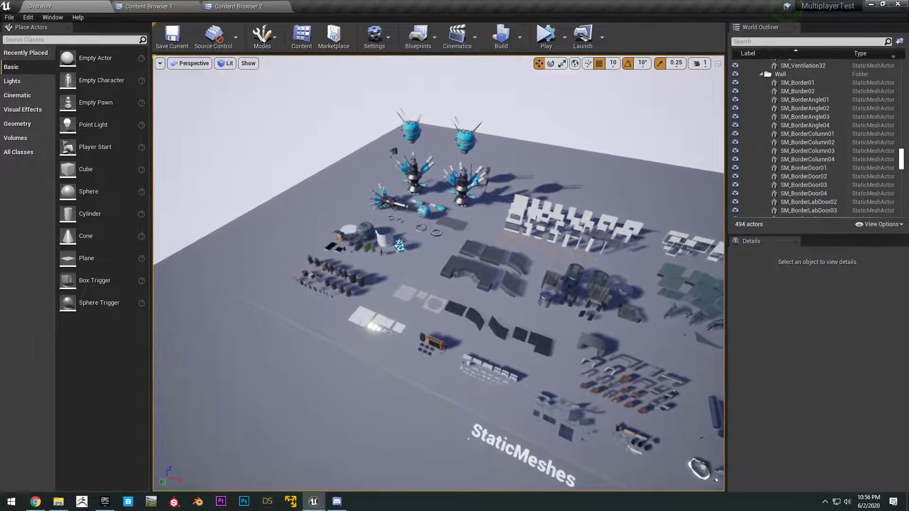
# Set the viewport camera speed to 4 and survey the whole laboratory pack's overview level
pyautogui.click(702, 64)
pyautogui.press('s')
pyautogui.moveTo(647, 179); pyautogui.dragTo(684, 170, button='right')
pyautogui.scroll(5, 647, 179)
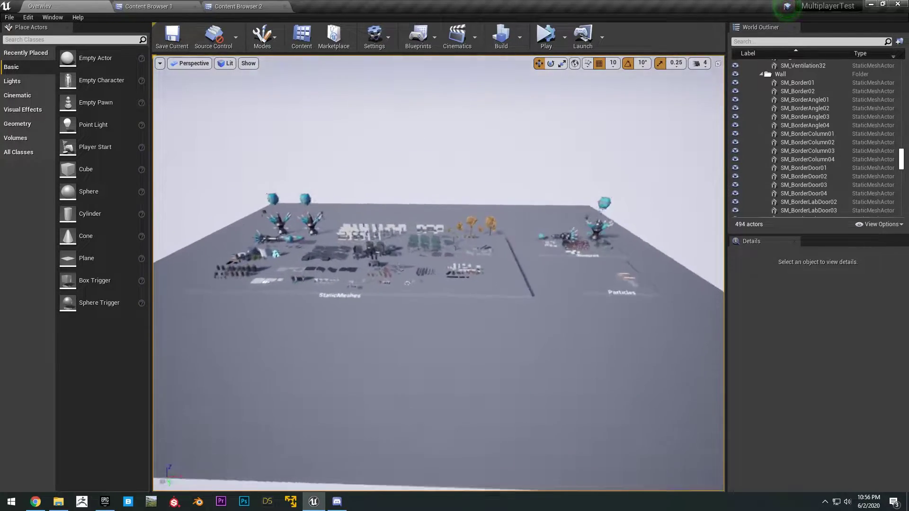
pyautogui.moveTo(647, 180); pyautogui.dragTo(696, 185, button='right')
pyautogui.press('s')
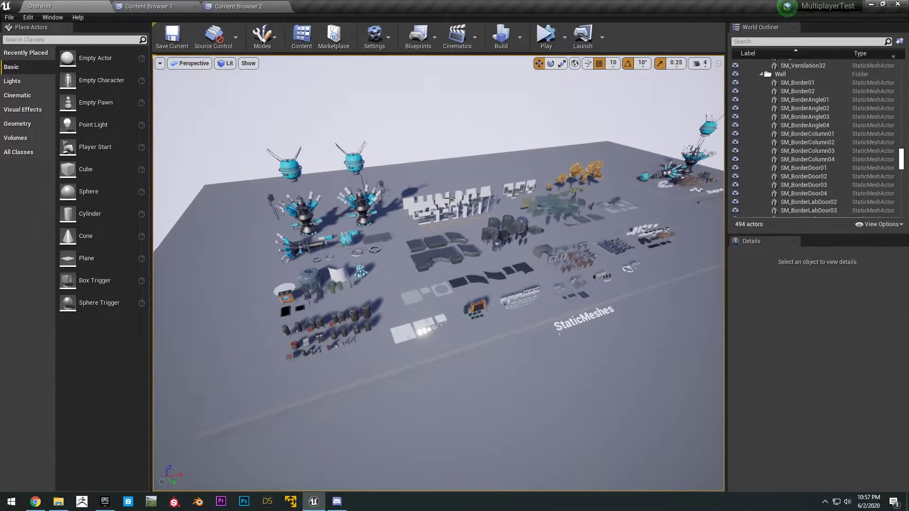
# Move in on the chemical tanks and gas cylinders and set the camera speed to 2
pyautogui.scroll(10, 720, 260)
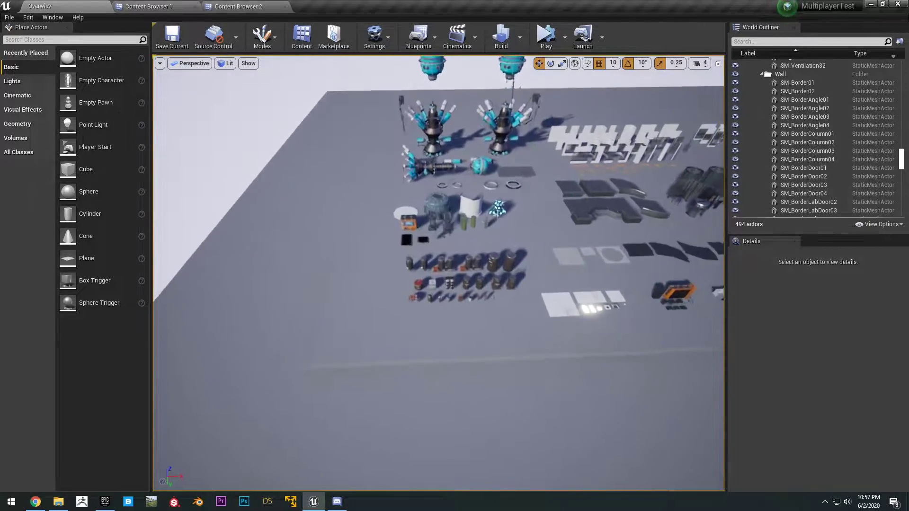
pyautogui.scroll(6, 720, 261)
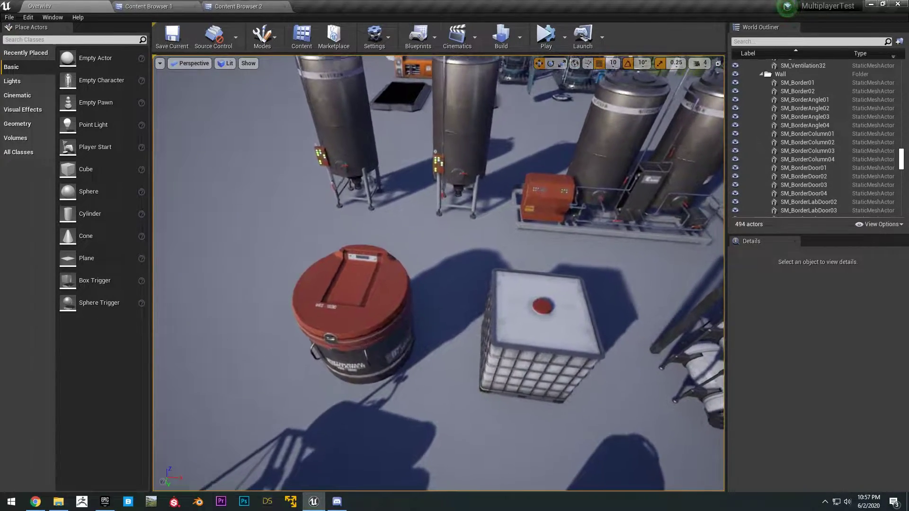
pyautogui.scroll(-10, 438, 273)
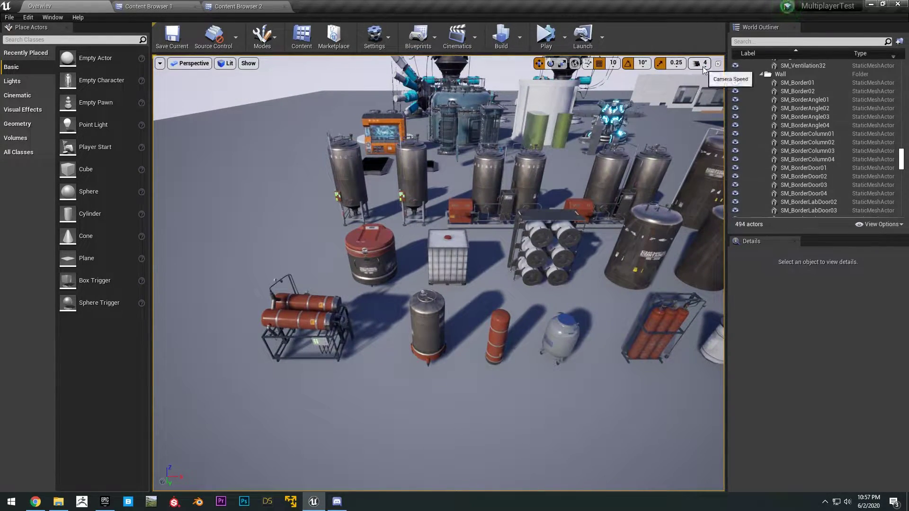
pyautogui.click(703, 69)
pyautogui.click(710, 87)
# Fly along the rows of chemical containers, past SM_ChemicalContainer05B, to examine them
pyautogui.press('w')
pyautogui.moveTo(568, 213); pyautogui.dragTo(518, 233, button='right')
pyautogui.press('d')
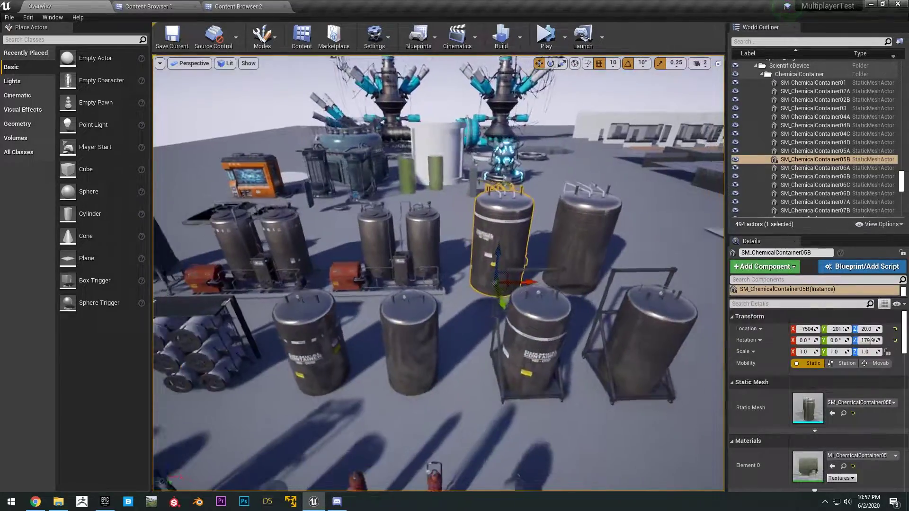
pyautogui.moveTo(438, 237)
pyautogui.mouseDown(button='right')
pyautogui.moveTo(516, 280)
pyautogui.moveTo(428, 226)
pyautogui.mouseUp(button='right')
pyautogui.press('d')
pyautogui.press('a')
pyautogui.press('w')
# Examine the ceiling panels, lamps and ventilation grilles by selecting pieces, and snap the view to the Floor2 object
pyautogui.press('d')
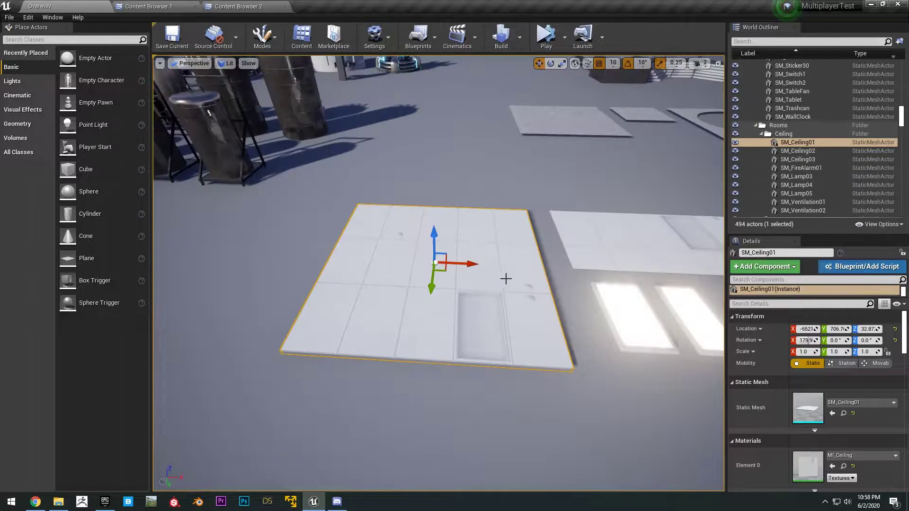
pyautogui.moveTo(505, 279); pyautogui.dragTo(506, 285, button='right')
pyautogui.press('d')
pyautogui.click(501, 253)
pyautogui.click(464, 312)
pyautogui.click(404, 308)
pyautogui.moveTo(404, 309); pyautogui.dragTo(452, 305, button='right')
pyautogui.press('d')
pyautogui.rightClick(469, 292)
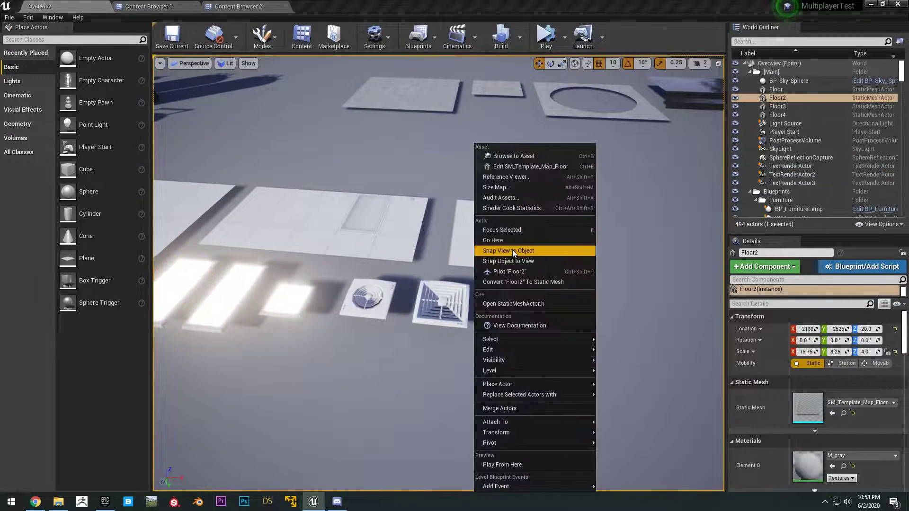
pyautogui.click(526, 250)
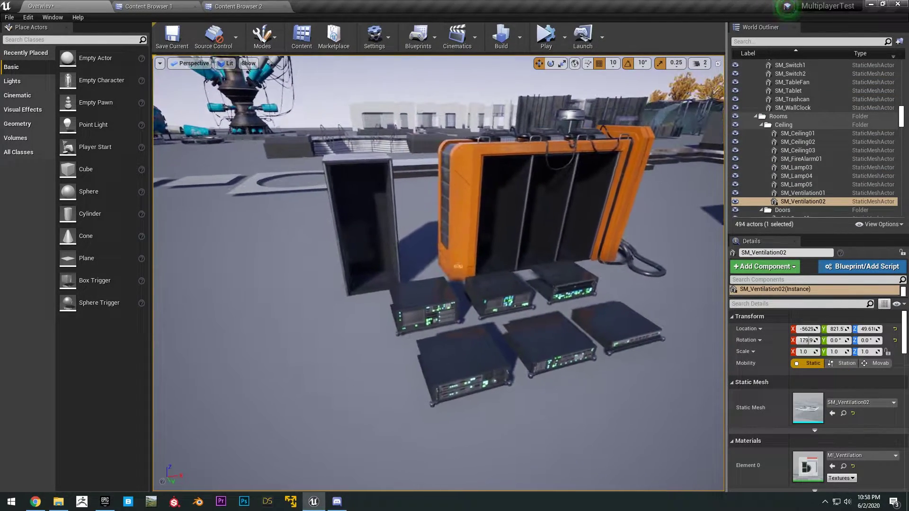
# Examine the server modules, select the empty rack SM_ServerBox01 and focus the view on SM_ServerBox02
pyautogui.moveTo(438, 273); pyautogui.dragTo(442, 241, button='right')
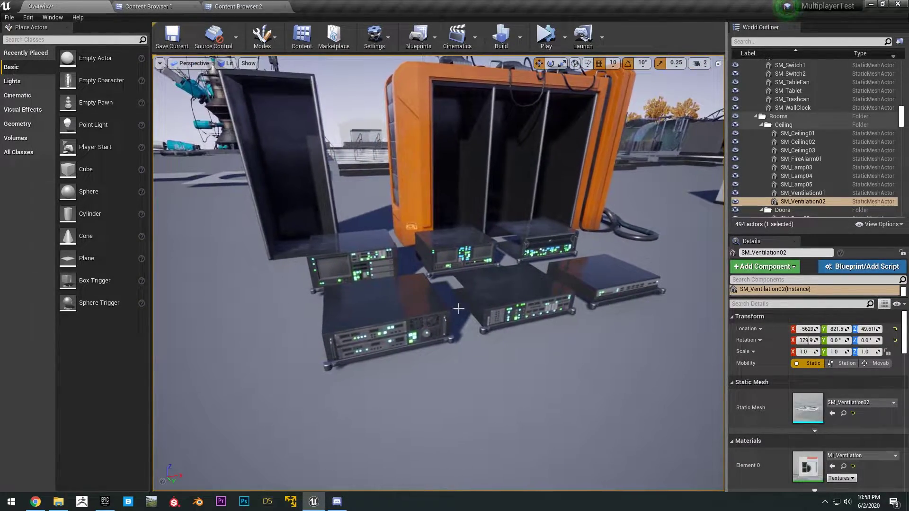
pyautogui.moveTo(580, 290); pyautogui.dragTo(561, 291, button='right')
pyautogui.click(380, 209)
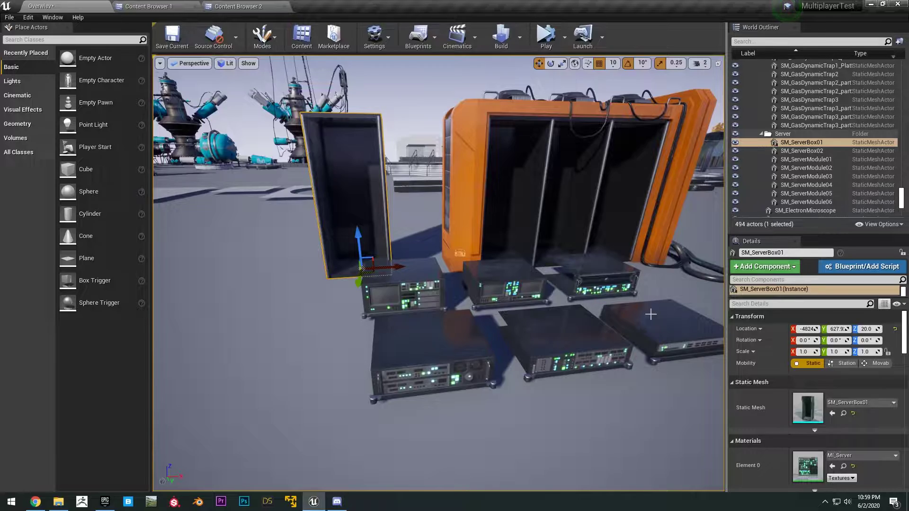
pyautogui.doubleClick(802, 150)
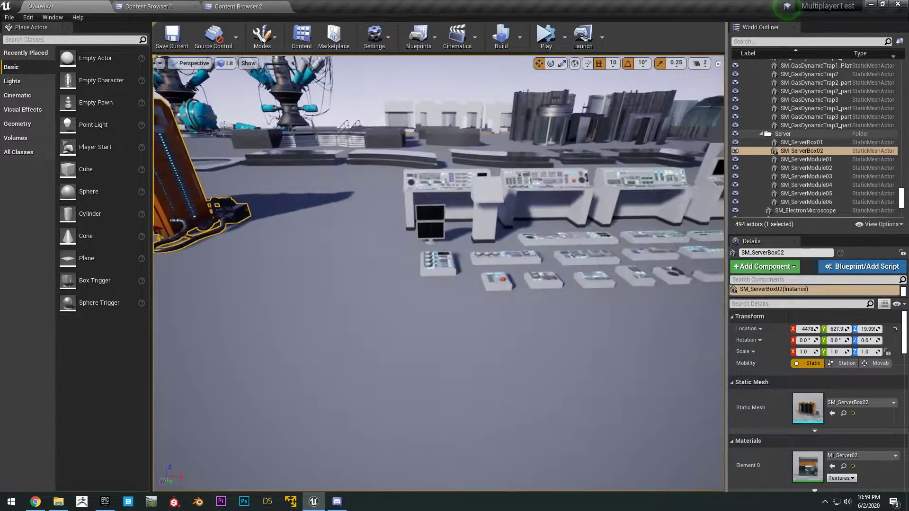
# Fly to the control panels and examine the gauges, keypads and screens of one up close
pyautogui.press('w')
pyautogui.moveTo(438, 273); pyautogui.dragTo(447, 362, button='right')
pyautogui.moveTo(566, 260); pyautogui.dragTo(539, 289, button='right')
pyautogui.press('w')
pyautogui.press('w')
pyautogui.press('w')
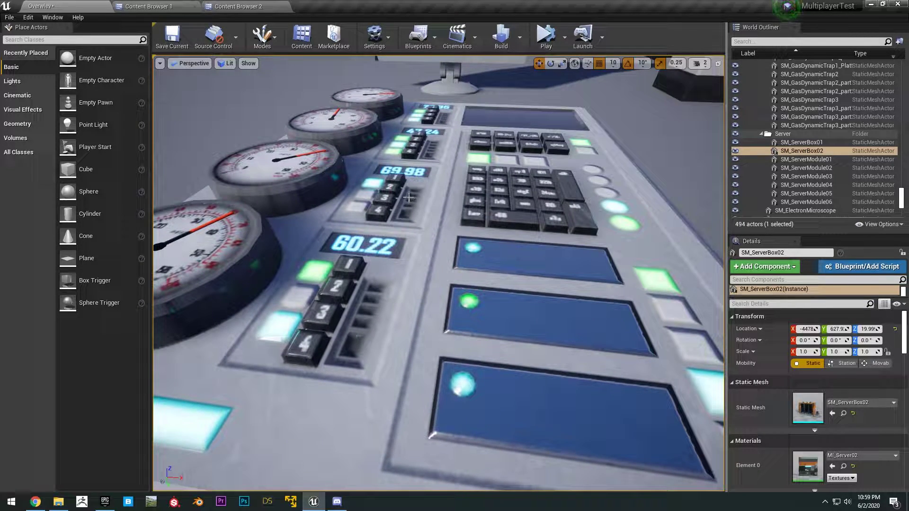
pyautogui.moveTo(408, 197); pyautogui.dragTo(408, 199, button='right')
pyautogui.press('s')
# View the gauge control panel and the stacked security monitors from several distances and angles
pyautogui.scroll(5, 411, 193)
pyautogui.moveTo(317, 201); pyautogui.dragTo(339, 172, button='right')
pyautogui.press('s')
pyautogui.press('w')
pyautogui.press('s')
pyautogui.moveTo(511, 232); pyautogui.dragTo(515, 272, button='right')
pyautogui.press('w')
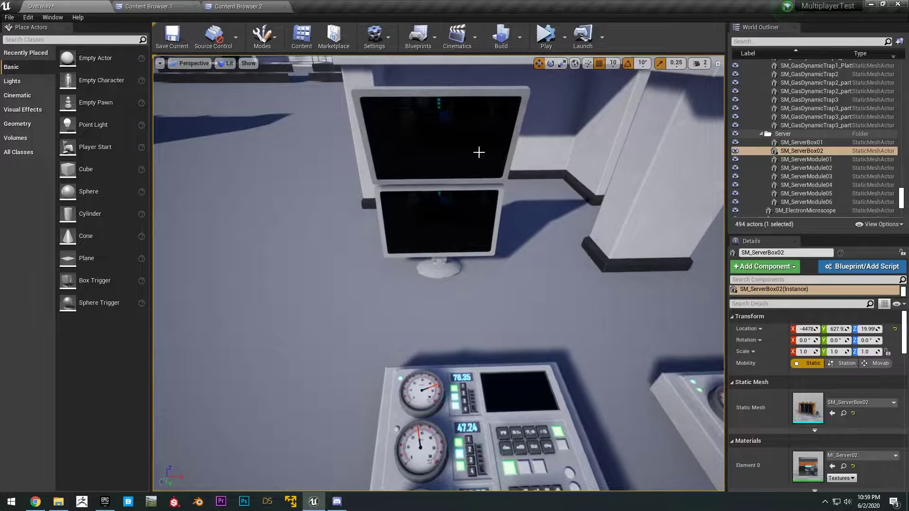
# Select the stacked monitor SM_SecurityMonitor3 and fly along the rows of control desks and panels to SM_SecurityMonitor2_3
pyautogui.click(453, 207)
pyautogui.press('s')
pyautogui.moveTo(461, 182); pyautogui.dragTo(668, 220, button='right')
pyautogui.moveTo(668, 183); pyautogui.dragTo(695, 223, button='right')
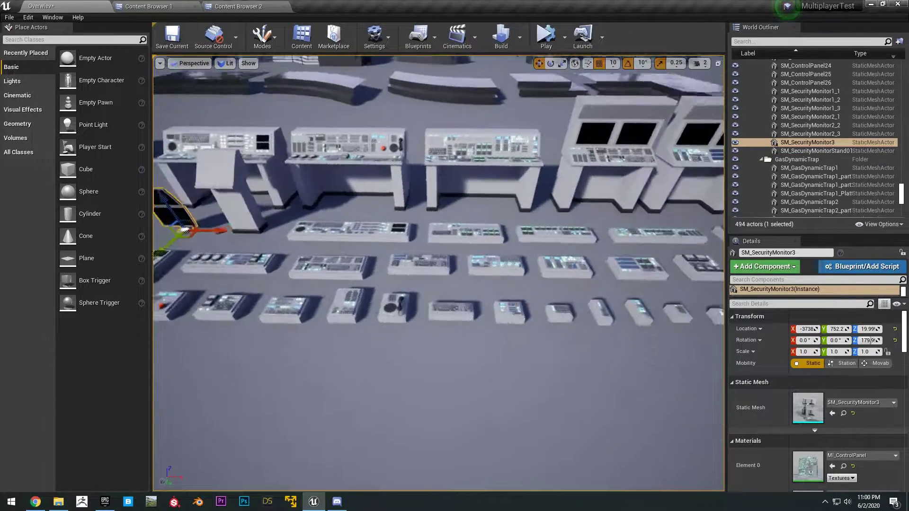
pyautogui.press('d')
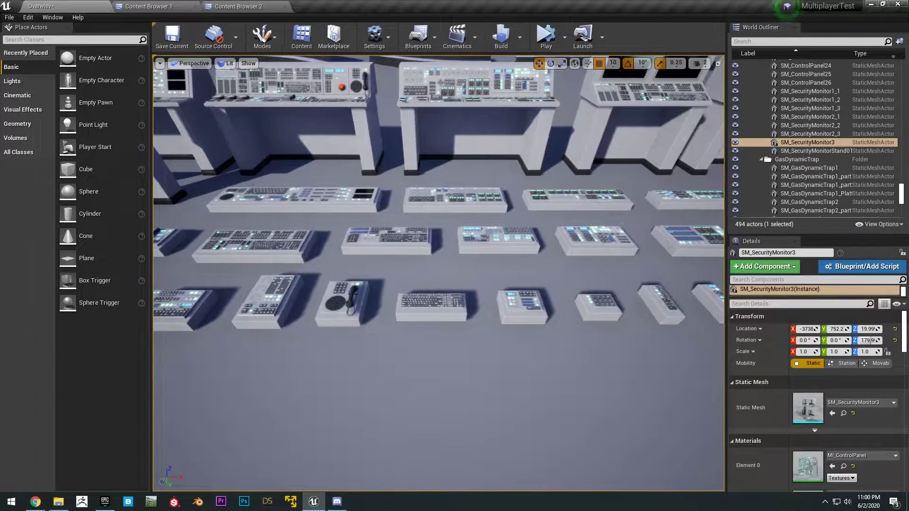
pyautogui.press('d')
pyautogui.press('d')
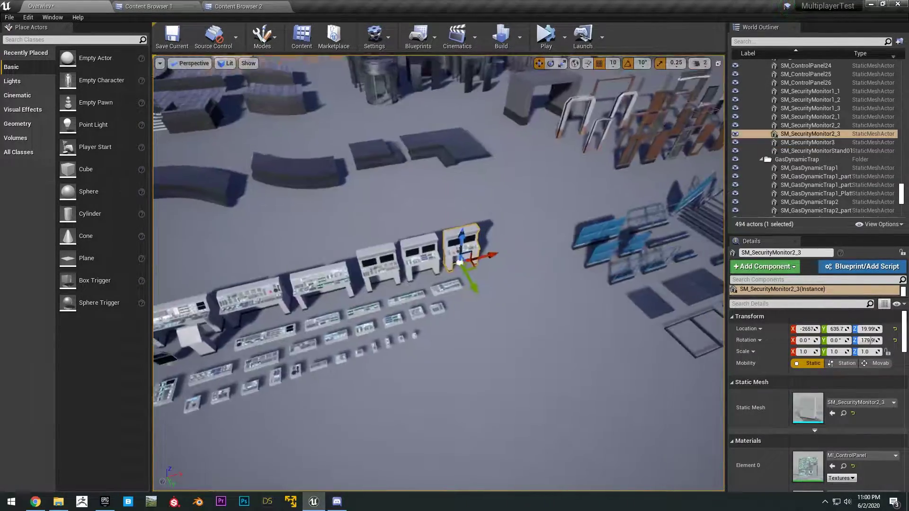
# Fly from the control desks to the blue railings and examine them with the neighbouring floor grates and frames
pyautogui.press('w')
pyautogui.press('s')
pyautogui.press('w')
pyautogui.press('a')
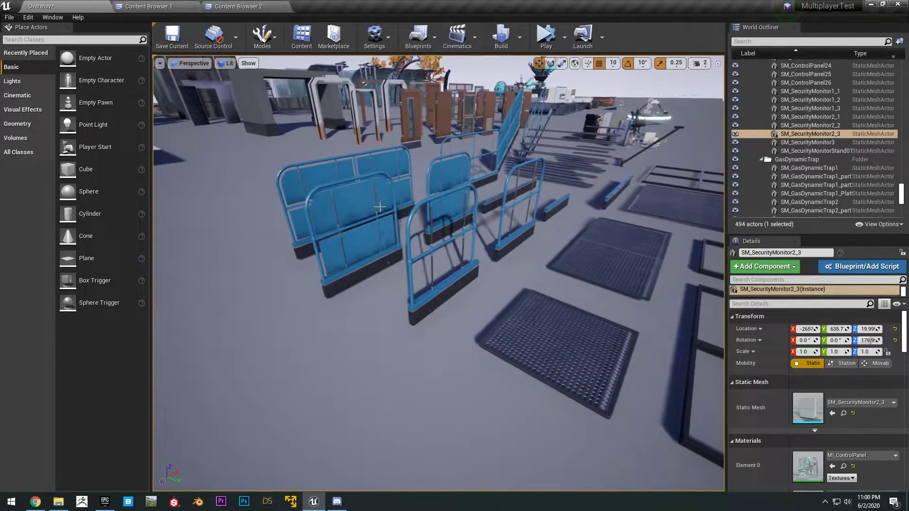
pyautogui.click(382, 207)
pyautogui.click(545, 268)
pyautogui.press('d')
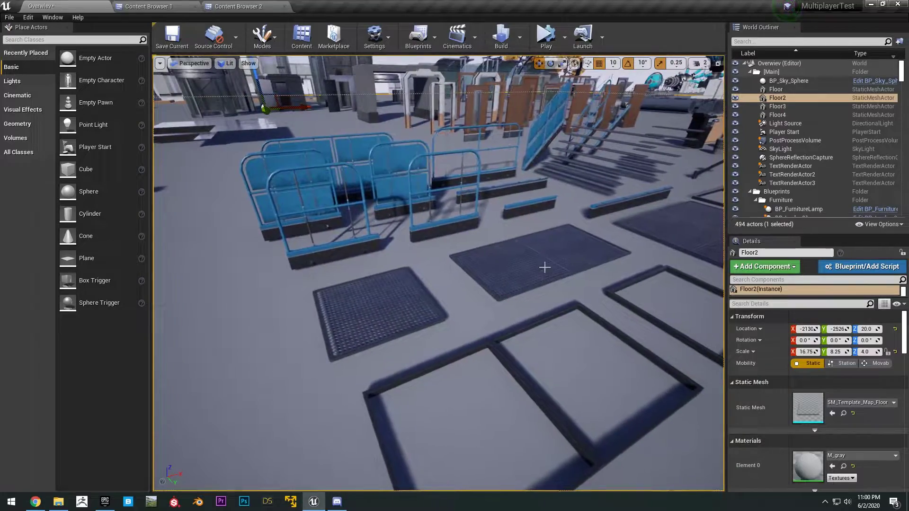
pyautogui.moveTo(545, 267); pyautogui.dragTo(502, 289, button='right')
pyautogui.press('d')
pyautogui.click(545, 267)
pyautogui.press('d')
# Fly to the office props and select the table fan SM_TableFan beside the water cooler
pyautogui.moveTo(545, 268)
pyautogui.mouseDown(button='right')
pyautogui.moveTo(556, 260)
pyautogui.moveTo(563, 223)
pyautogui.moveTo(630, 227)
pyautogui.moveTo(546, 229)
pyautogui.moveTo(537, 251)
pyautogui.mouseUp(button='right')
pyautogui.press('w')
pyautogui.press('s')
pyautogui.click(452, 251)
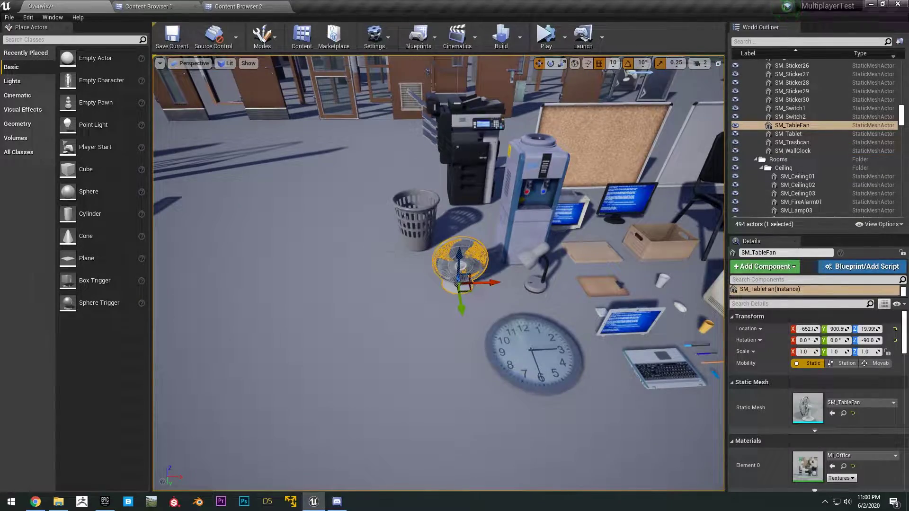
pyautogui.click(417, 294)
# Lower the camera speed to 1, examine the laptop, clock, computer and stationery up close, and select SM_BulletinBoard1
pyautogui.moveTo(417, 294); pyautogui.dragTo(421, 274, button='right')
pyautogui.press('w')
pyautogui.press('s')
pyautogui.press('w')
pyautogui.press('s')
pyautogui.click(701, 65)
pyautogui.click(698, 86)
pyautogui.moveTo(634, 142); pyautogui.dragTo(635, 171, button='right')
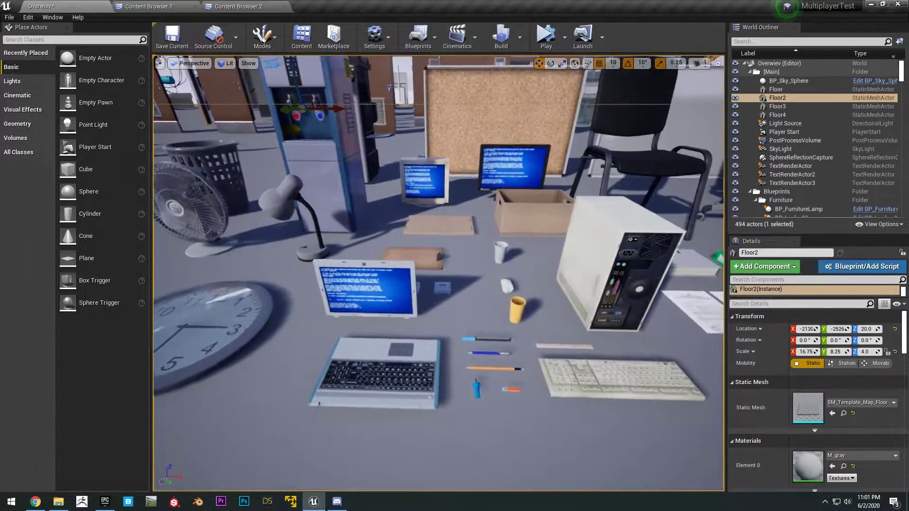
pyautogui.moveTo(597, 116); pyautogui.dragTo(559, 118, button='right')
pyautogui.click(597, 116)
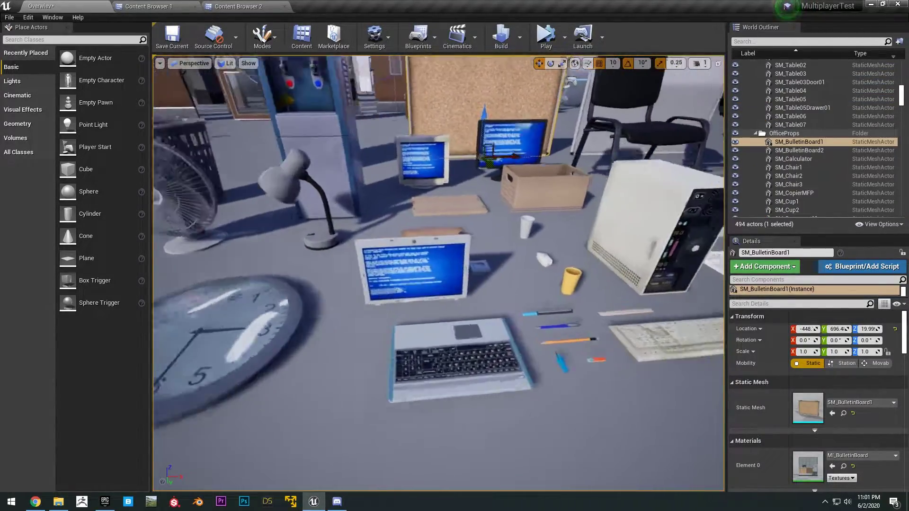
# Select SM_Switch2 and look over the paper sheets, sticky notes, telephone and calculator
pyautogui.moveTo(284, 284); pyautogui.dragTo(253, 290, button='right')
pyautogui.click(253, 290)
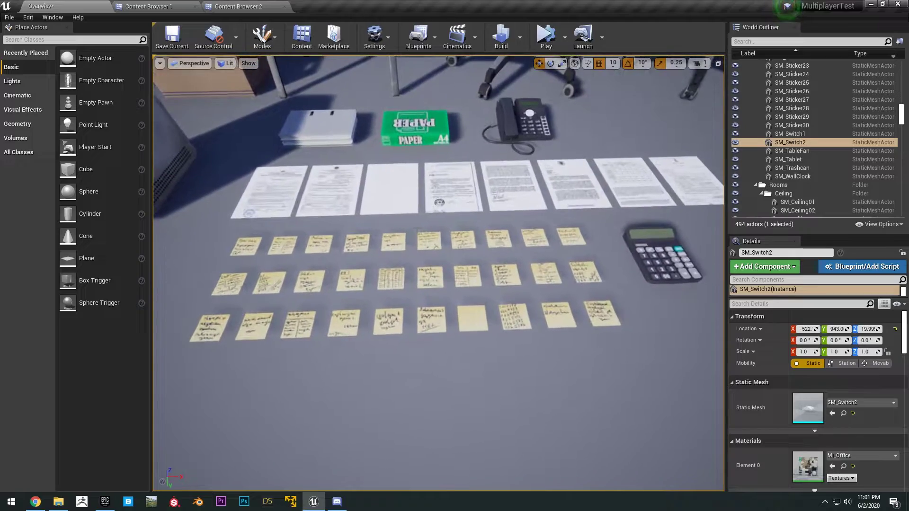
pyautogui.moveTo(442, 197); pyautogui.dragTo(535, 80, button='right')
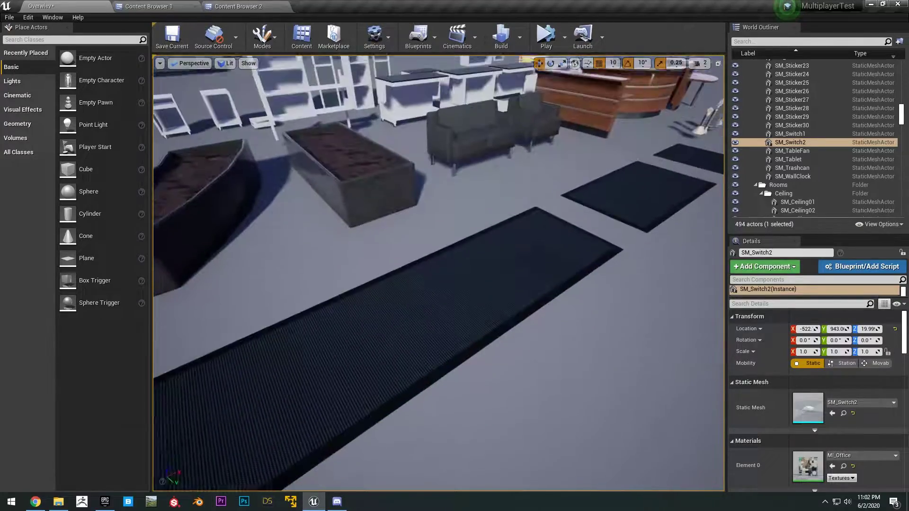
# Select the floor mat SM_Mat03, then view the lab tables and shelving on the way to selecting SM_Ventilation11
pyautogui.click(388, 341)
pyautogui.moveTo(388, 341); pyautogui.dragTo(402, 324, button='right')
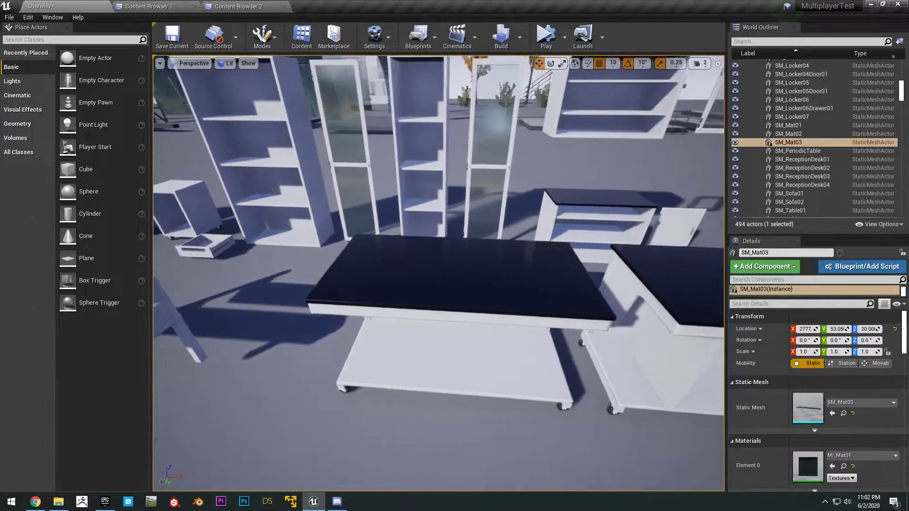
pyautogui.moveTo(467, 308); pyautogui.dragTo(502, 322, button='right')
pyautogui.click(467, 308)
pyautogui.click(532, 305)
pyautogui.click(503, 322)
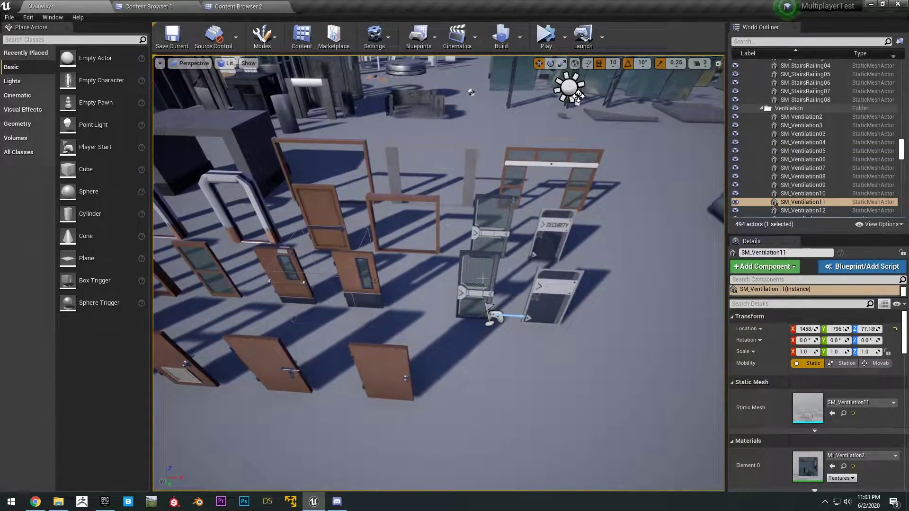
# Select the lab door SM_LabDoor03 and examine the wooden doors, door frames and handles from several angles
pyautogui.moveTo(483, 279); pyautogui.dragTo(455, 273, button='right')
pyautogui.click(456, 272)
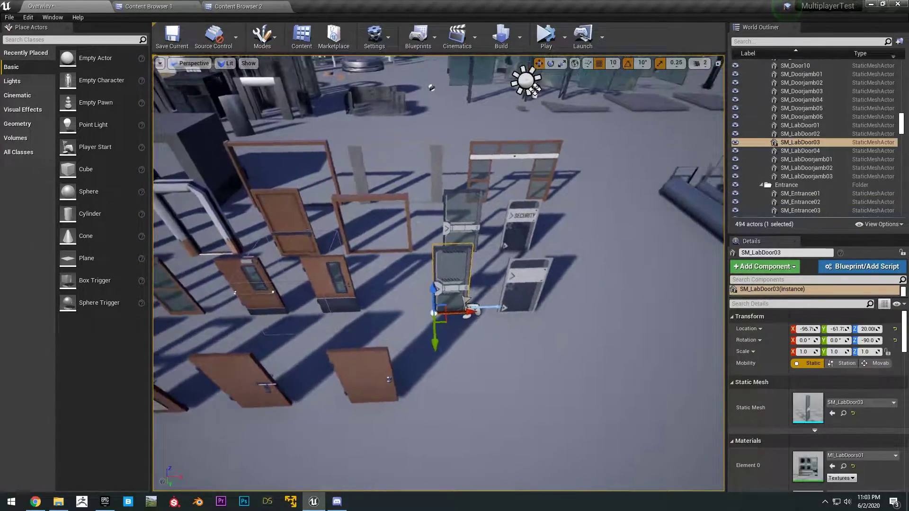
pyautogui.moveTo(563, 102); pyautogui.dragTo(719, 181, button='right')
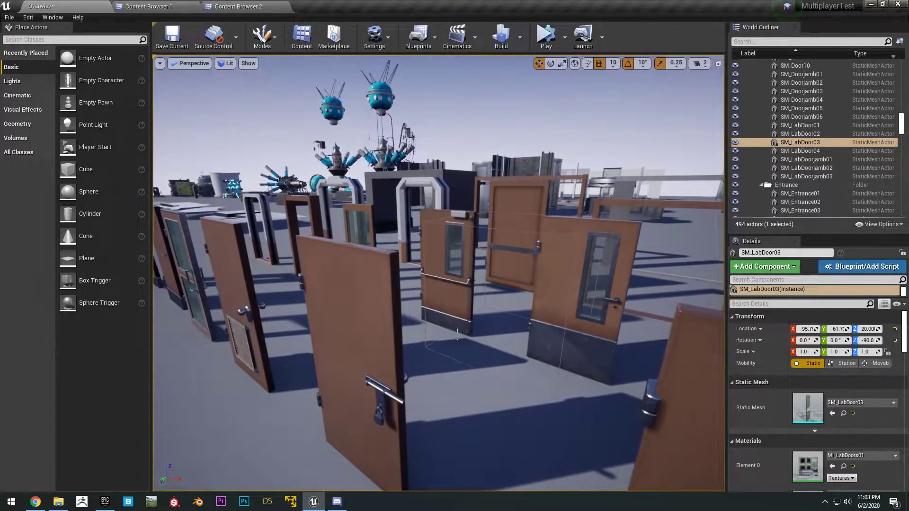
pyautogui.moveTo(522, 248); pyautogui.dragTo(552, 168, button='right')
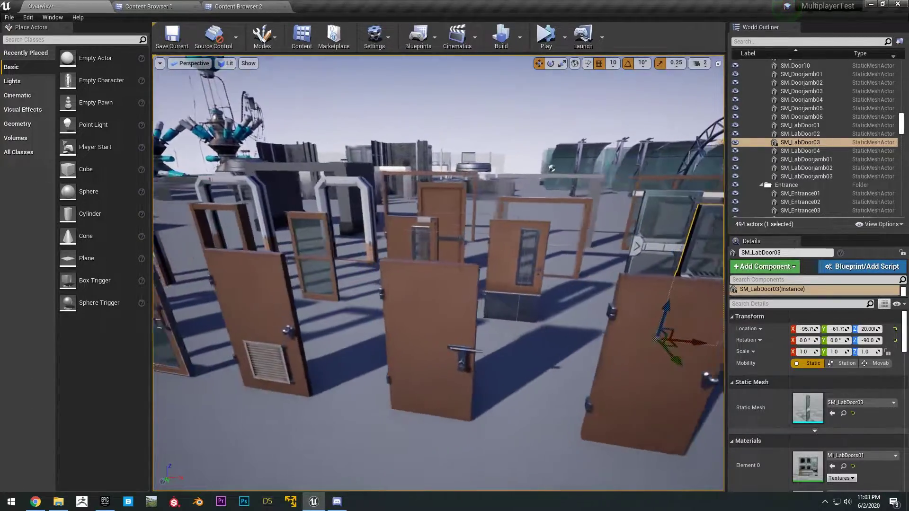
pyautogui.moveTo(521, 223); pyautogui.dragTo(511, 195, button='right')
pyautogui.moveTo(472, 151); pyautogui.dragTo(673, 164, button='right')
# Select the stair mesh SM_Stairs05 and the tiled floor mesh SM_Floor01 while viewing the floor pieces
pyautogui.moveTo(370, 237); pyautogui.dragTo(336, 284, button='right')
pyautogui.click(369, 238)
pyautogui.click(331, 268)
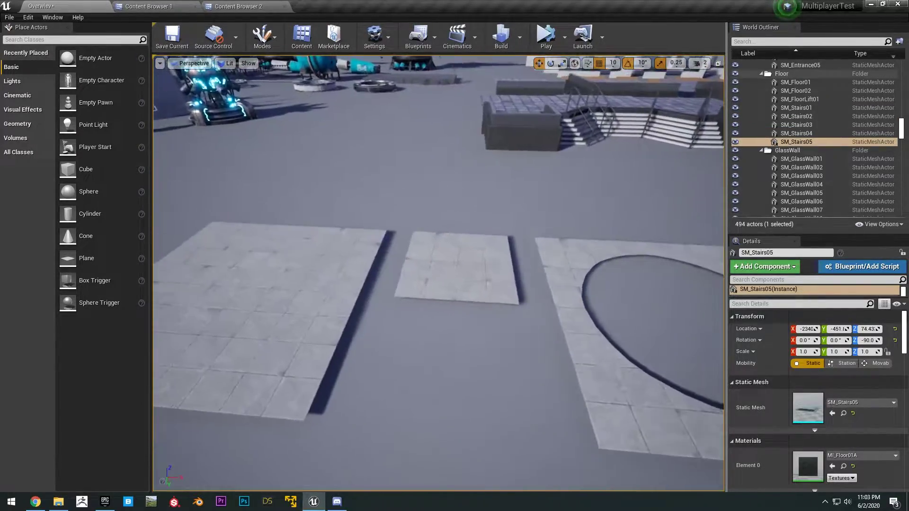
pyautogui.click(420, 307)
pyautogui.moveTo(420, 307); pyautogui.dragTo(379, 294, button='right')
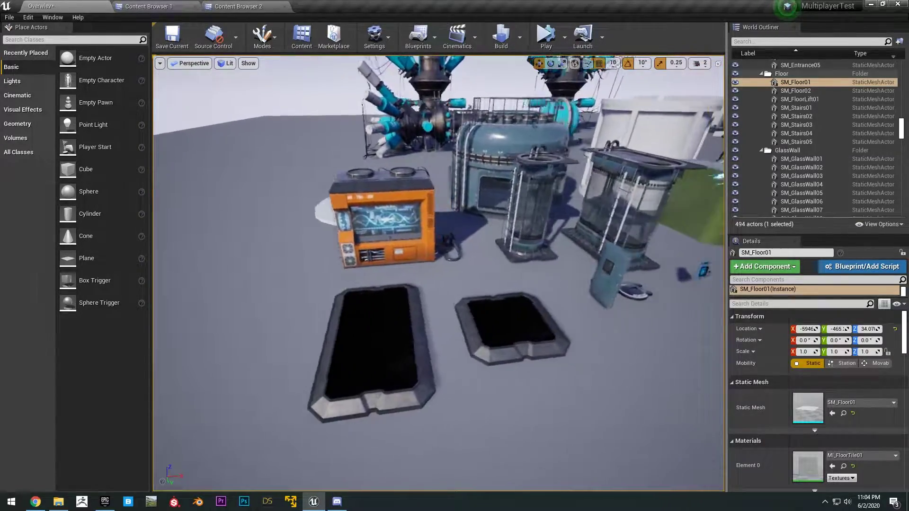
# Select SM_ScientificDevice03_Part1, then select the orange machine SM_ScientificDevice01 and orbit around it
pyautogui.click(472, 293)
pyautogui.moveTo(472, 293); pyautogui.dragTo(471, 293, button='right')
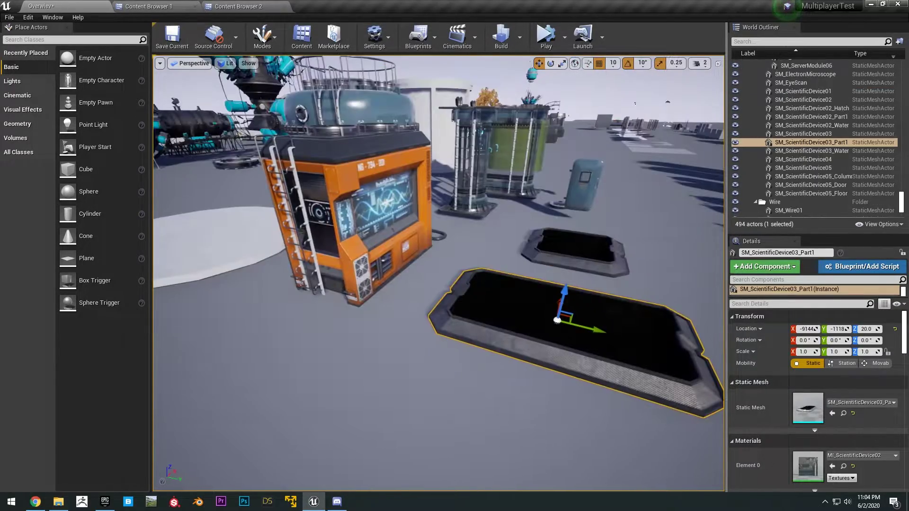
pyautogui.moveTo(549, 329); pyautogui.dragTo(511, 298, button='right')
pyautogui.click(557, 334)
pyautogui.keyDown('alt'); pyautogui.moveTo(497, 331); pyautogui.dragTo(567, 339); pyautogui.keyUp('alt')
pyautogui.keyDown('alt'); pyautogui.moveTo(500, 338); pyautogui.dragTo(563, 331); pyautogui.keyUp('alt')
pyautogui.moveTo(550, 323)
pyautogui.mouseDown(button='right')
pyautogui.moveTo(516, 336)
pyautogui.moveTo(554, 341)
pyautogui.moveTo(549, 323)
pyautogui.mouseUp(button='right')
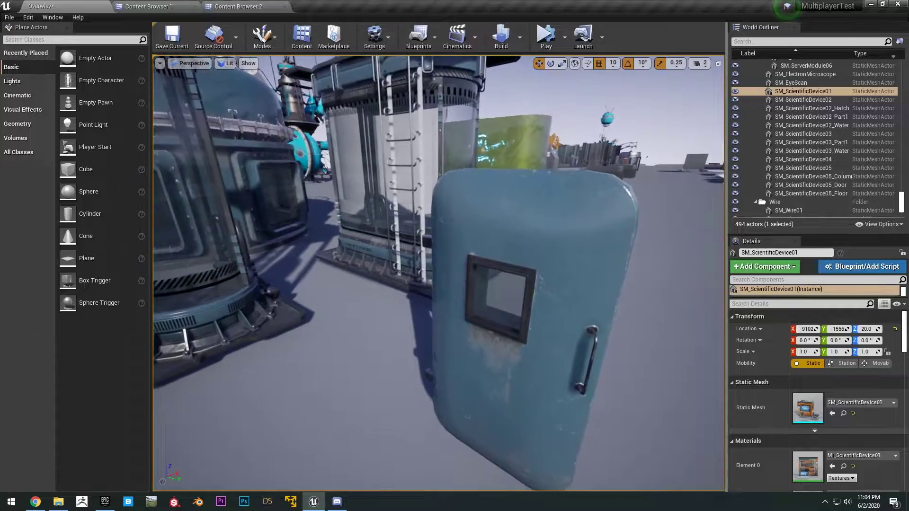
# Select the blue door SM_ScientificDevice05_Door, orbit around it and view the round DO NOT OPEN hatch nearby
pyautogui.click(549, 323)
pyautogui.keyDown('alt'); pyautogui.moveTo(549, 323); pyautogui.dragTo(687, 318); pyautogui.keyUp('alt')
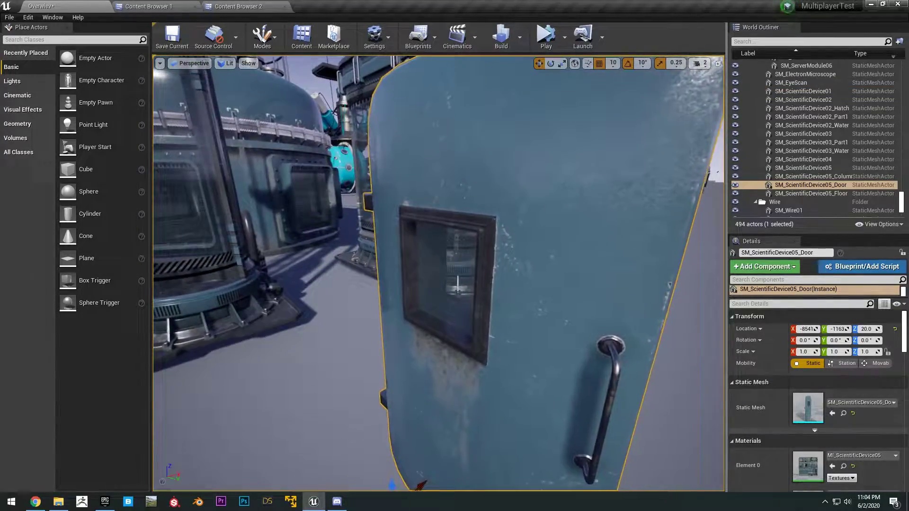
pyautogui.keyDown('alt'); pyautogui.moveTo(549, 323); pyautogui.dragTo(511, 312, button='right'); pyautogui.keyUp('alt')
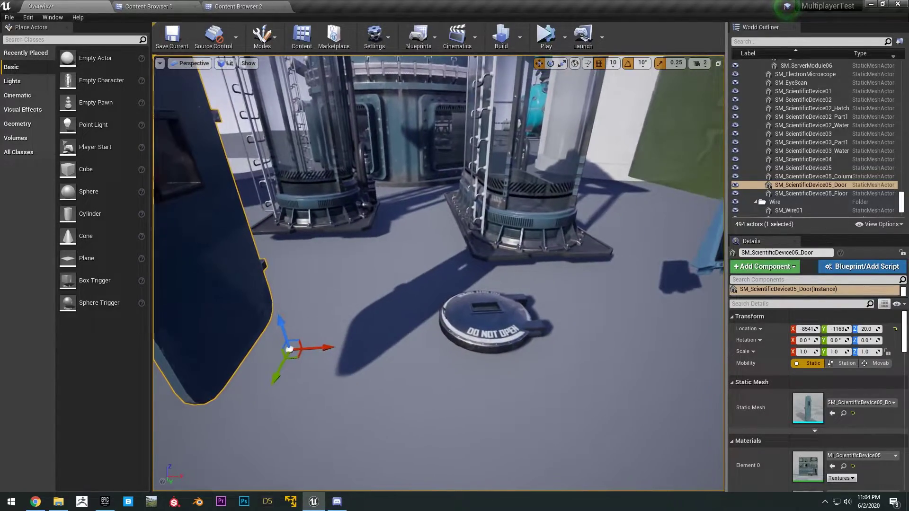
pyautogui.moveTo(438, 284); pyautogui.dragTo(441, 213, button='right')
pyautogui.moveTo(438, 284); pyautogui.dragTo(322, 284, button='right')
# Select the glass tanks SM_ScientificDevice03 and SM_ScientificDevice02 in turn, then view the green volume SM_ScientificDevice03_Water
pyautogui.click(440, 286)
pyautogui.moveTo(441, 286); pyautogui.dragTo(535, 286, button='right')
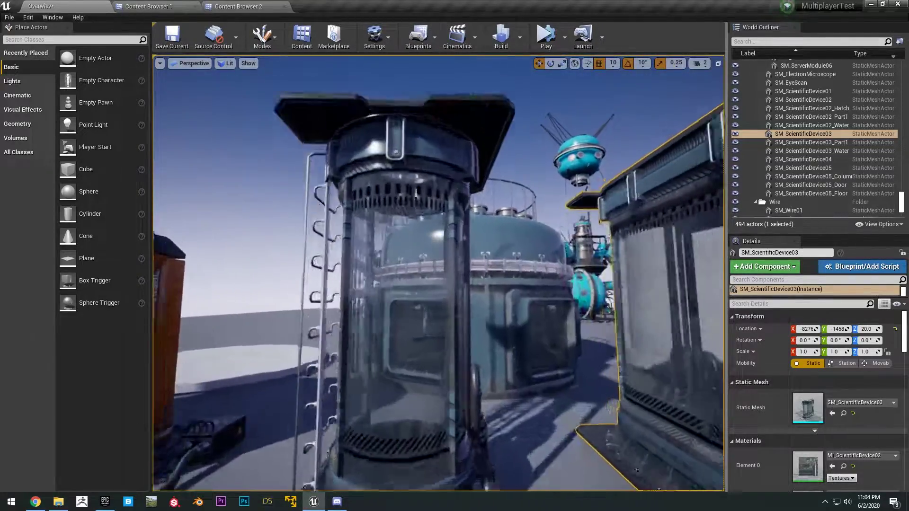
pyautogui.click(415, 194)
pyautogui.moveTo(415, 193); pyautogui.dragTo(497, 227, button='right')
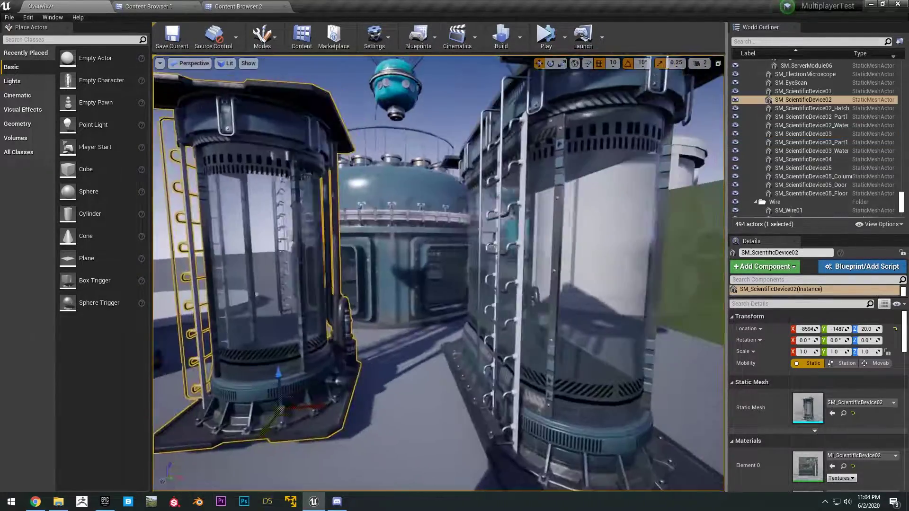
pyautogui.click(560, 307)
pyautogui.moveTo(559, 307); pyautogui.dragTo(511, 301, button='right')
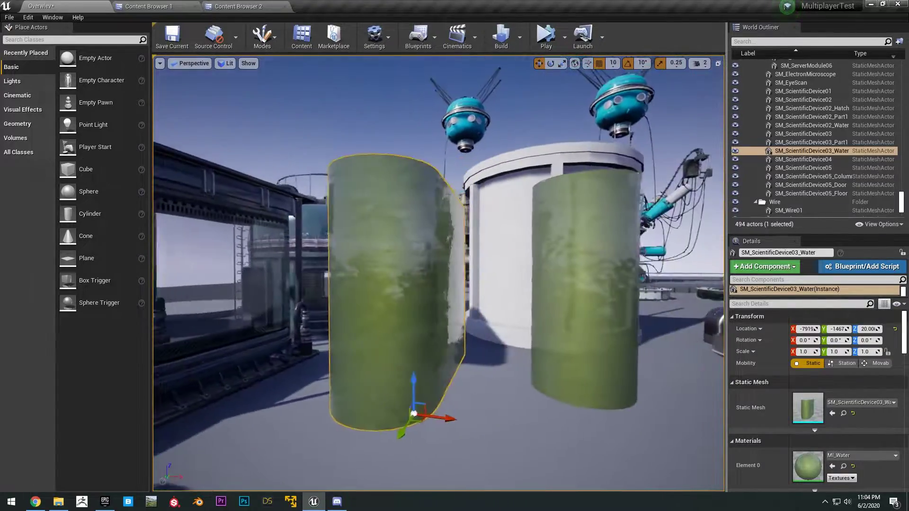
# Fly from the green water volumes to the dark platform with railed stairs and select Floor2
pyautogui.click(473, 246)
pyautogui.moveTo(473, 246); pyautogui.dragTo(526, 265, button='right')
pyautogui.moveTo(464, 325); pyautogui.dragTo(458, 407, button='right')
pyautogui.moveTo(496, 229); pyautogui.dragTo(629, 274, button='right')
pyautogui.click(514, 244)
pyautogui.click(559, 290)
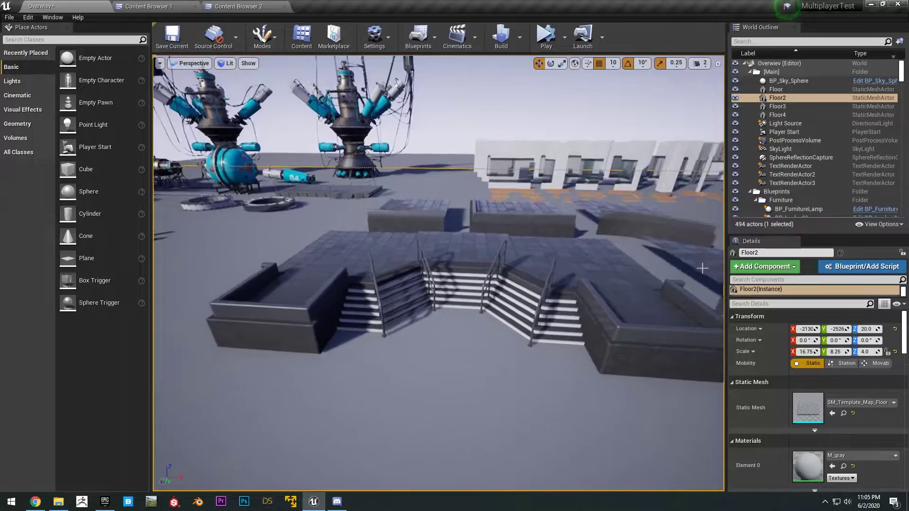
# Examine the lift cabin and round glass shafts, then select the shaft mesh SM_Lift02Shaft02
pyautogui.moveTo(457, 242); pyautogui.dragTo(457, 282, button='right')
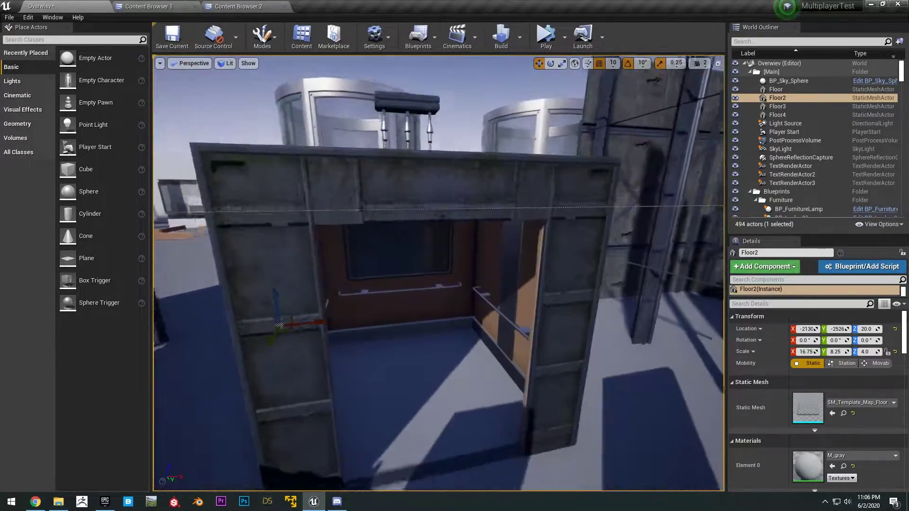
pyautogui.moveTo(455, 270); pyautogui.dragTo(307, 422, button='right')
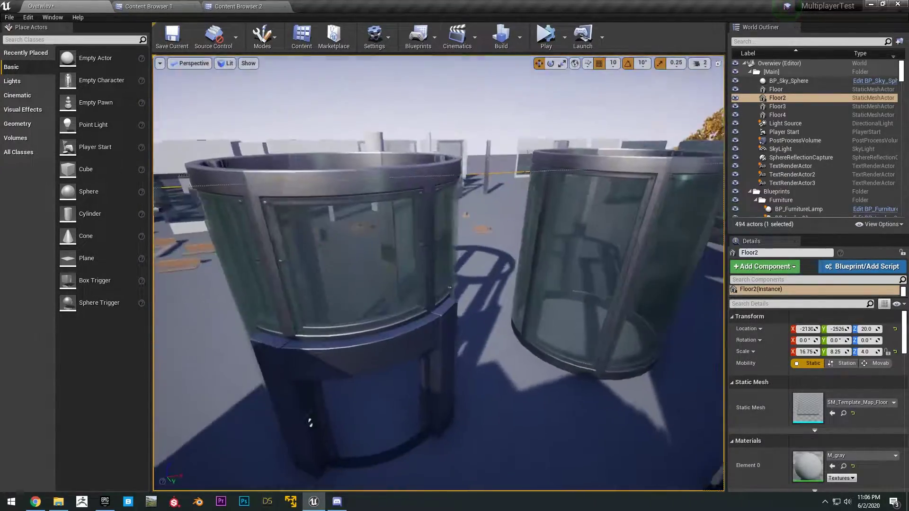
pyautogui.click(467, 247)
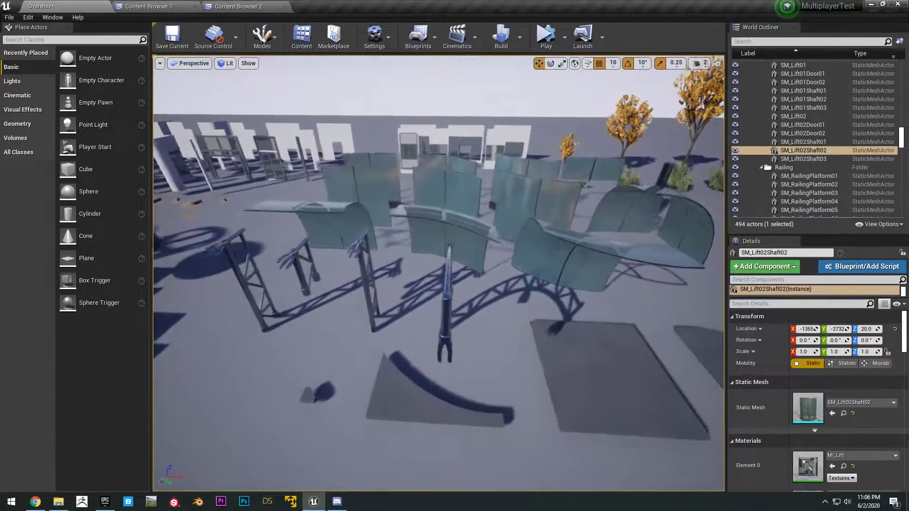
# Select the curved glass panel SM_GlassWall09 and inspect the assembled glass walls up close
pyautogui.click(471, 223)
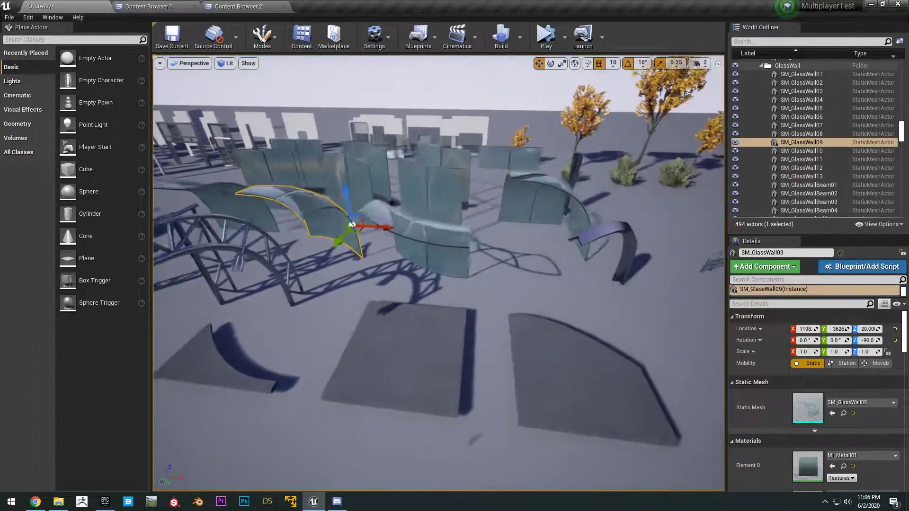
pyautogui.moveTo(472, 222); pyautogui.dragTo(327, 239, button='right')
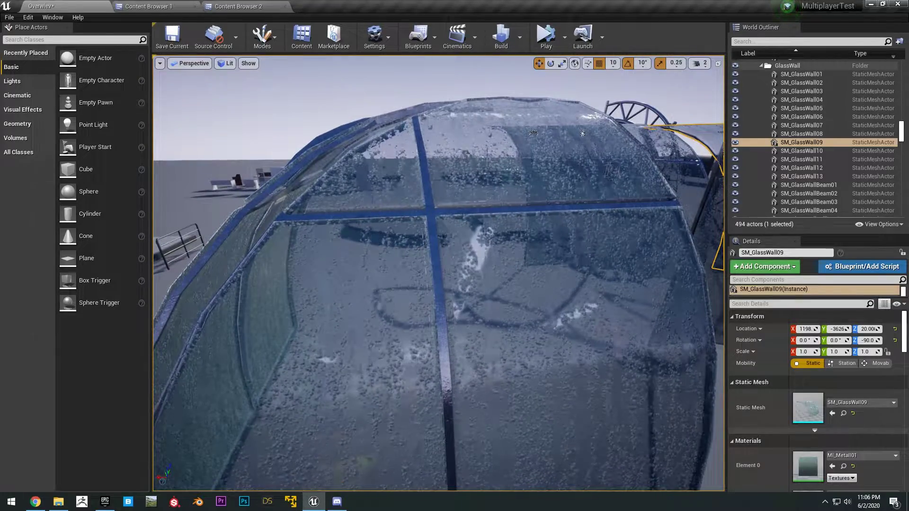
pyautogui.moveTo(433, 137); pyautogui.dragTo(492, 170, button='right')
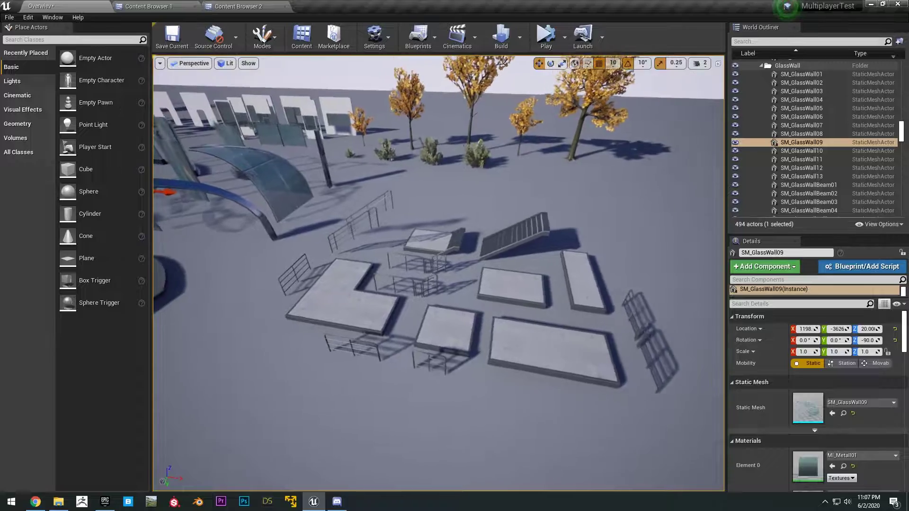
# Fly past the concrete platforms to the glowing blue and red beam effects and view them from several distances
pyautogui.moveTo(492, 170); pyautogui.dragTo(580, 165, button='right')
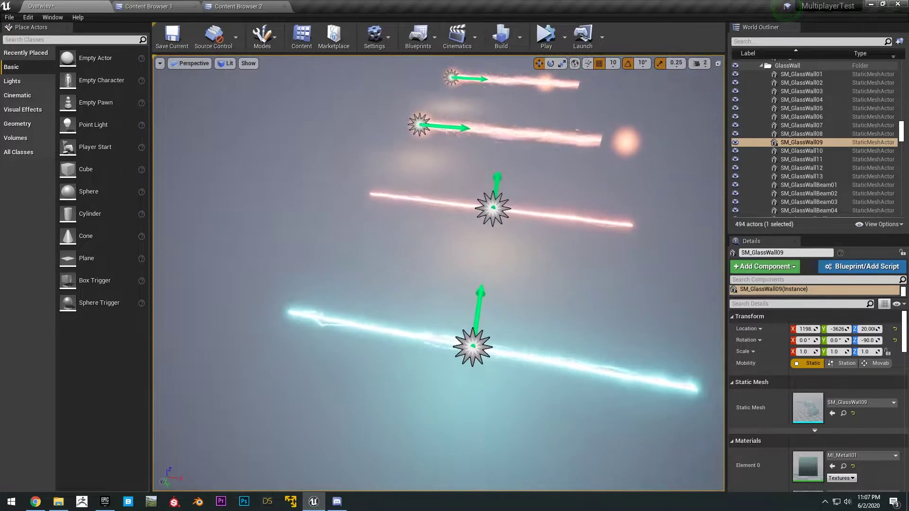
pyautogui.moveTo(550, 277); pyautogui.dragTo(549, 285, button='right')
pyautogui.press('s')
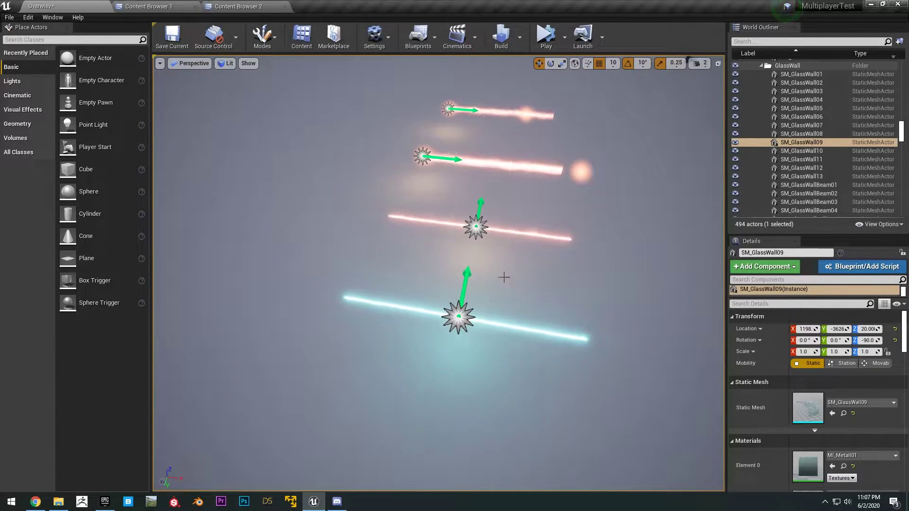
pyautogui.press('w')
pyautogui.moveTo(549, 284); pyautogui.dragTo(546, 255, button='right')
pyautogui.press('s')
pyautogui.press('w')
pyautogui.moveTo(483, 158); pyautogui.dragTo(496, 121, button='right')
pyautogui.press('s')
# Fly to the blueprint area and select the curved cable BP_Wire01
pyautogui.moveTo(473, 286); pyautogui.dragTo(509, 287, button='right')
pyautogui.press('a')
pyautogui.click(460, 293)
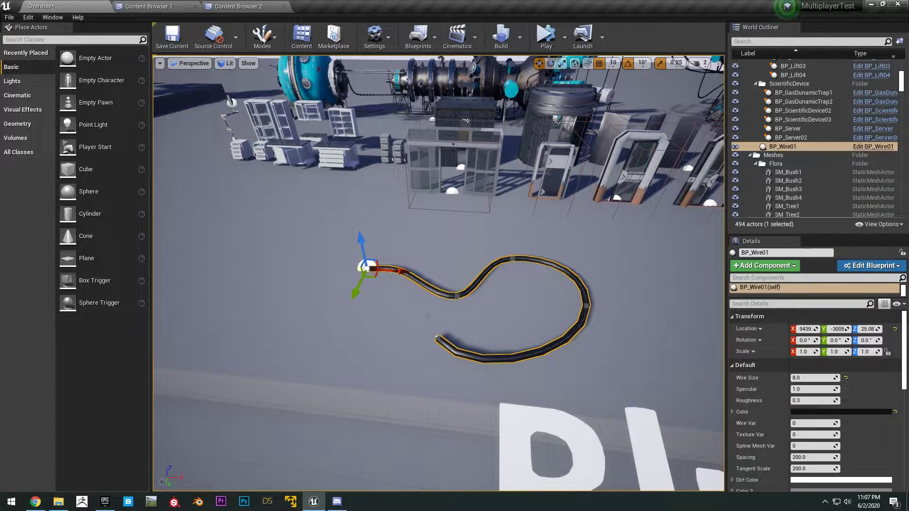
# Move to the furniture blueprints, select the glass cabinet BP_Locker01 and view the surrounding lockers and tables
pyautogui.moveTo(461, 293); pyautogui.dragTo(466, 265, button='right')
pyautogui.press('w')
pyautogui.press('d')
pyautogui.press('a')
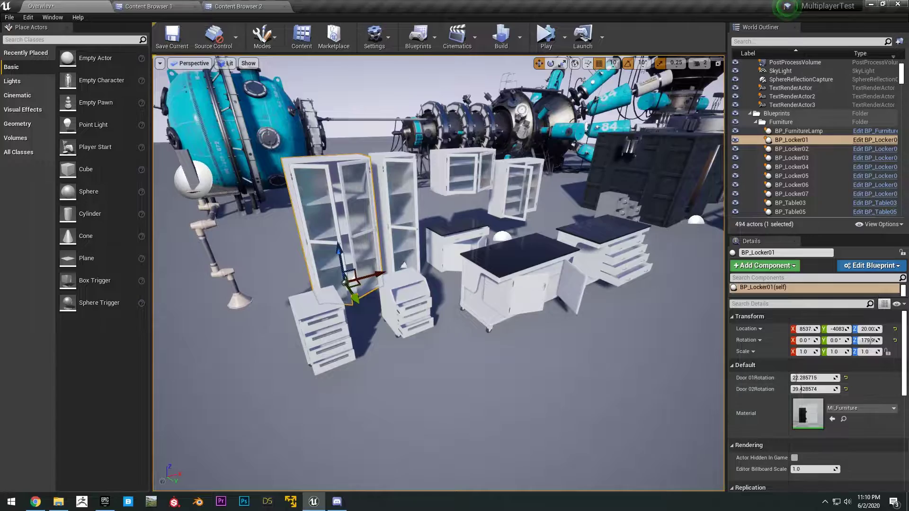
pyautogui.moveTo(438, 273); pyautogui.dragTo(401, 247, button='right')
pyautogui.press('d')
pyautogui.press('w')
pyautogui.press('d')
# Select the drawer table BP_Table05, view it from several sides and look through its detail settings
pyautogui.click(546, 352)
pyautogui.moveTo(545, 352); pyautogui.dragTo(562, 334, button='right')
pyautogui.press('s')
pyautogui.press('d')
pyautogui.press('w')
pyautogui.press('a')
pyautogui.click(532, 345)
pyautogui.press('d')
pyautogui.moveTo(587, 331); pyautogui.dragTo(530, 313, button='right')
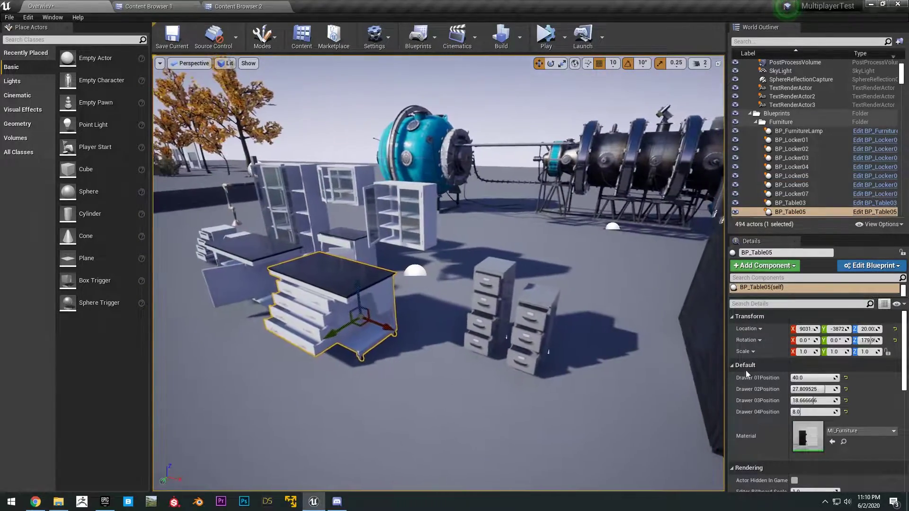
pyautogui.scroll(-5, 780, 374)
# Fly to the lift blueprints and view the round lift BP_Lift03
pyautogui.moveTo(587, 340); pyautogui.dragTo(594, 334, button='right')
pyautogui.moveTo(499, 312); pyautogui.dragTo(502, 311, button='right')
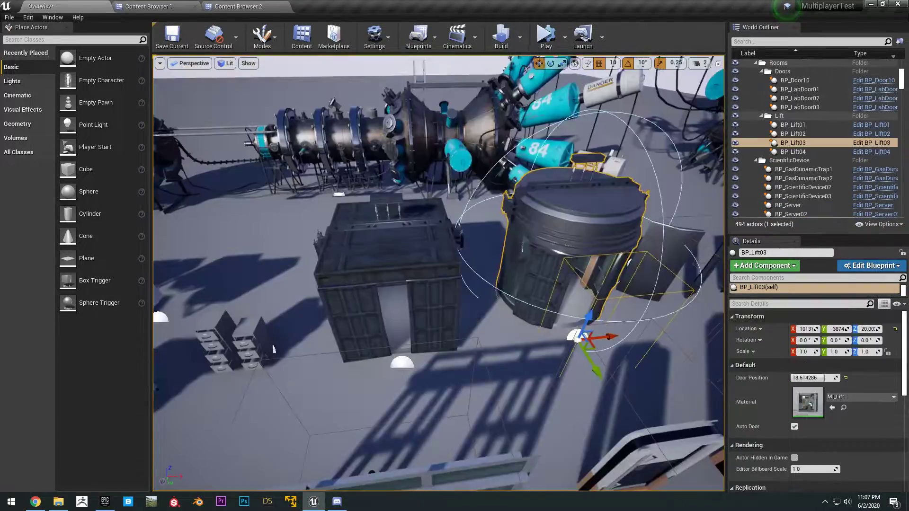
pyautogui.moveTo(498, 311); pyautogui.dragTo(554, 297, button='right')
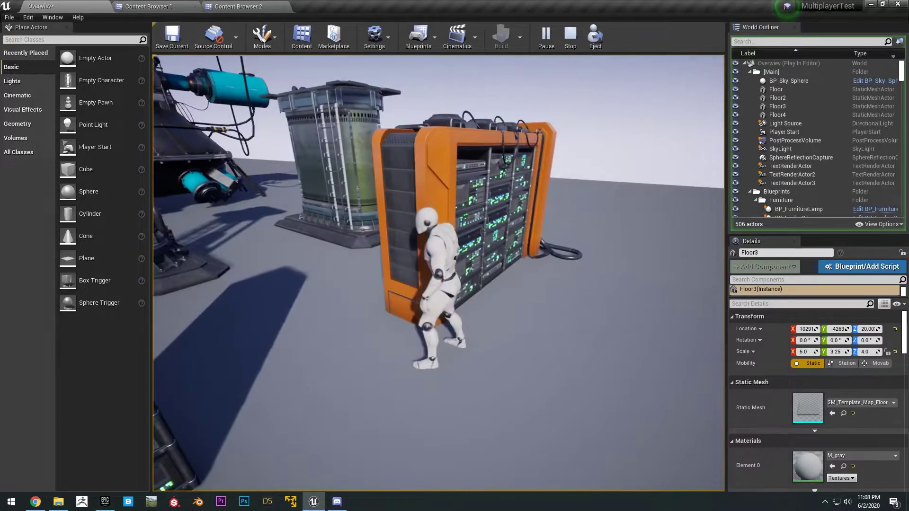
# Walk the character around the orange server cabinet and the single server rack, and end the play session
pyautogui.press('w')
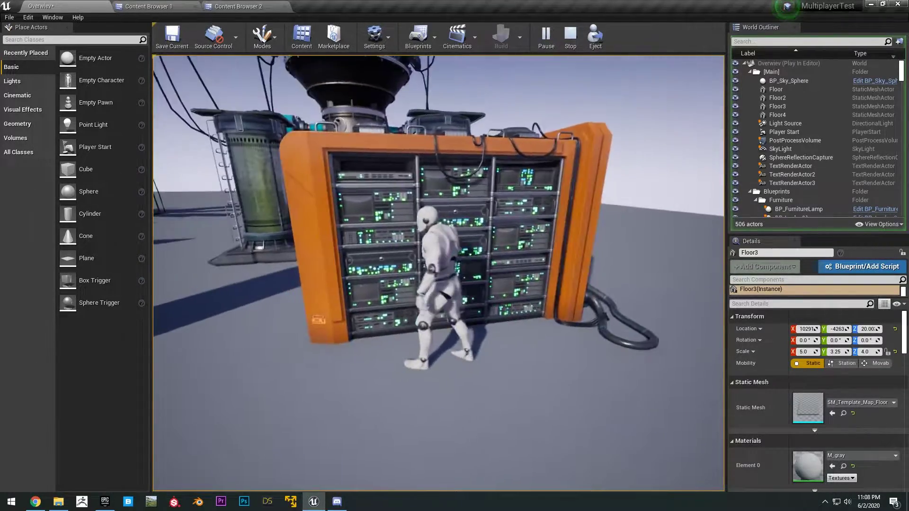
pyautogui.press('w')
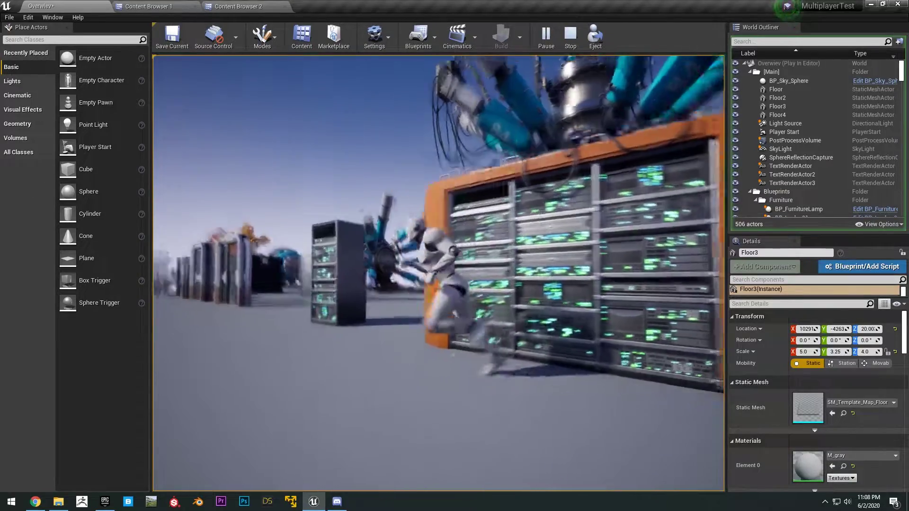
pyautogui.press('w')
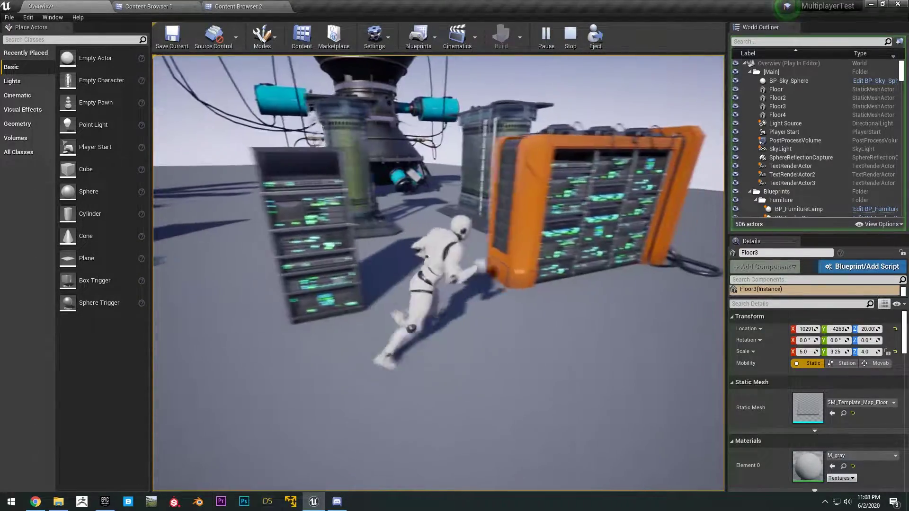
pyautogui.press('Escape')
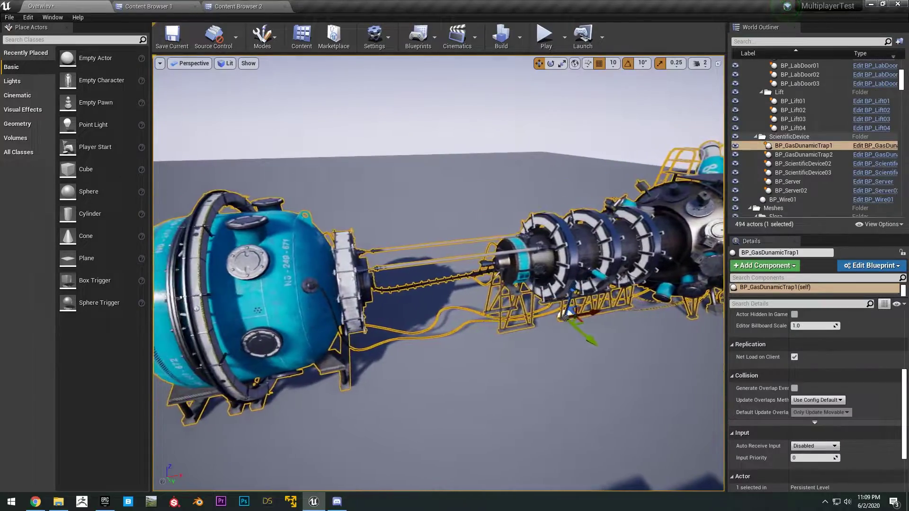
# Start a play session from the floor beside the teal gas dynamic trap, look at the machine and stop playing
pyautogui.rightClick(491, 90)
pyautogui.moveTo(504, 424)
pyautogui.click(519, 410)
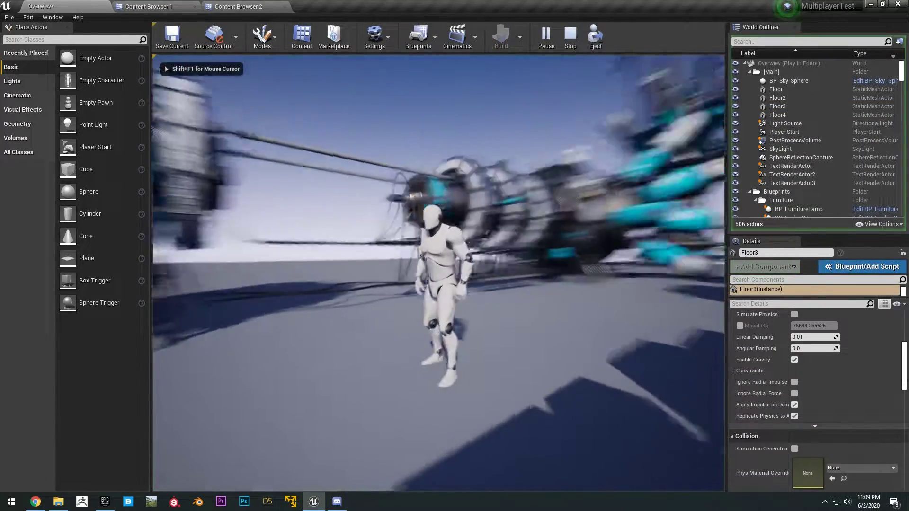
pyautogui.press('Escape')
# Select BP_GasDunamicTrap1 and set Rotator Speed 1 to 0.285714 and Rotator Speed 2 to 0.761905
pyautogui.moveTo(603, 199); pyautogui.dragTo(603, 158, button='right')
pyautogui.click(602, 199)
pyautogui.scroll(-10, 832, 373)
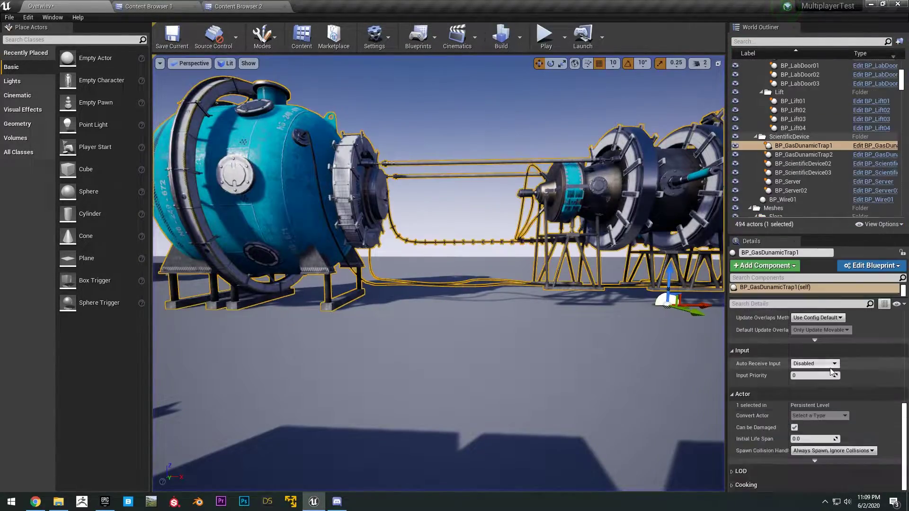
pyautogui.scroll(12, 815, 380)
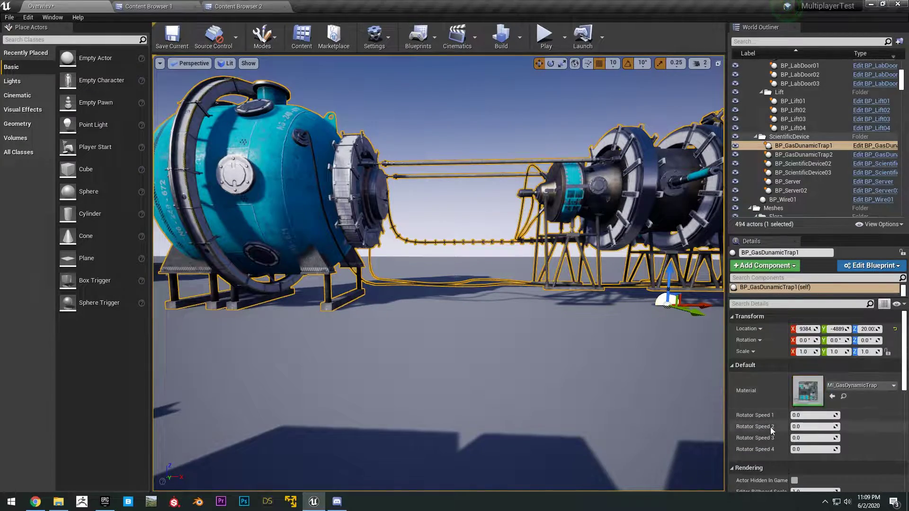
pyautogui.moveTo(635, 369); pyautogui.dragTo(691, 410, button='right')
pyautogui.moveTo(502, 303); pyautogui.dragTo(502, 263, button='right')
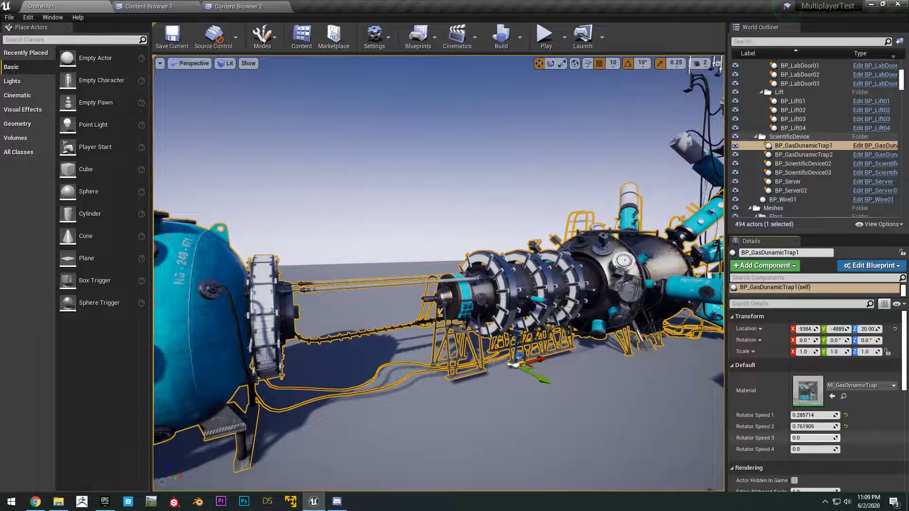
# Play the level and run the character along the gas dynamic trap to watch its rotating rings
pyautogui.hotkey('alt', 'p')
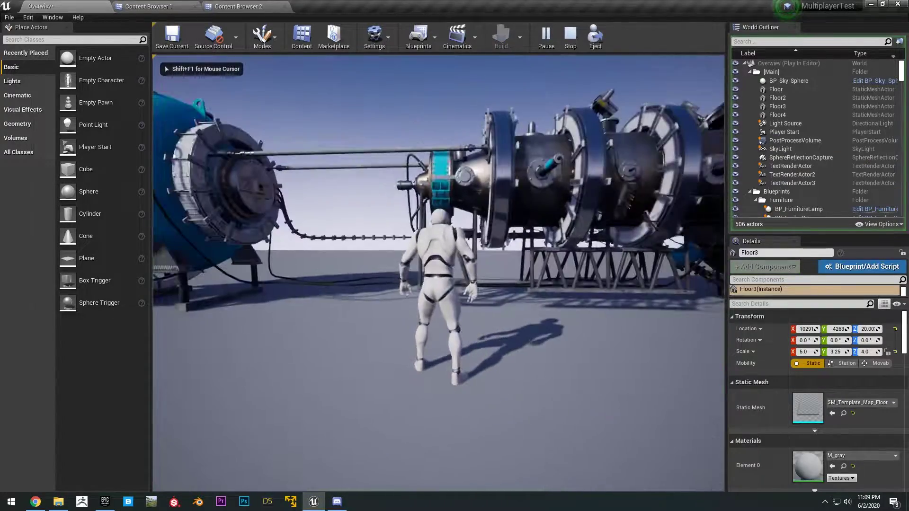
pyautogui.press('w')
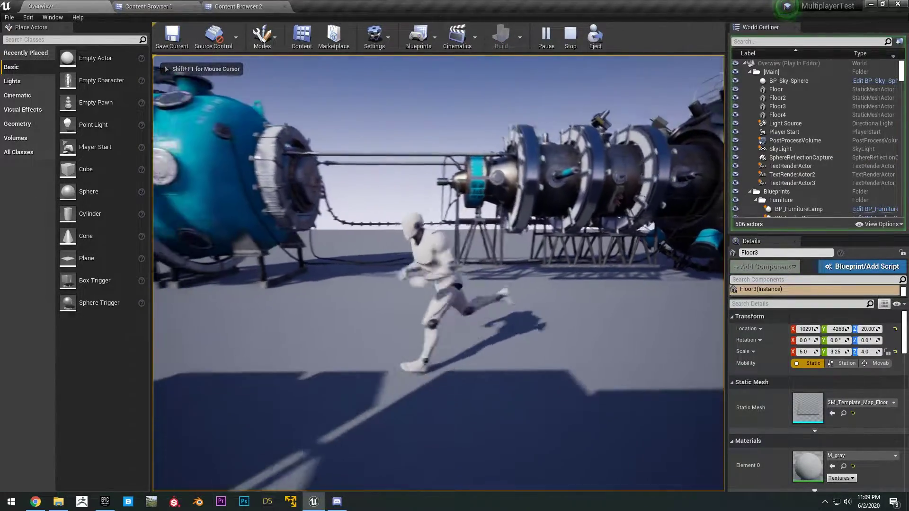
pyautogui.press('w')
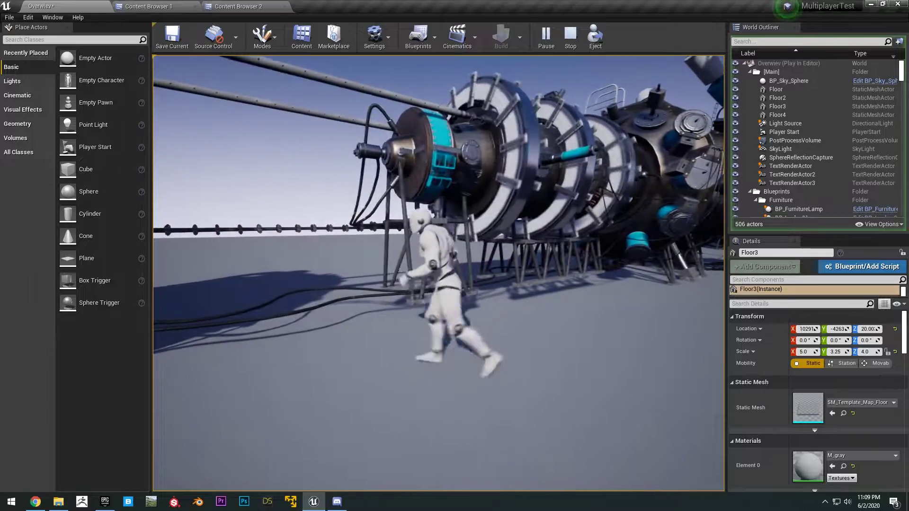
pyautogui.press('w')
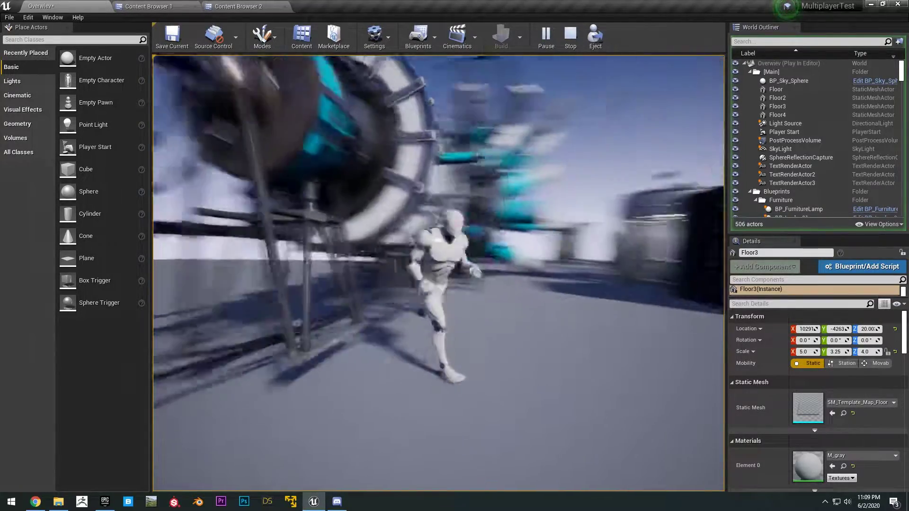
# Eject from the character, fly around the tall scientific device with the teal cylinders and end the play session
pyautogui.press('F8')
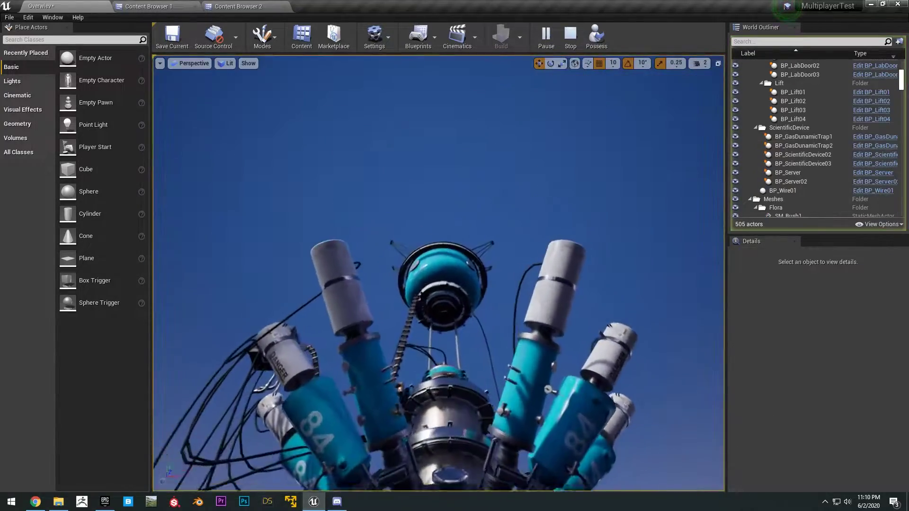
pyautogui.press('s')
pyautogui.moveTo(438, 273); pyautogui.dragTo(592, 359, button='right')
pyautogui.press('w')
pyautogui.press('Escape')
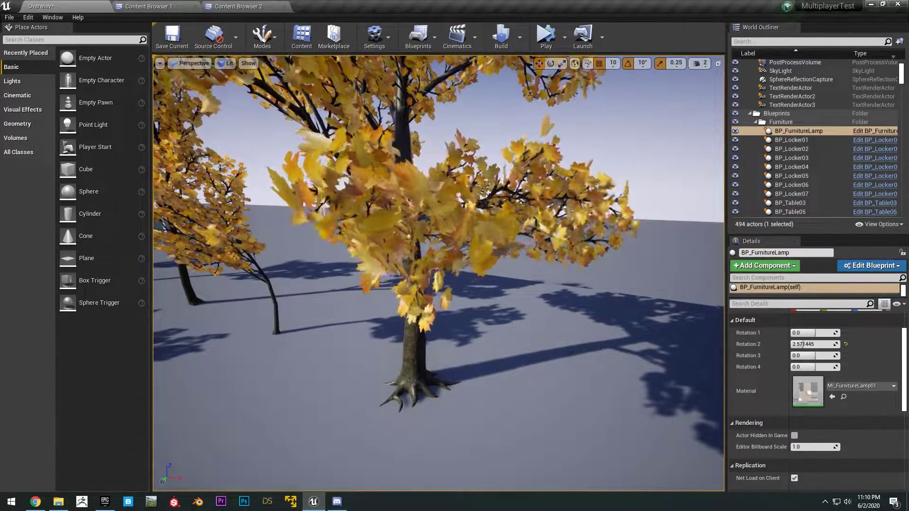
# Fly past the autumn trees and bushes and select the tree SM_Tree1
pyautogui.click(426, 270)
pyautogui.moveTo(426, 270); pyautogui.dragTo(398, 246, button='right')
pyautogui.click(429, 340)
pyautogui.press('w')
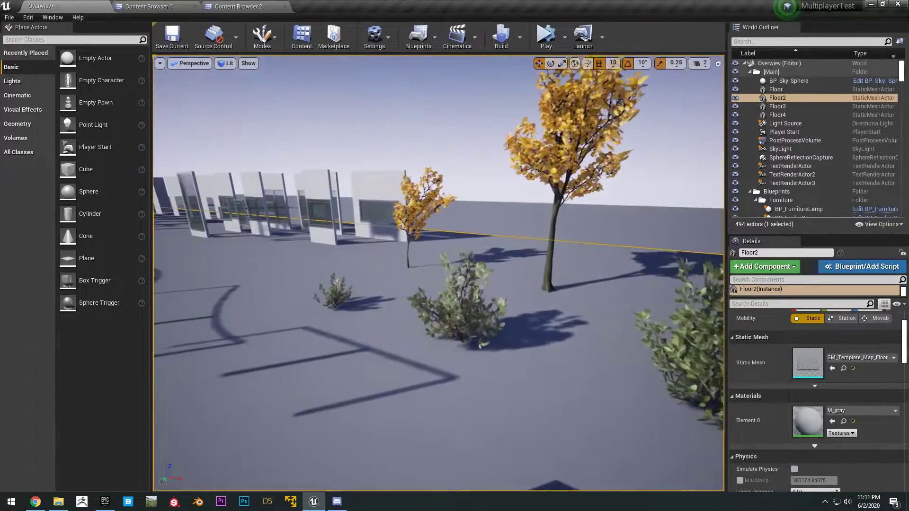
pyautogui.moveTo(398, 246); pyautogui.dragTo(488, 218, button='right')
pyautogui.click(553, 201)
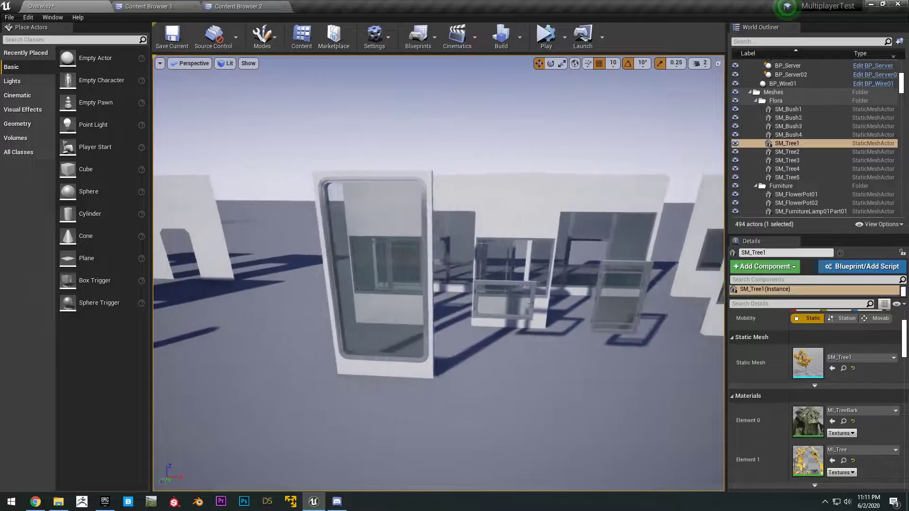
# Fly through the wall and window meshes beyond the trees and view them from several sides
pyautogui.moveTo(487, 218)
pyautogui.mouseDown(button='right')
pyautogui.moveTo(468, 218)
pyautogui.moveTo(502, 217)
pyautogui.moveTo(474, 219)
pyautogui.moveTo(501, 218)
pyautogui.moveTo(479, 219)
pyautogui.moveTo(474, 230)
pyautogui.moveTo(483, 202)
pyautogui.moveTo(473, 211)
pyautogui.mouseUp(button='right')
pyautogui.moveTo(453, 260); pyautogui.dragTo(481, 250, button='right')
pyautogui.moveTo(497, 136); pyautogui.dragTo(486, 141, button='right')
pyautogui.moveTo(438, 273); pyautogui.dragTo(496, 275, button='right')
pyautogui.click(661, 443)
pyautogui.moveTo(660, 443); pyautogui.dragTo(665, 438, button='right')
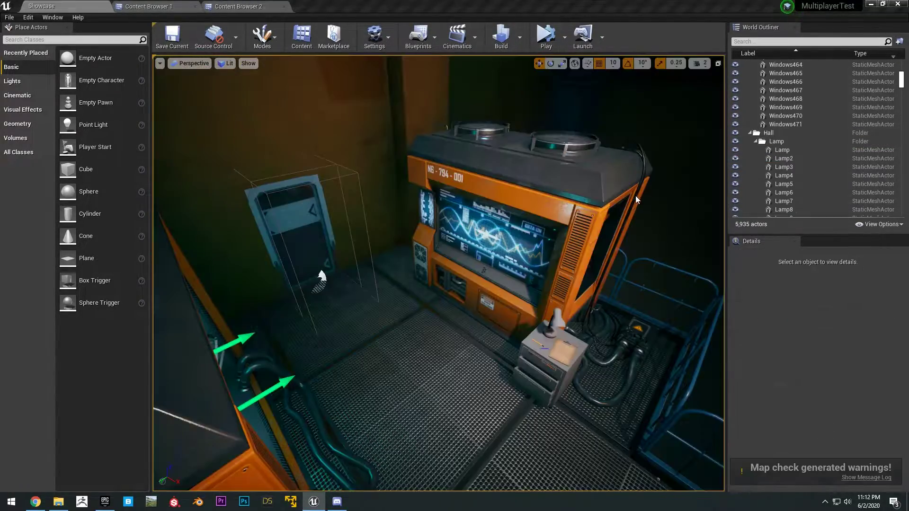
# Play the Showcase level, walk the character through the entrance hall and the stairwell, and stop playing
pyautogui.hotkey('alt', 'p')
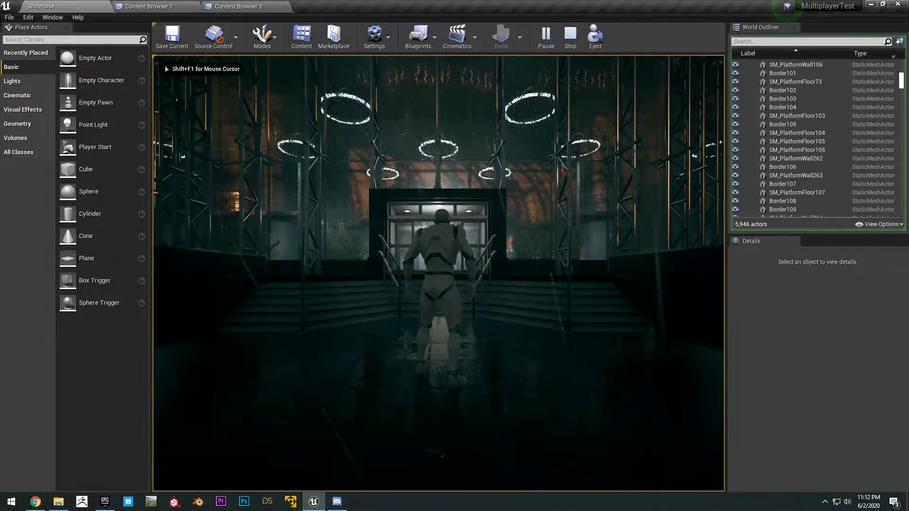
pyautogui.click(550, 235)
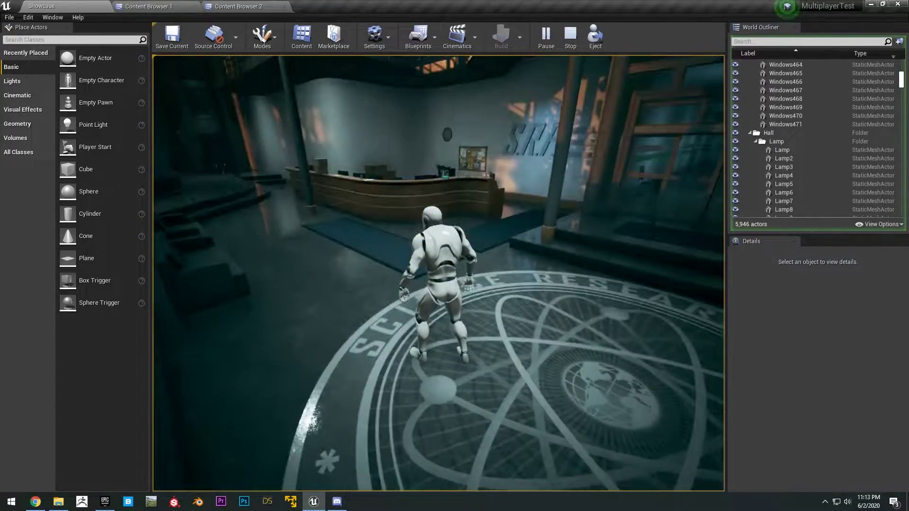
pyautogui.press('w')
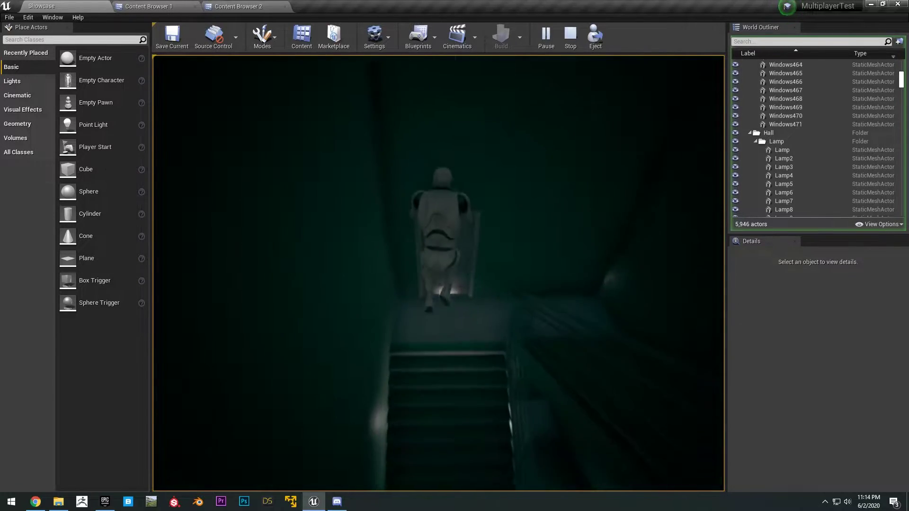
pyautogui.press('Escape')
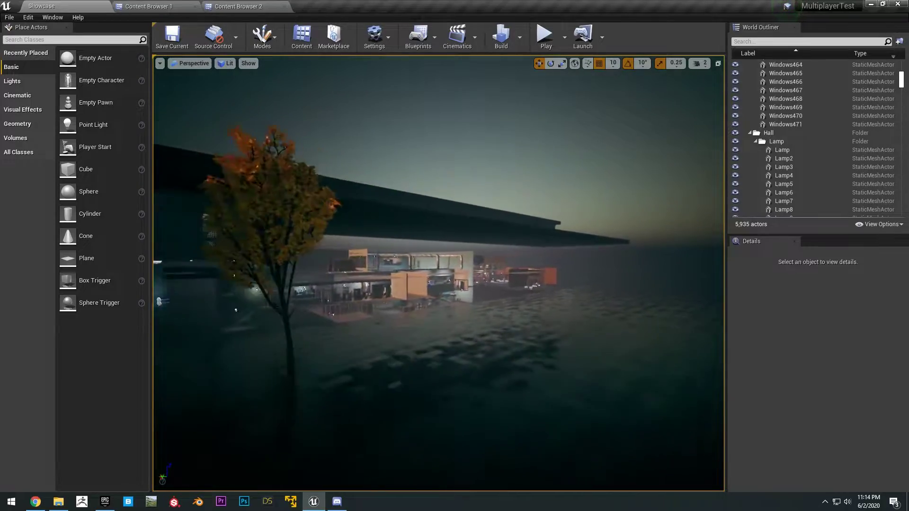
# Fly around the Showcase building from outside and view its open floors, stairwell and laboratories
pyautogui.press('w')
pyautogui.moveTo(439, 274); pyautogui.dragTo(466, 256, button='right')
pyautogui.press('w')
pyautogui.press('s')
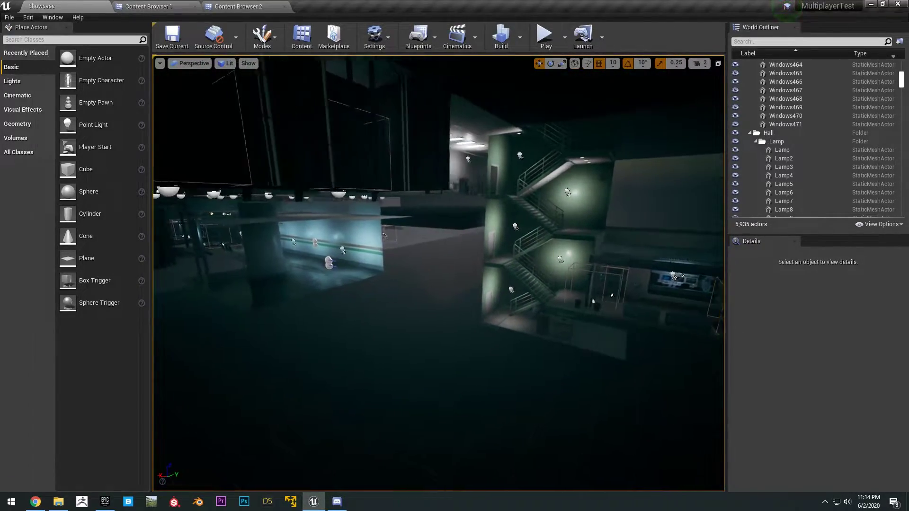
pyautogui.moveTo(438, 273); pyautogui.dragTo(525, 298, button='right')
pyautogui.press('w')
pyautogui.press('w')
pyautogui.press('s')
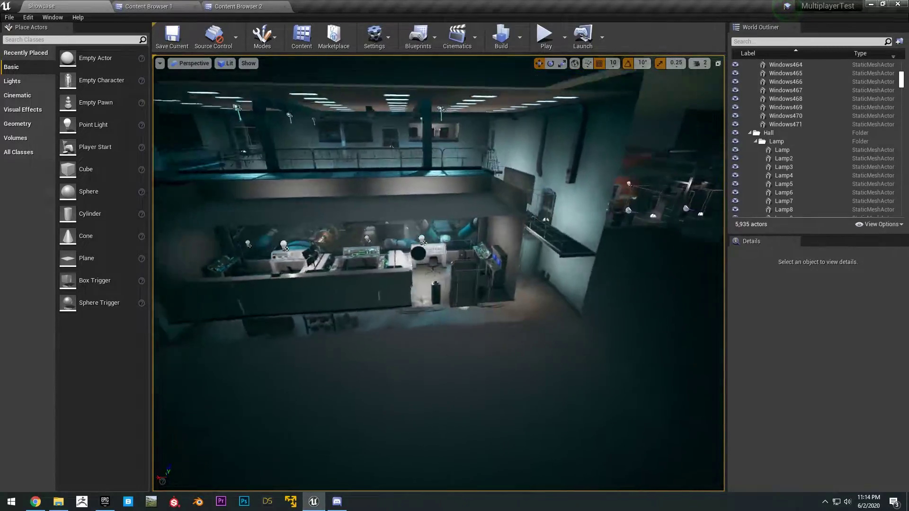
# Fly through the Showcase laboratory rooms and examine their equipment and lighting up close
pyautogui.press('w')
pyautogui.moveTo(438, 273); pyautogui.dragTo(570, 273, button='right')
pyautogui.press('s')
pyautogui.press('w')
pyautogui.press('w')
pyautogui.press('w')
pyautogui.press('s')
pyautogui.press('w')
pyautogui.press('w')
pyautogui.press('s')
pyautogui.scroll(2, 438, 273)
pyautogui.press('a')
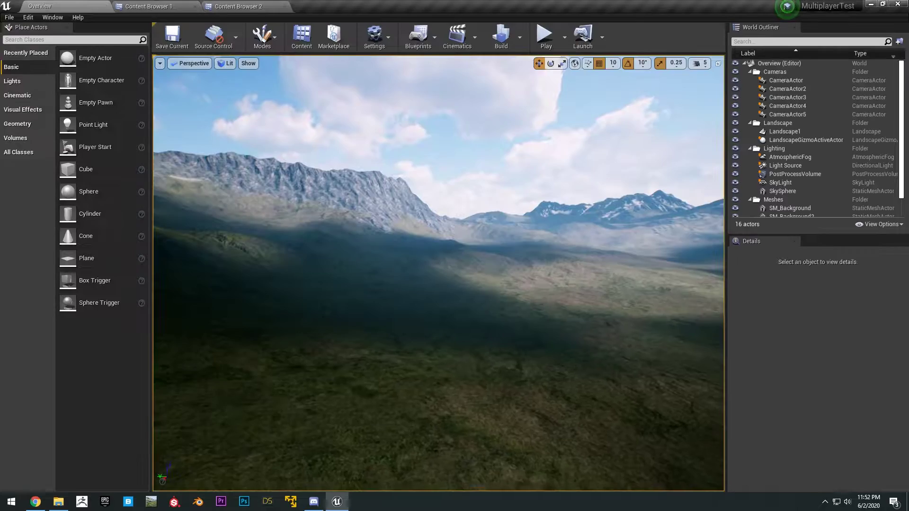
# Fly over the Overview level's grassy landscape and snowy mountains and view the distant background peaks
pyautogui.moveTo(438, 273); pyautogui.dragTo(582, 64, button='right')
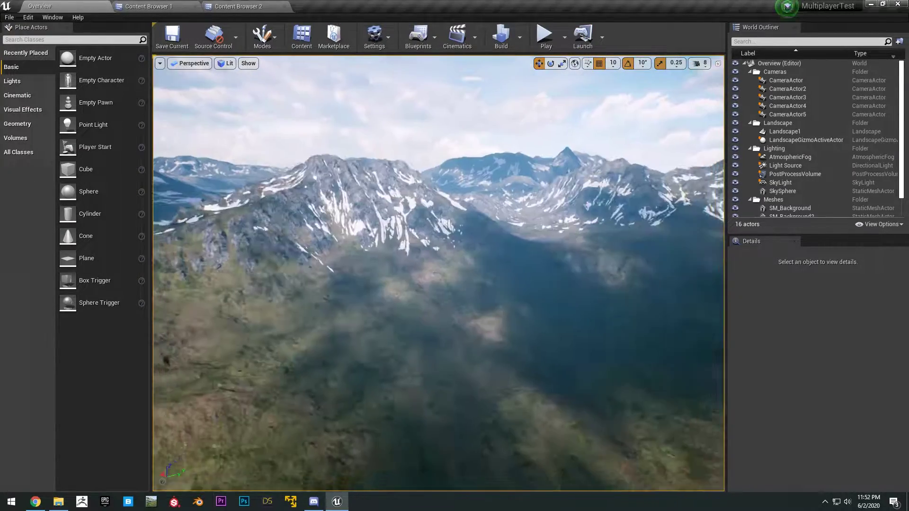
pyautogui.moveTo(439, 274); pyautogui.dragTo(535, 277, button='right')
pyautogui.click(322, 175)
pyautogui.click(345, 265)
pyautogui.moveTo(346, 265); pyautogui.dragTo(349, 263, button='right')
pyautogui.click(424, 167)
pyautogui.moveTo(424, 167); pyautogui.dragTo(425, 144, button='right')
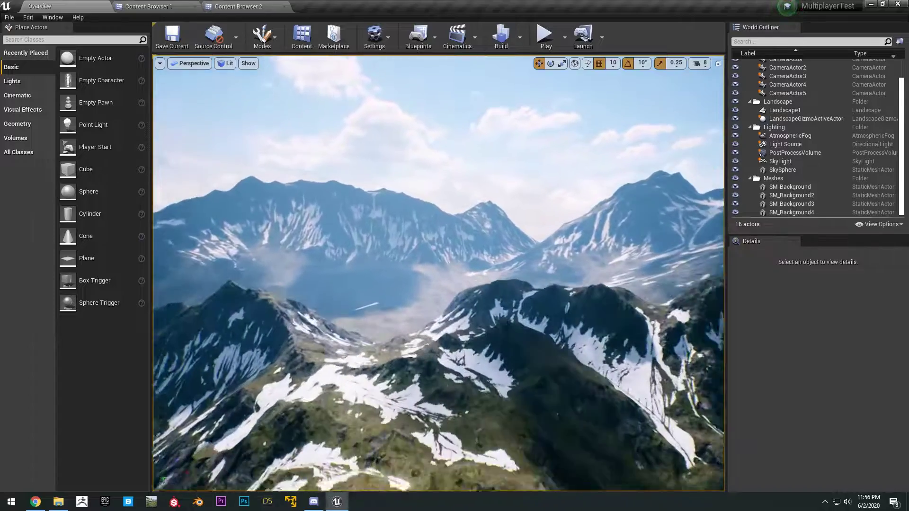
pyautogui.moveTo(439, 273); pyautogui.dragTo(201, 249, button='right')
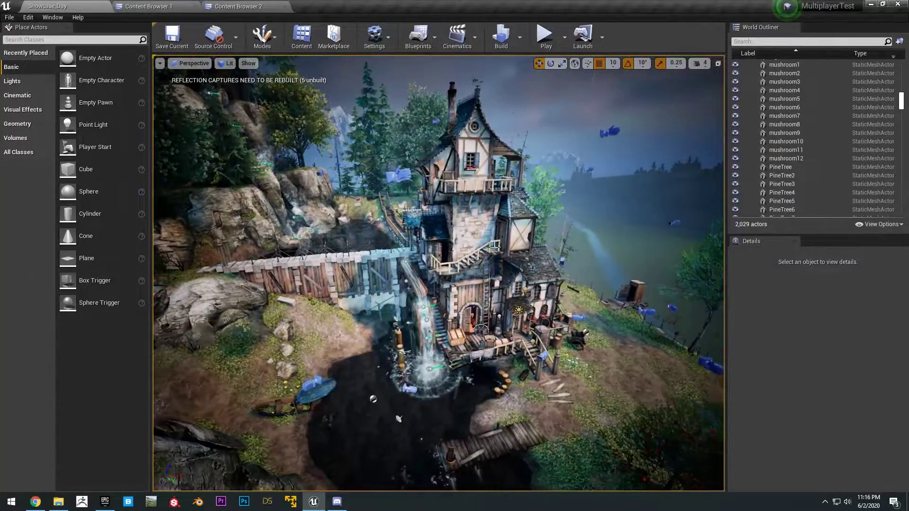
# View the water mill in Showcase_Day from several sides, set the camera speed to 2 and show the running level full screen
pyautogui.moveTo(495, 245); pyautogui.dragTo(513, 241, button='right')
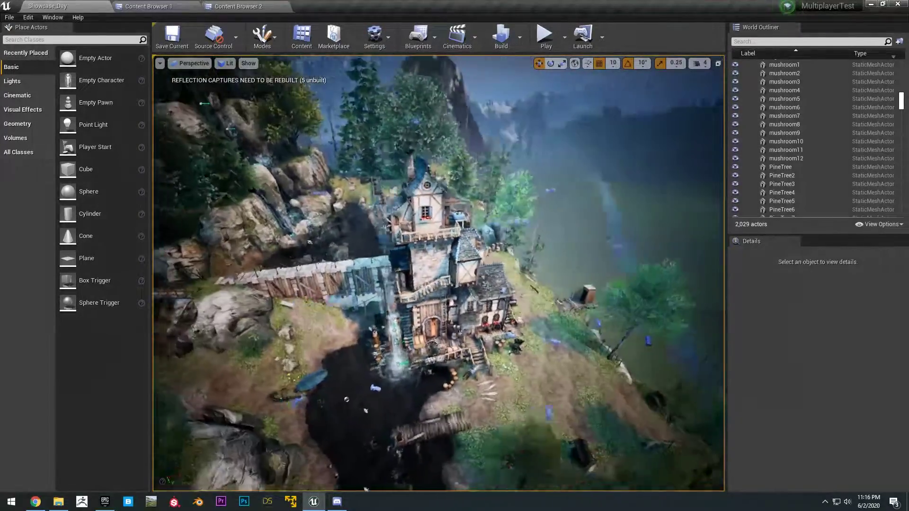
pyautogui.moveTo(438, 273); pyautogui.dragTo(466, 266, button='right')
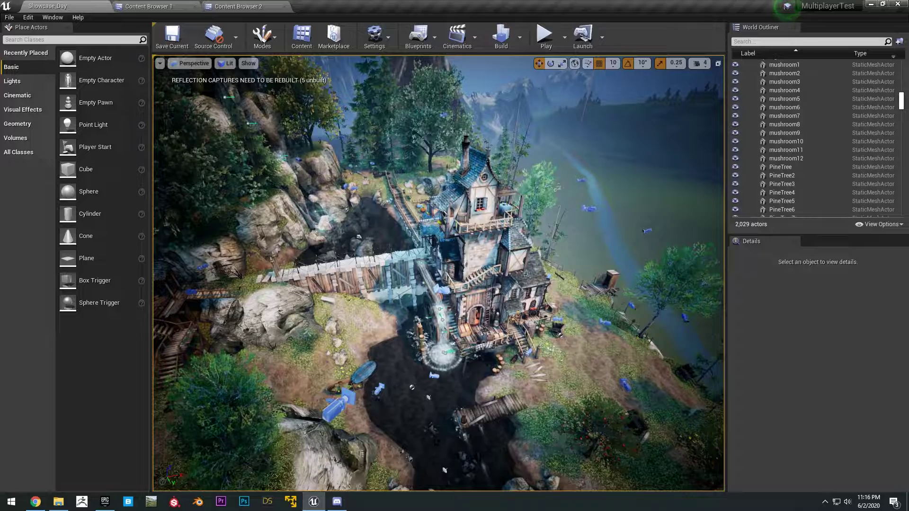
pyautogui.click(699, 63)
pyautogui.moveTo(727, 86); pyautogui.dragTo(705, 86)
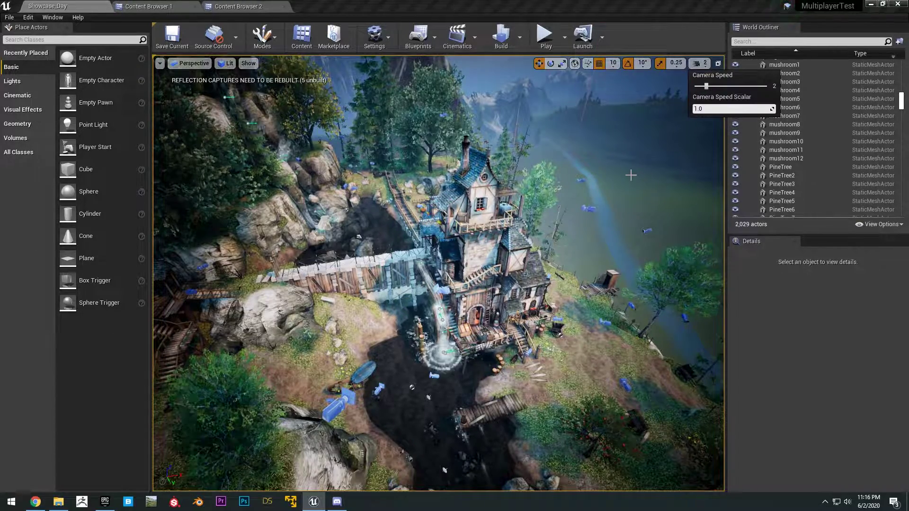
pyautogui.moveTo(629, 222); pyautogui.dragTo(689, 230, button='right')
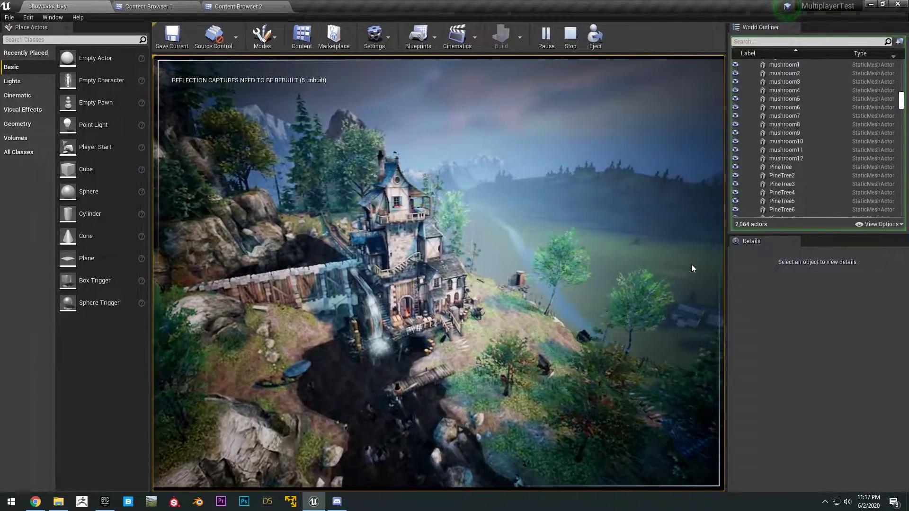
pyautogui.press('F11')
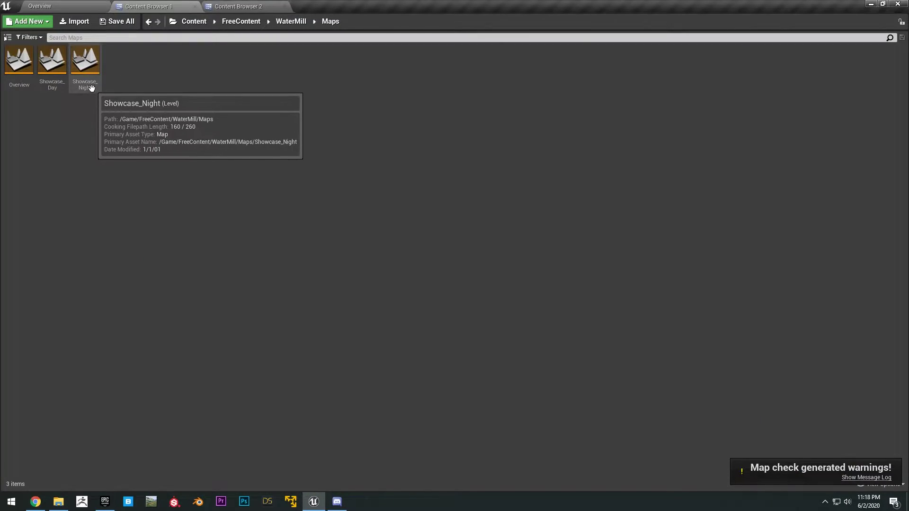
# Open the Showcase_Night level of the WaterMill pack and fly around the lit mill and cliffs
pyautogui.doubleClick(92, 83)
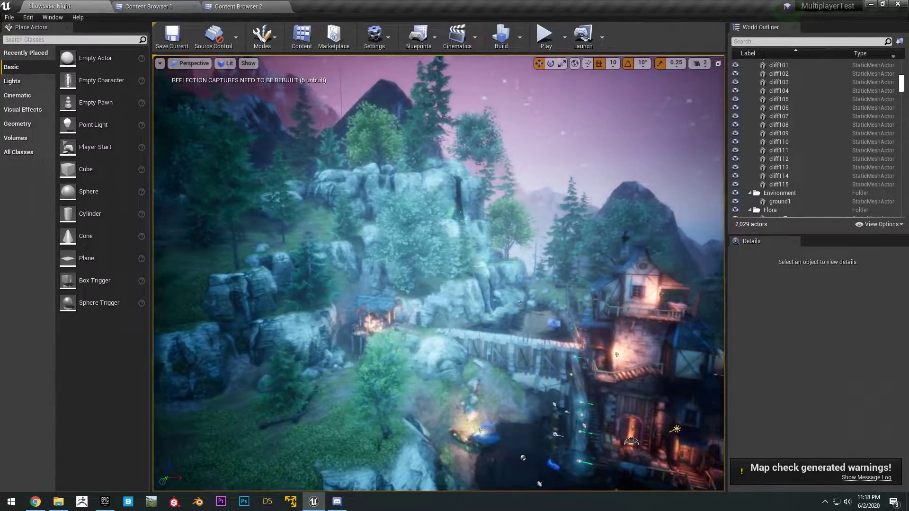
pyautogui.moveTo(438, 274); pyautogui.dragTo(502, 289, button='right')
pyautogui.press('w')
# Open the Overview level from the WaterMill Maps folder and show it in the level editor
pyautogui.click(152, 6)
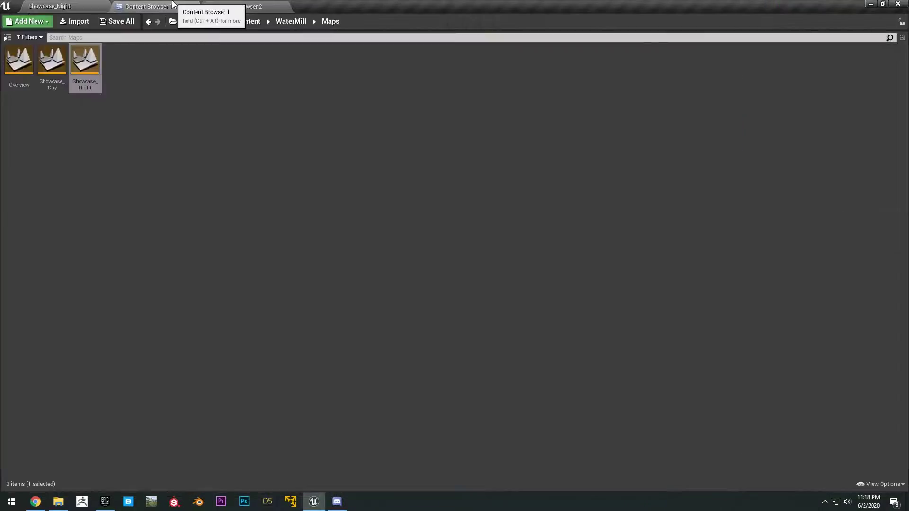
pyautogui.doubleClick(19, 60)
pyautogui.click(51, 6)
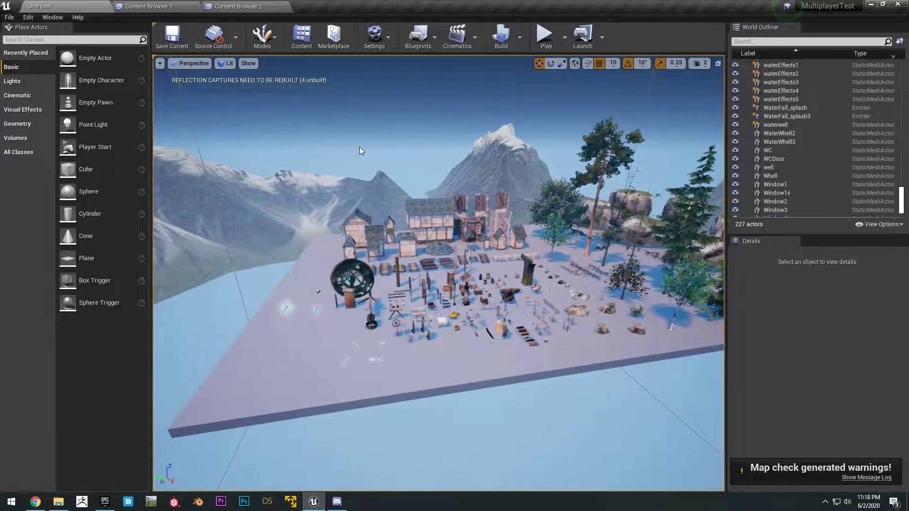
# Fly over the WaterMill Overview level and view its water effects, buildings, props and trees up close, plus the surrounding mountains
pyautogui.press('w')
pyautogui.moveTo(360, 150); pyautogui.dragTo(366, 177, button='right')
pyautogui.moveTo(520, 190); pyautogui.dragTo(483, 198, button='right')
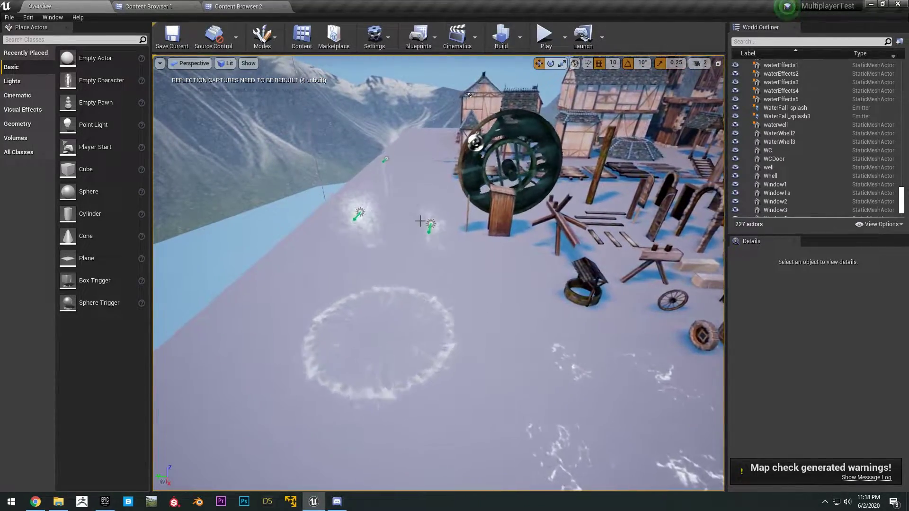
pyautogui.moveTo(447, 227); pyautogui.dragTo(466, 187, button='right')
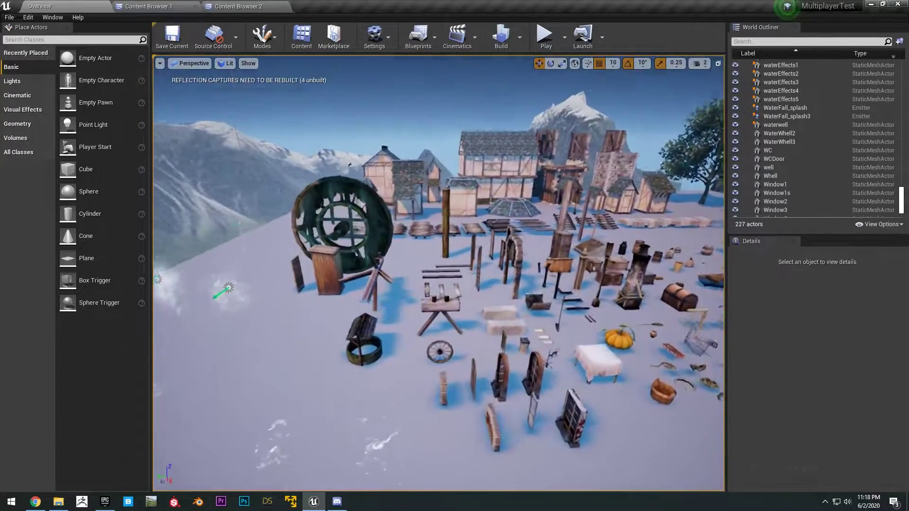
pyautogui.moveTo(390, 216); pyautogui.dragTo(279, 219, button='right')
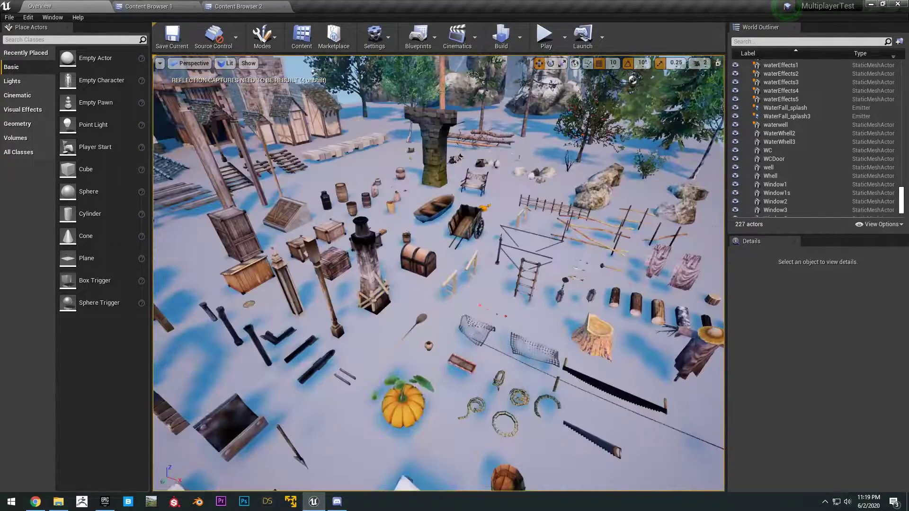
pyautogui.moveTo(388, 221); pyautogui.dragTo(367, 221, button='right')
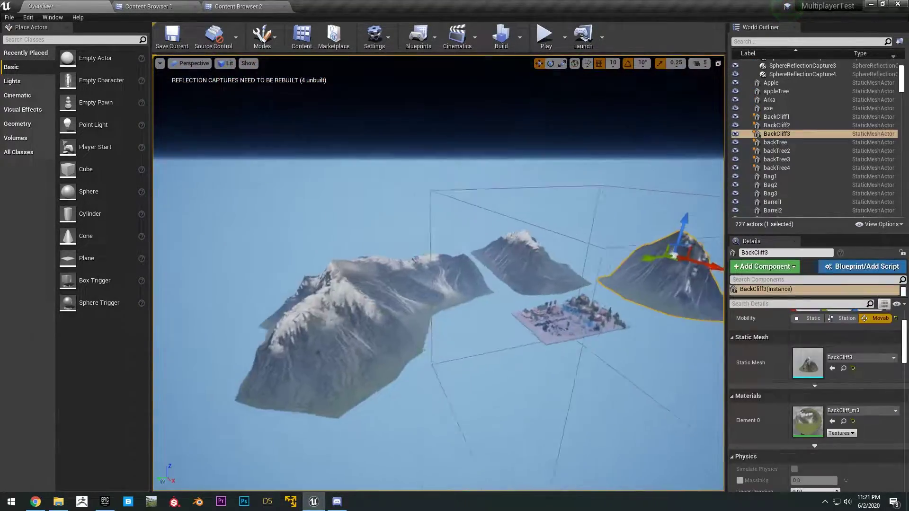
pyautogui.moveTo(405, 401); pyautogui.dragTo(405, 401, button='right')
pyautogui.moveTo(544, 195); pyautogui.dragTo(575, 195, button='right')
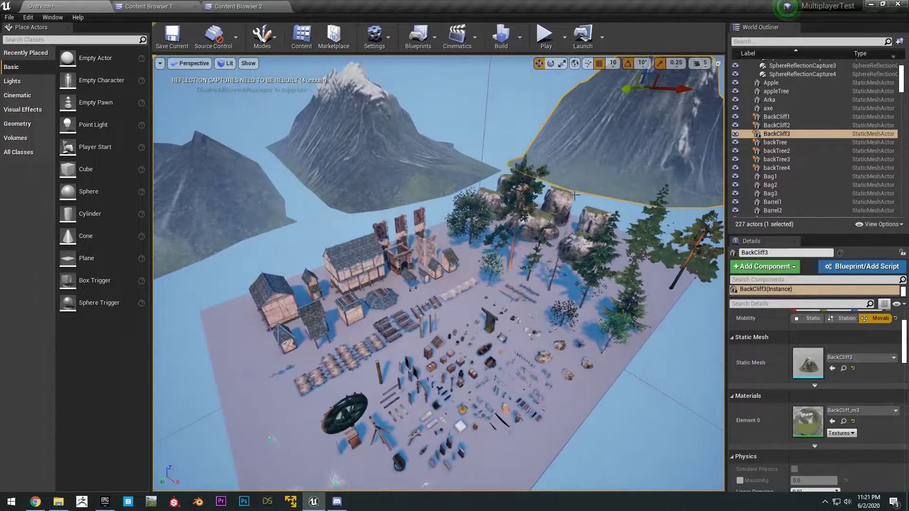
# Show the pack folders inside FreeContent in the first content browser, comparing them with the open Overview level
pyautogui.click(165, 4)
pyautogui.click(57, 4)
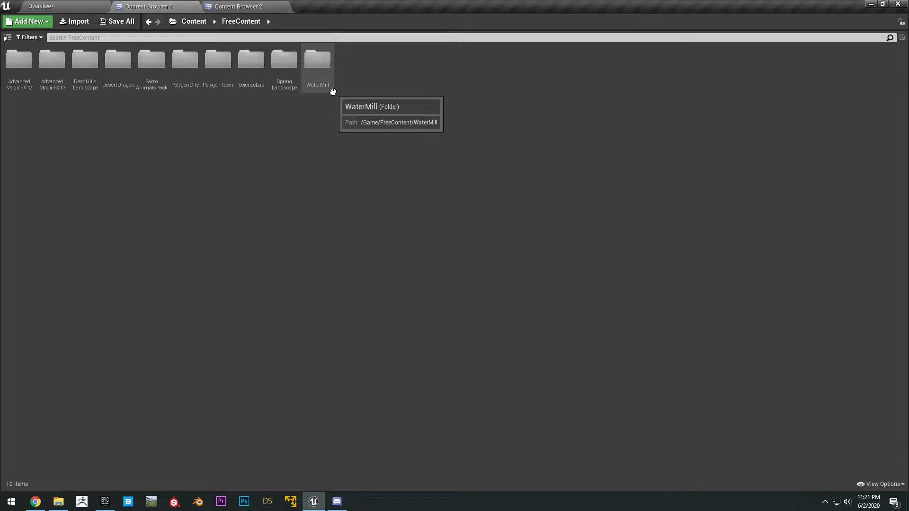
pyautogui.click(90, 6)
pyautogui.click(125, 4)
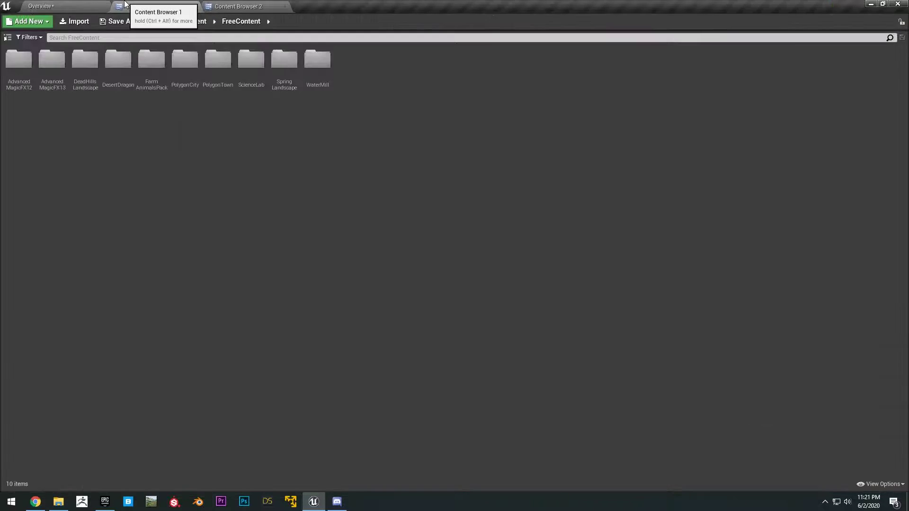